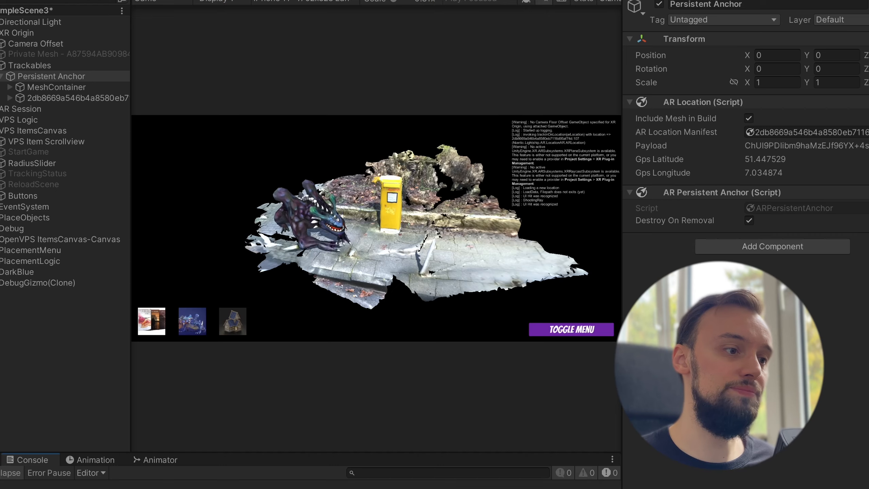
# Step: Enlarge the Game view and move the camera through the scanned scene to examine the yellow box and the creature
pyautogui.moveTo(124, 272); pyautogui.dragTo(14, 272)
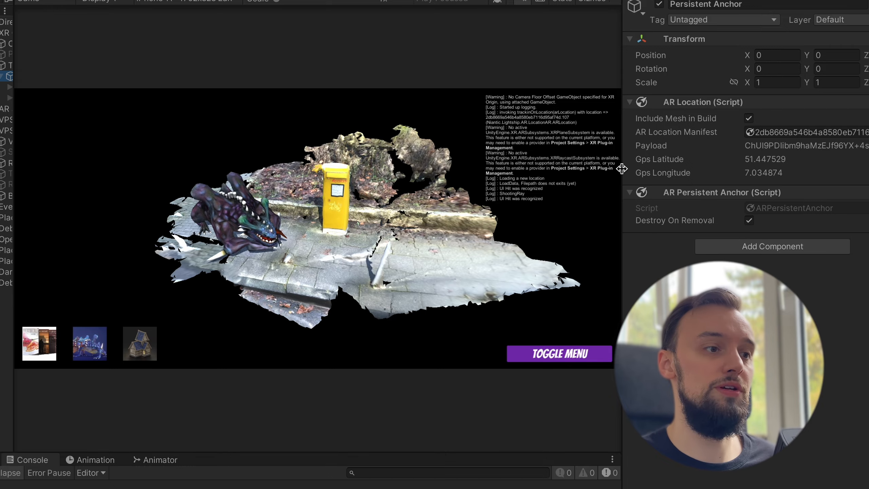
pyautogui.moveTo(622, 168); pyautogui.dragTo(823, 147)
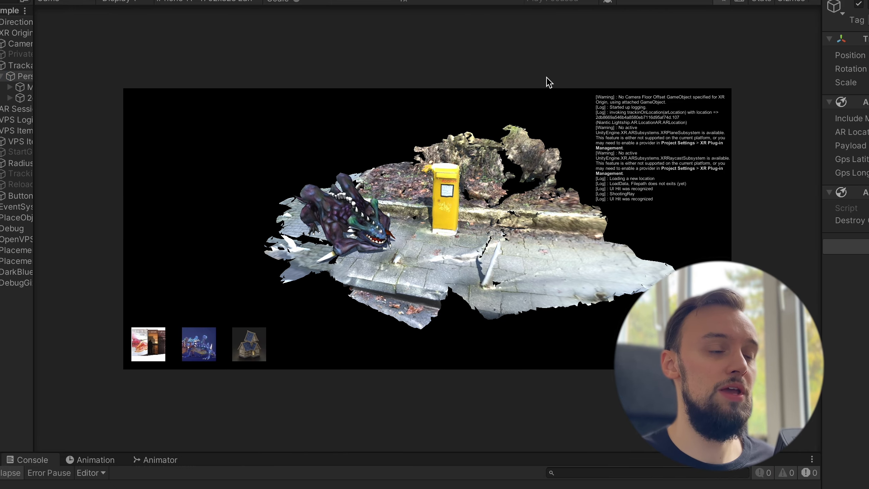
pyautogui.press('w')
pyautogui.moveTo(547, 75); pyautogui.dragTo(441, 15, button='right')
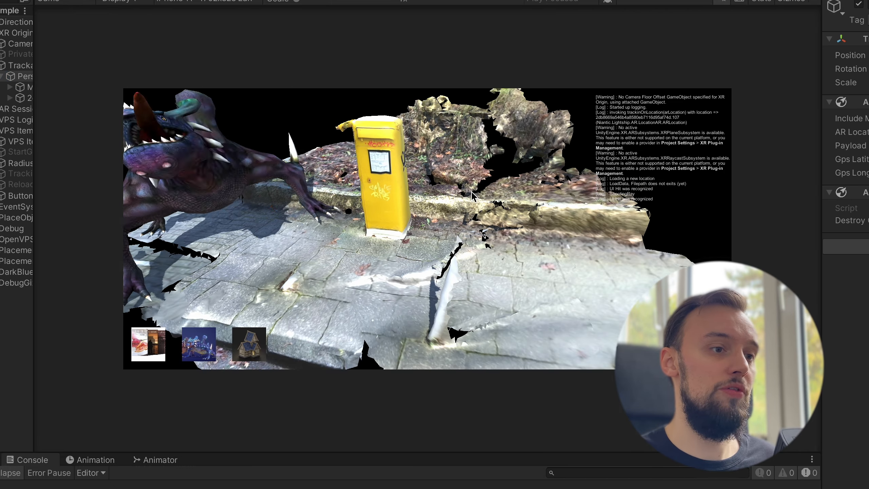
pyautogui.press('w')
pyautogui.moveTo(377, 79); pyautogui.dragTo(309, 113, button='right')
pyautogui.press('s')
pyautogui.press('d')
pyautogui.press('s')
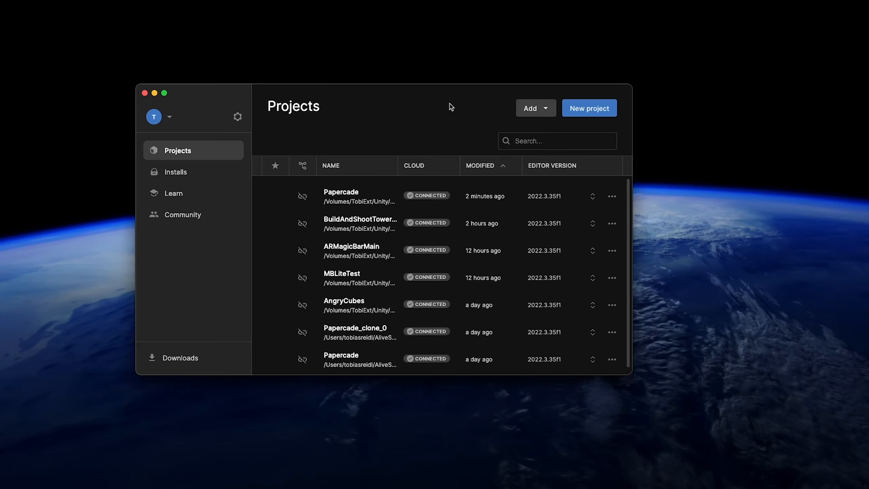
# Step: Switch to Unity Hub and review the installed editors and the modules for Unity 6 (6000.0.4f1)
pyautogui.click(176, 172)
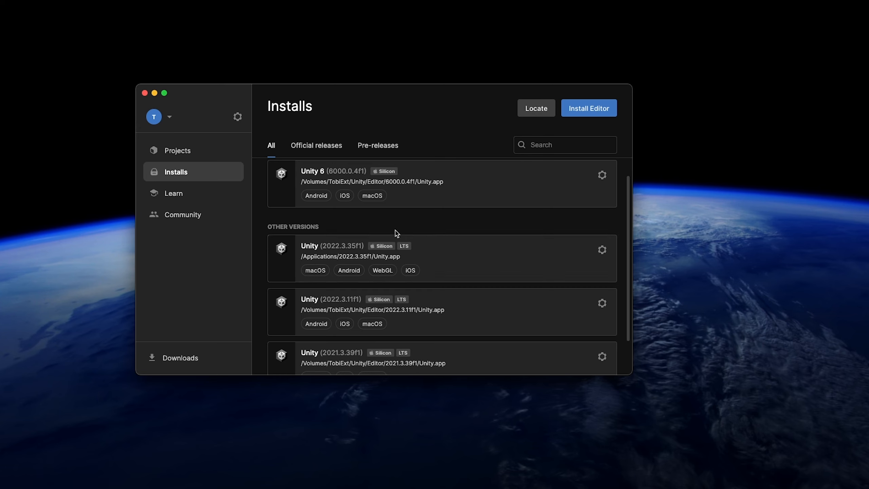
pyautogui.scroll(2, 395, 237)
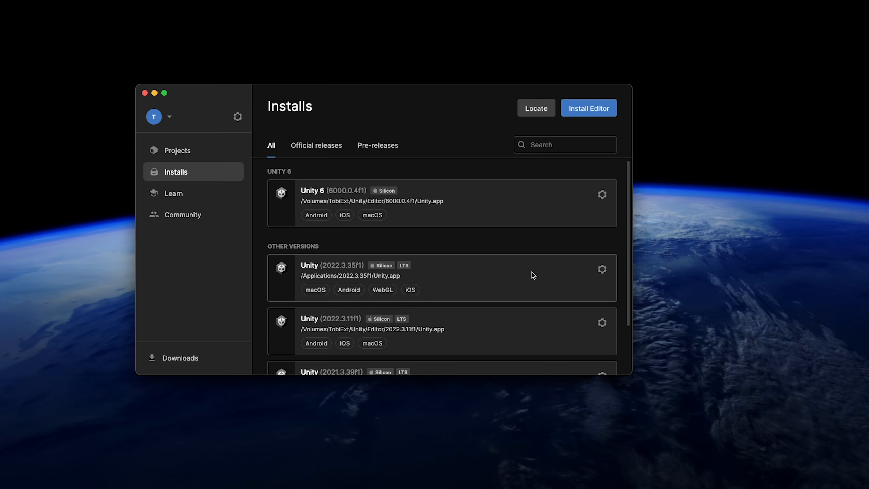
pyautogui.click(601, 271)
pyautogui.click(541, 257)
pyautogui.click(602, 196)
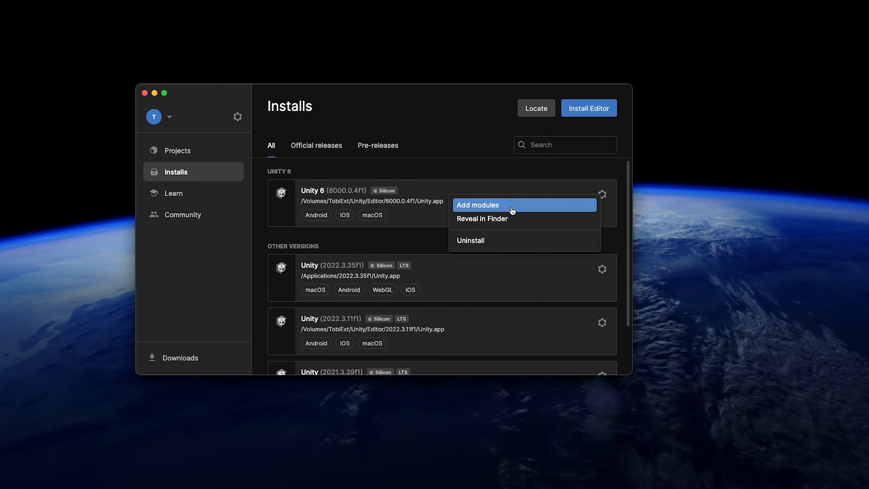
pyautogui.click(510, 207)
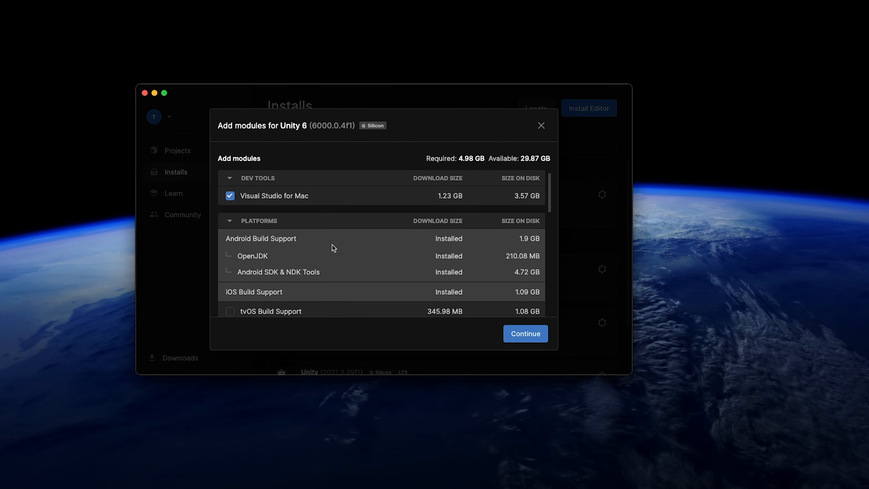
pyautogui.scroll(-4, 346, 227)
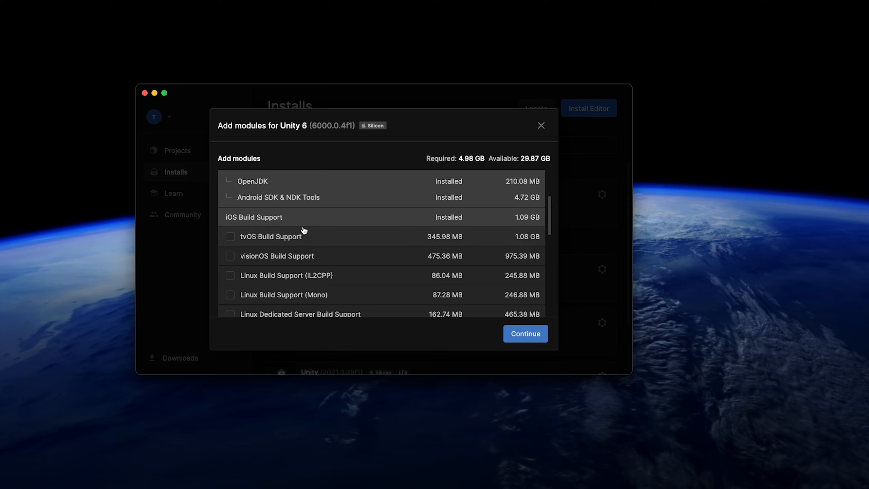
pyautogui.scroll(-3, 308, 233)
pyautogui.click(541, 126)
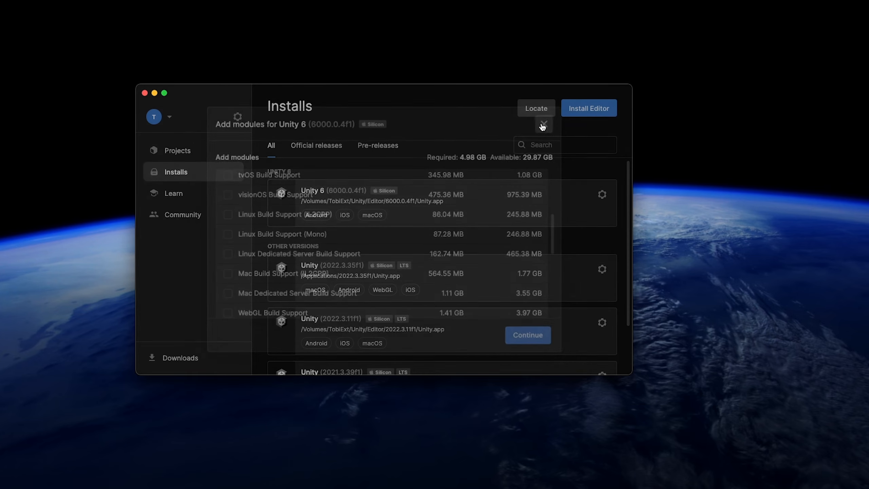
# Step: Review the official Unity Editor releases offered for installation
pyautogui.click(608, 109)
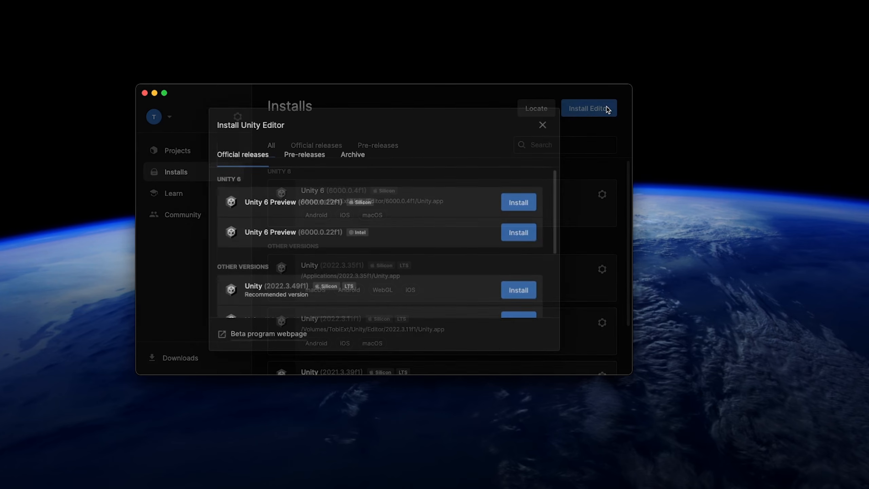
pyautogui.scroll(-3, 416, 191)
pyautogui.scroll(3, 432, 192)
pyautogui.click(541, 126)
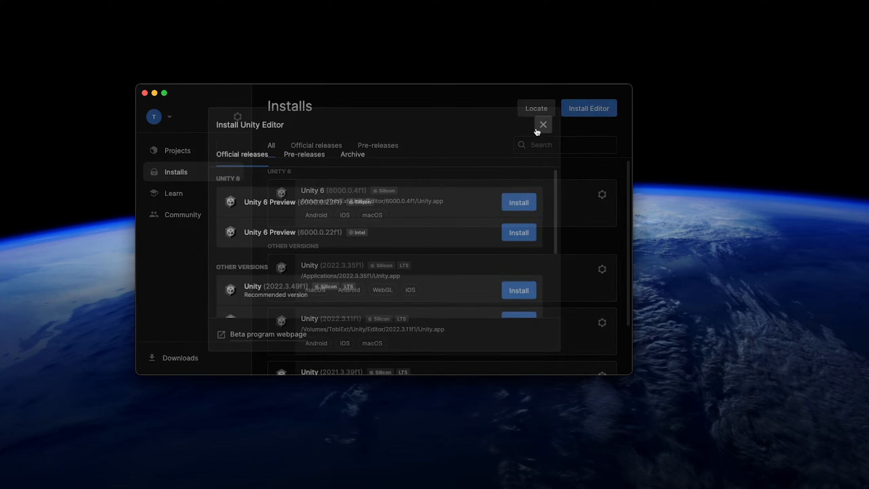
# Step: Start a new project from the Universal 3D template and name it Angry_Cubes
pyautogui.click(212, 152)
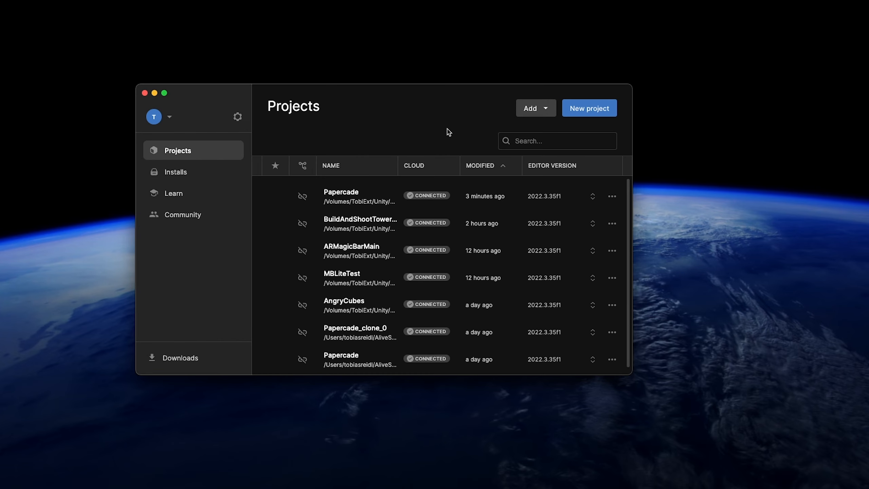
pyautogui.click(588, 114)
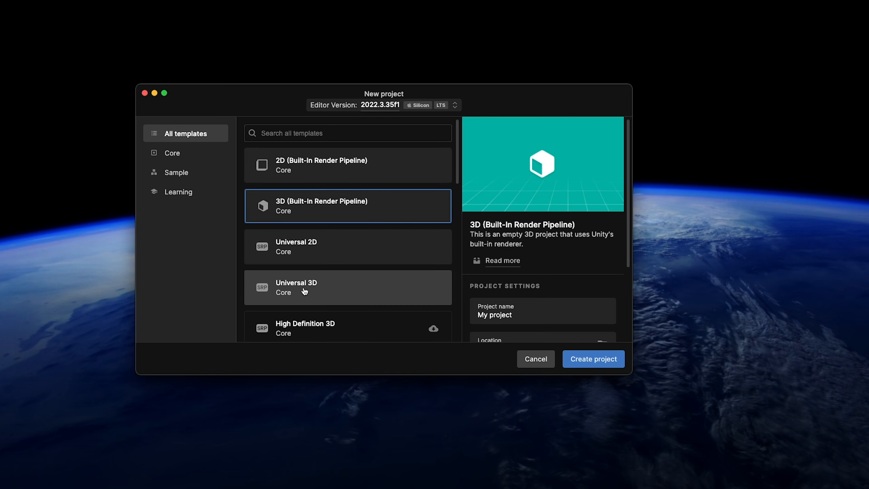
pyautogui.click(315, 291)
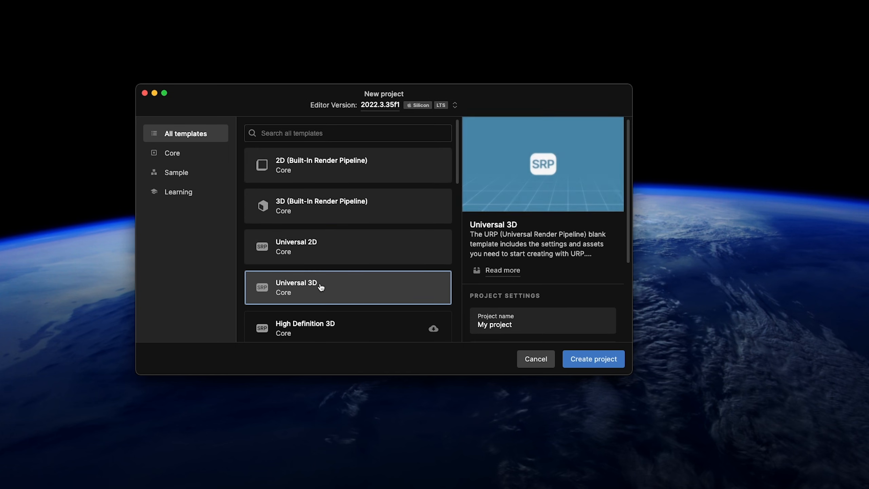
pyautogui.scroll(-2, 508, 290)
pyautogui.click(493, 309)
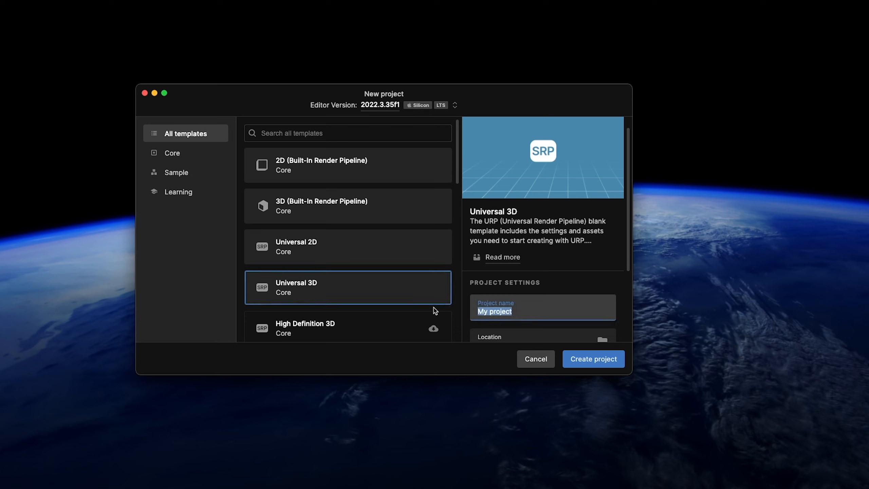
pyautogui.write('Angry_Cubes')
# Step: Set the project location to a new Angry_Cubes folder inside Projects and create the project
pyautogui.scroll(-1, 512, 281)
pyautogui.scroll(-2, 512, 281)
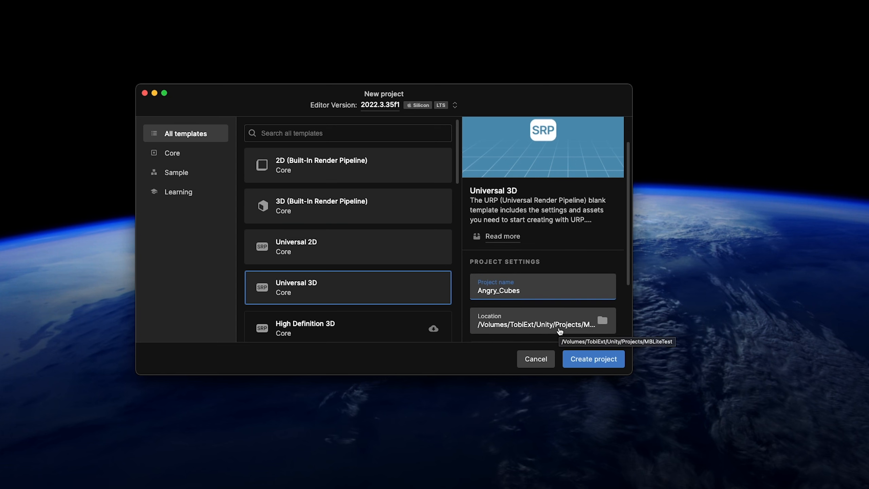
pyautogui.click(604, 324)
pyautogui.click(222, 416)
pyautogui.write('Angry_Cubes')
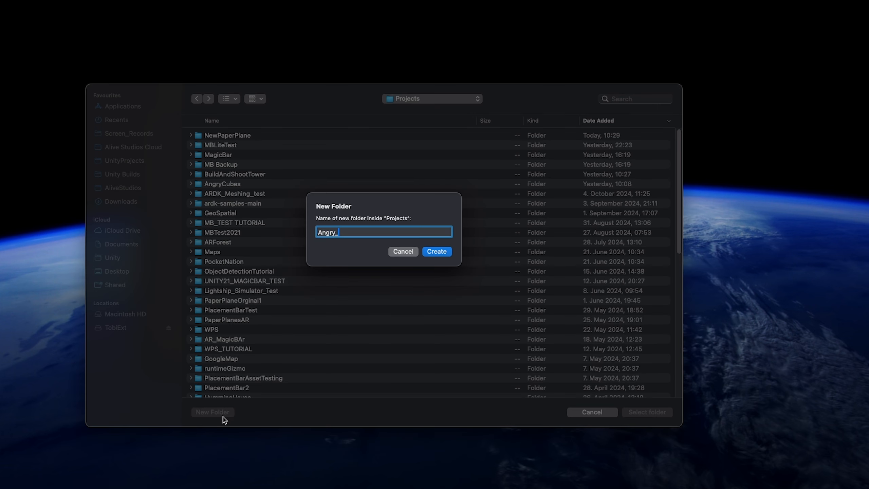
pyautogui.press('Return')
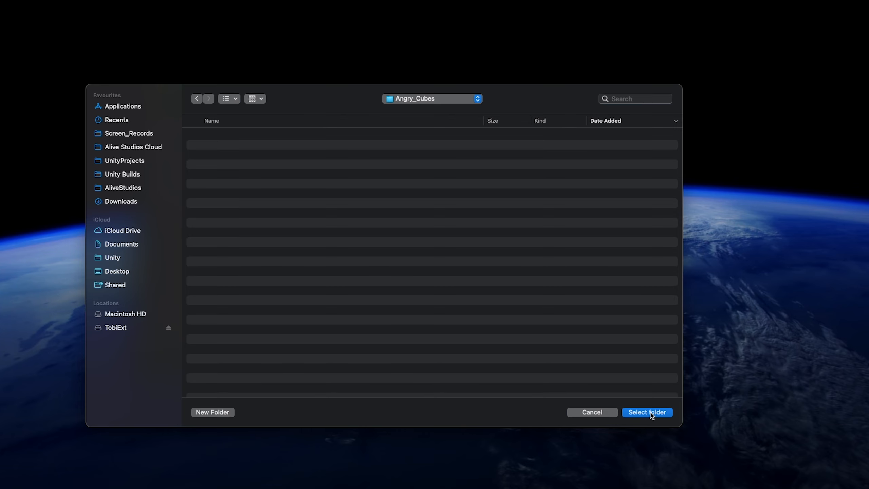
pyautogui.click(648, 413)
pyautogui.scroll(-4, 534, 287)
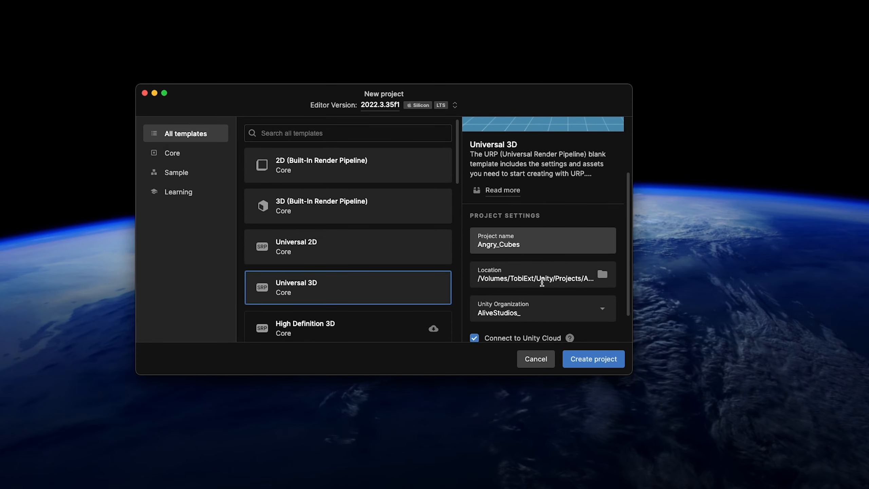
pyautogui.click(593, 359)
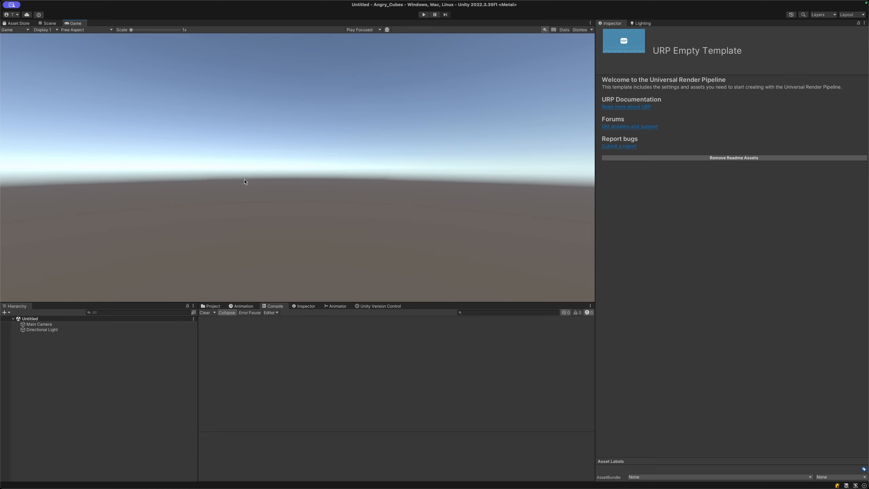
# Step: Switch the project's build platform to iOS in the Build Settings
pyautogui.press('super+shift+b')
pyautogui.click(137, 315)
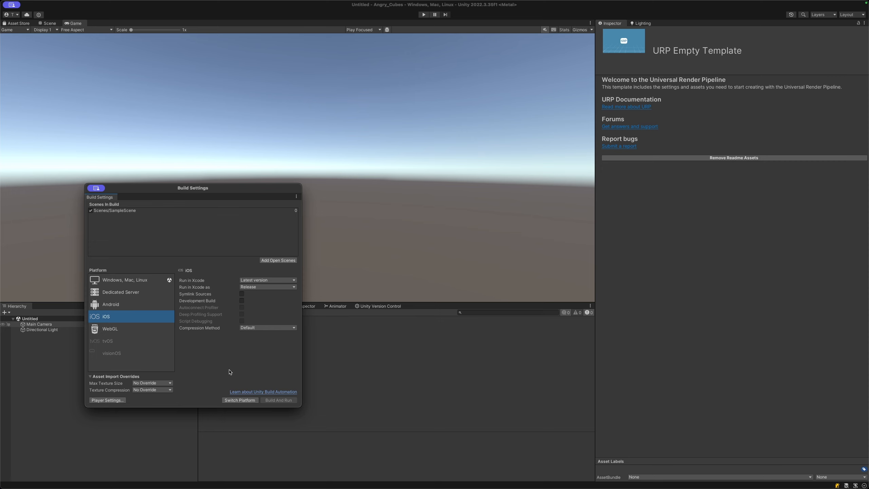
pyautogui.click(240, 400)
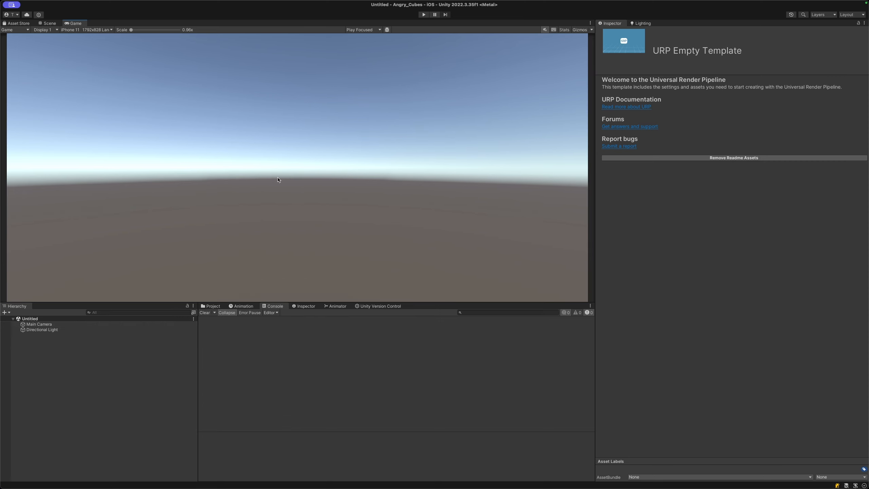
# Step: Reopen the Build Settings to check the active platform and close the window
pyautogui.moveTo(86, 2)
pyautogui.click(41, 4)
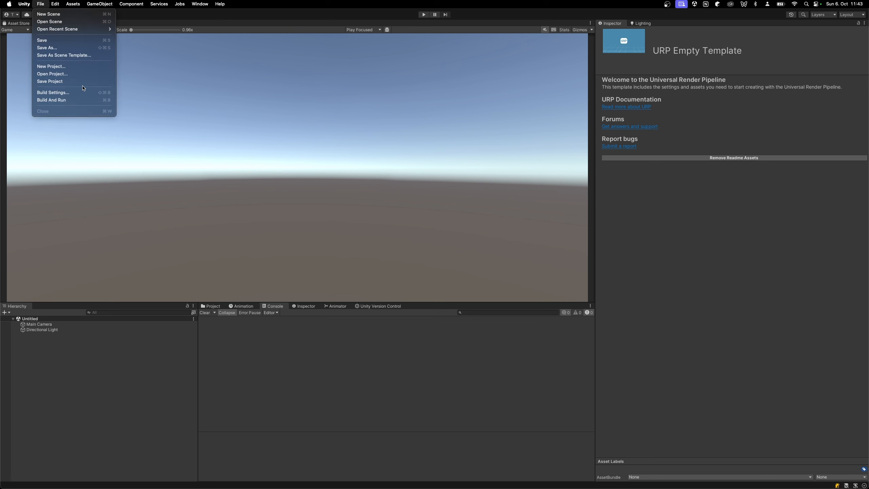
pyautogui.click(83, 94)
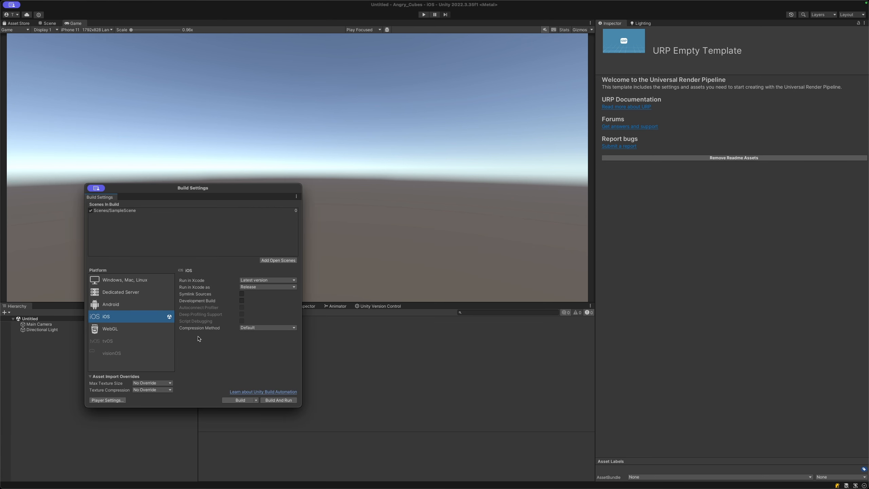
pyautogui.click(90, 189)
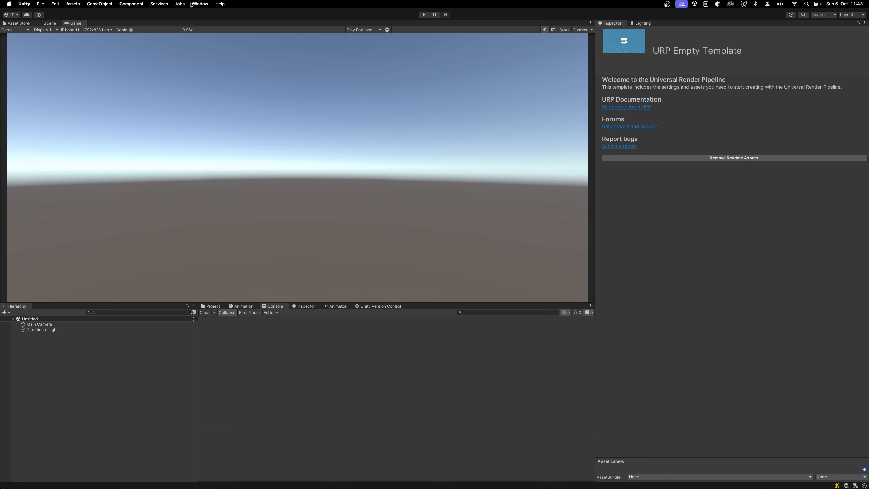
# Step: Install the AR Foundation package from the Unity Registry
pyautogui.click(197, 4)
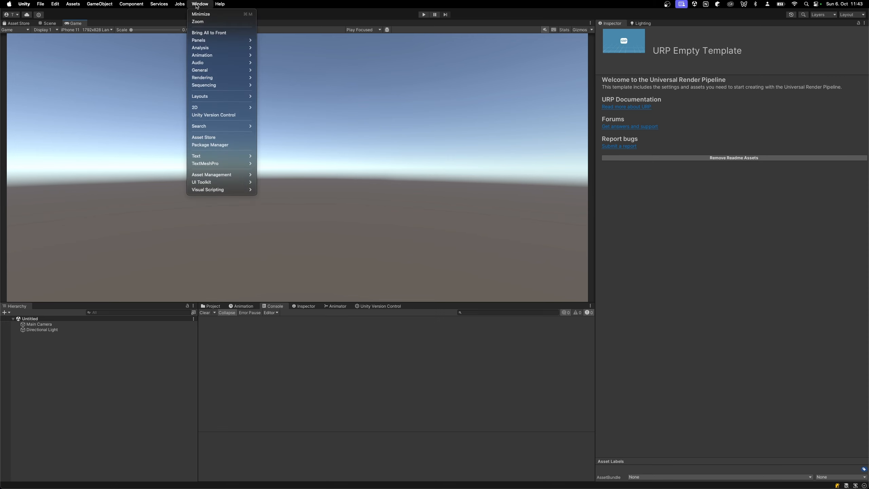
pyautogui.click(217, 148)
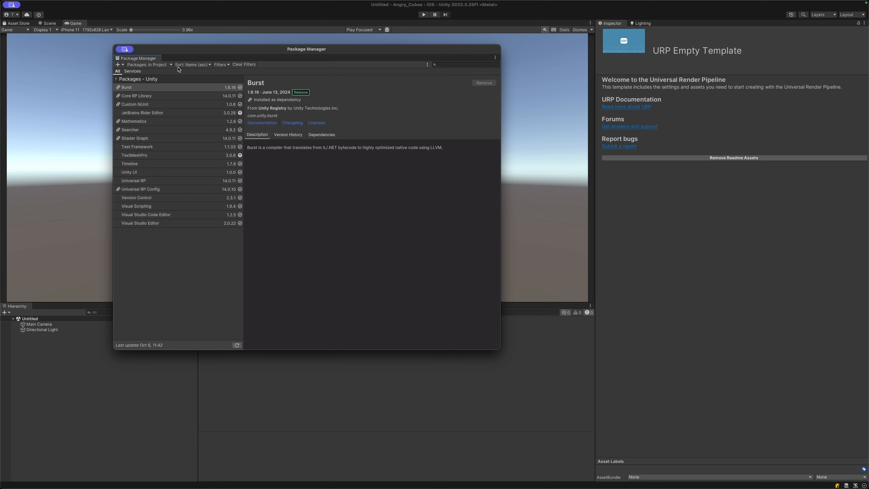
pyautogui.click(149, 64)
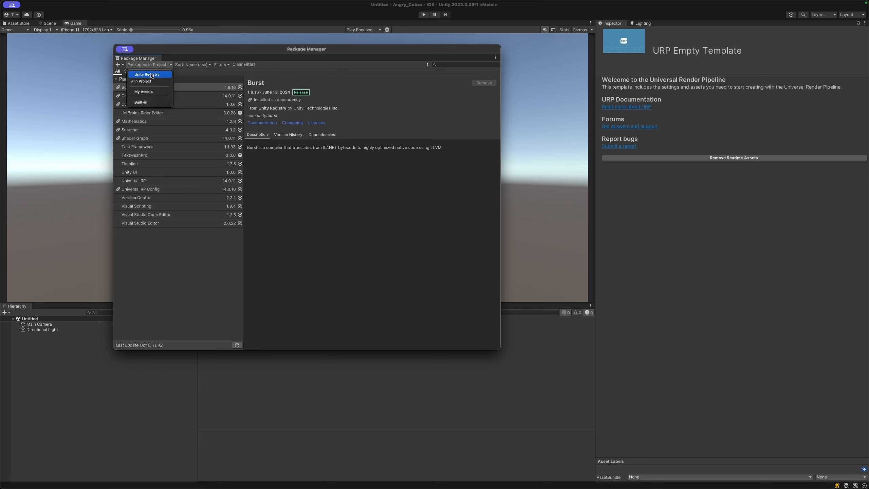
pyautogui.click(151, 75)
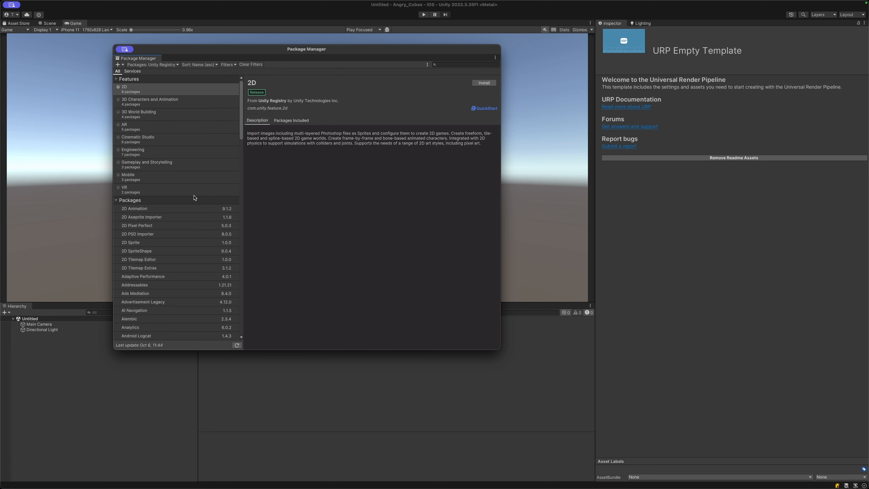
pyautogui.scroll(-5, 197, 252)
pyautogui.click(135, 298)
pyautogui.click(481, 83)
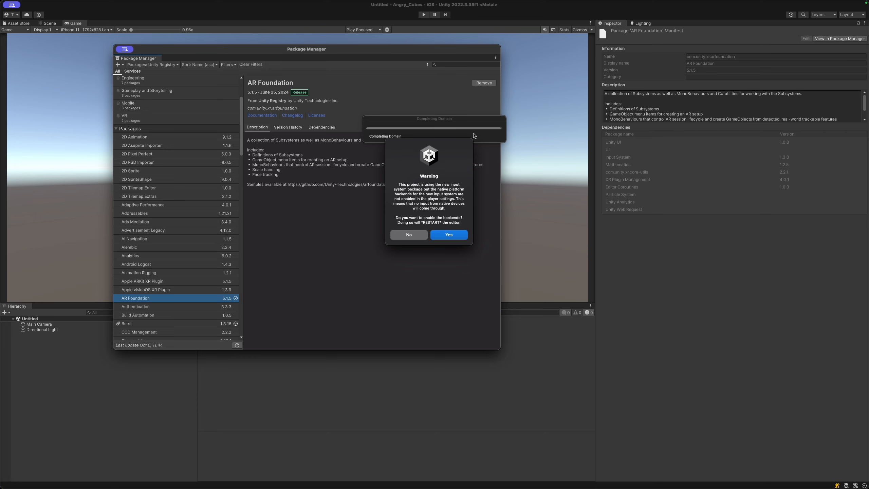
# Step: Agree to enable the new input system backends with an editor restart and close the Package Manager
pyautogui.click(449, 235)
pyautogui.click(124, 49)
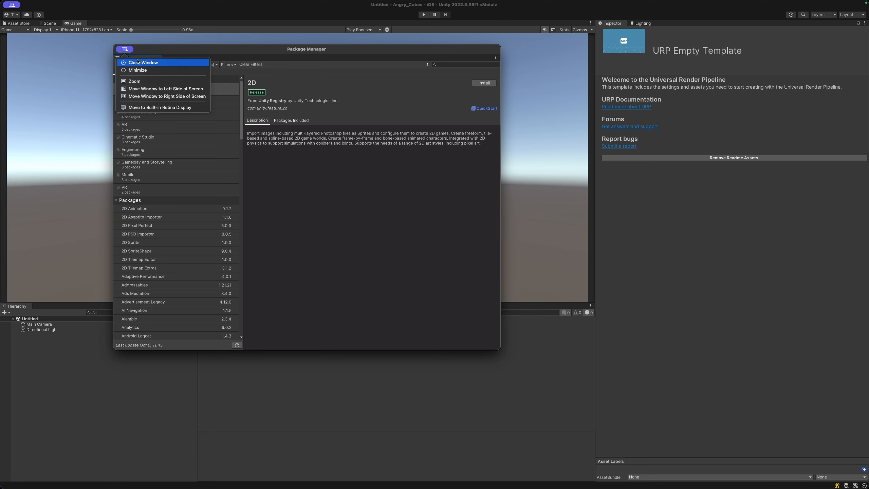
pyautogui.click(138, 59)
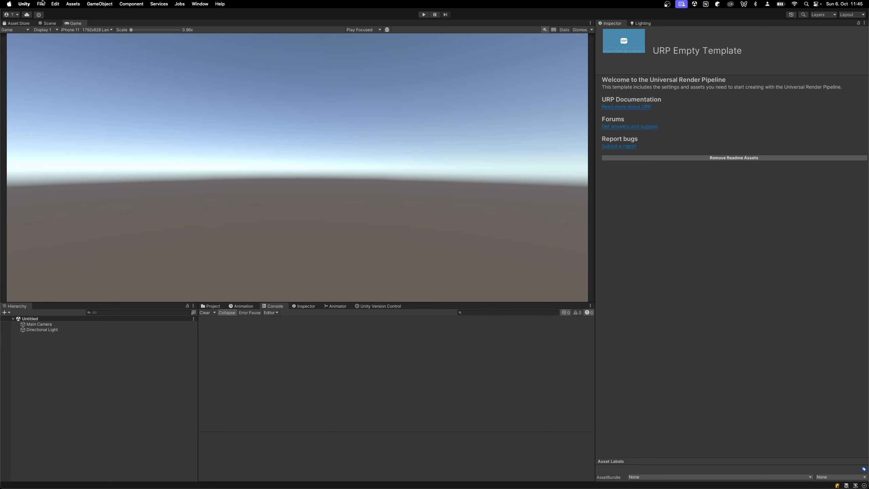
# Step: Open the XR Plug-in Management project settings and enable the ARKit plug-in provider for iOS
pyautogui.click(42, 3)
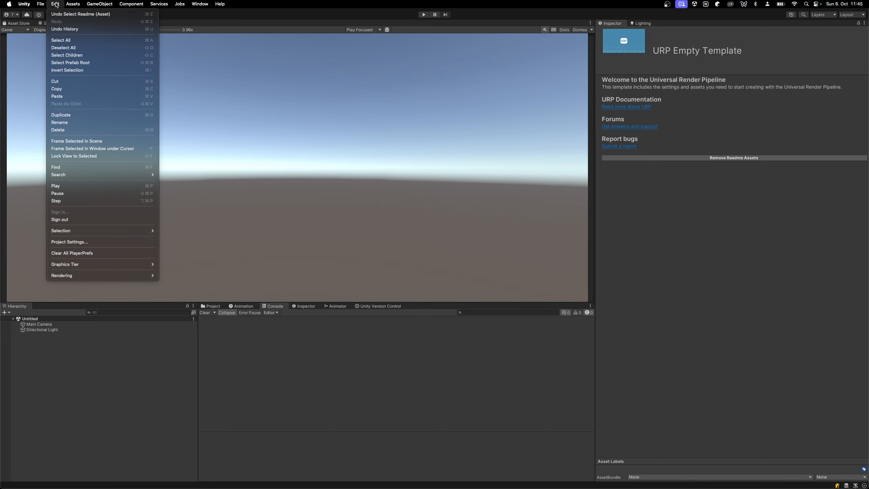
pyautogui.click(93, 243)
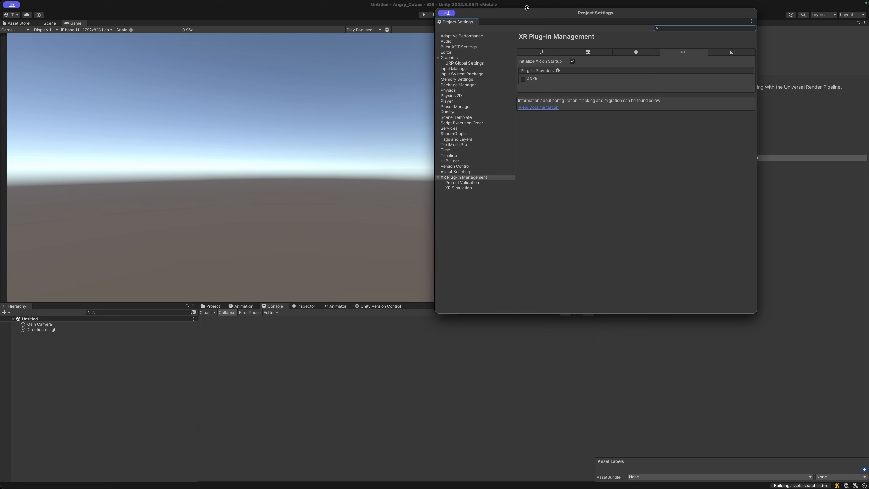
pyautogui.moveTo(526, 14); pyautogui.dragTo(270, 78)
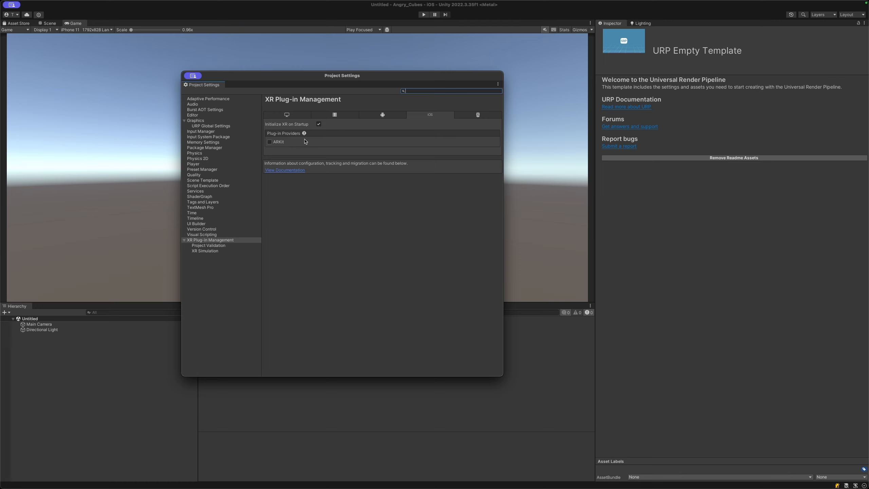
pyautogui.click(269, 142)
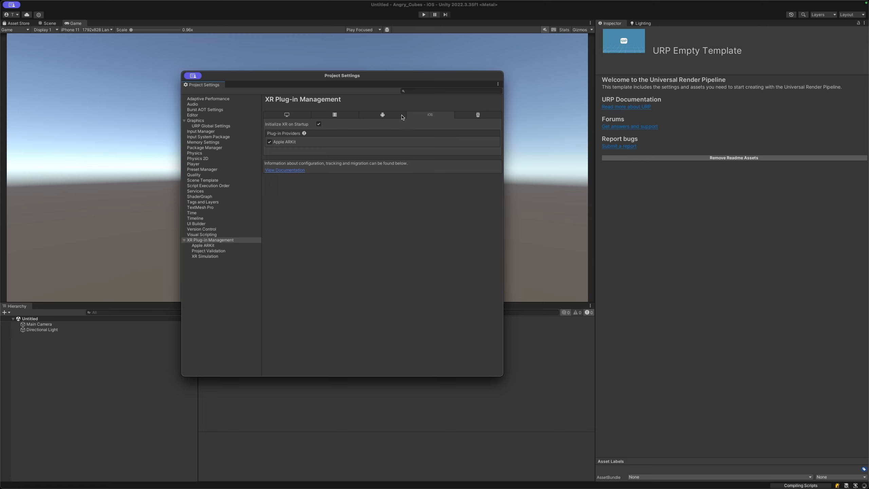
# Step: Enable the ARCore plug-in provider for Android and XR Simulation for the desktop platform
pyautogui.click(390, 116)
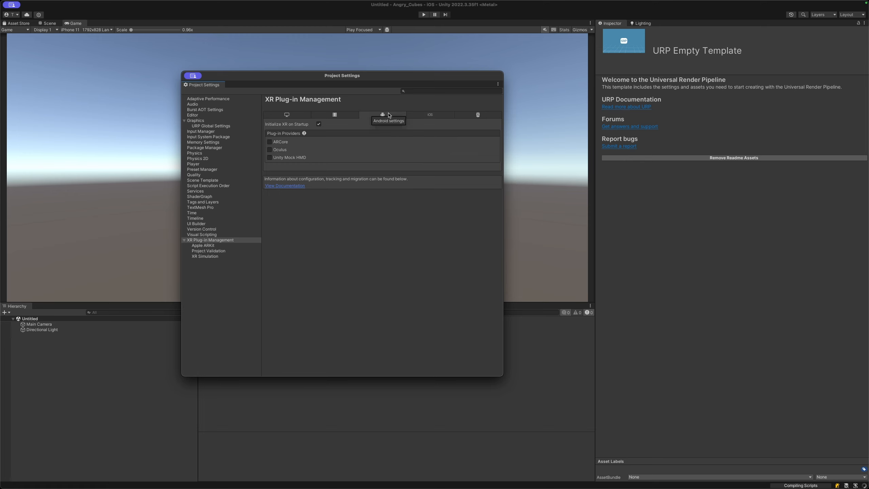
pyautogui.click(269, 142)
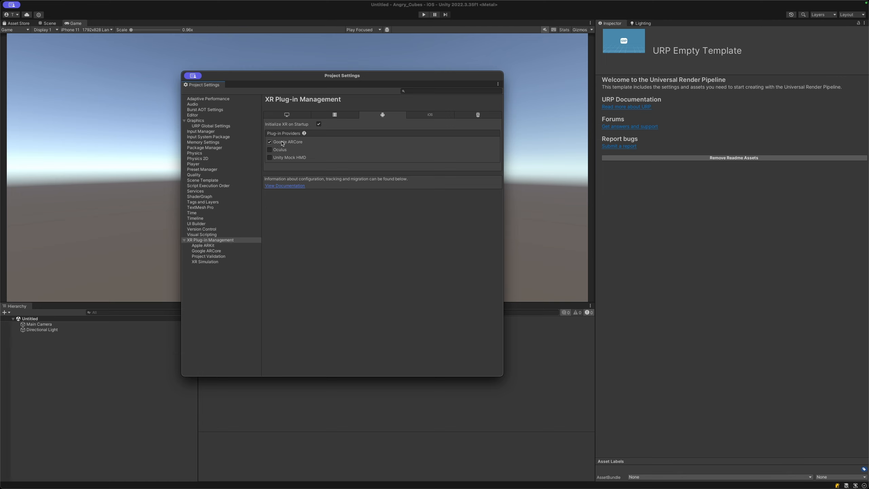
pyautogui.click(288, 115)
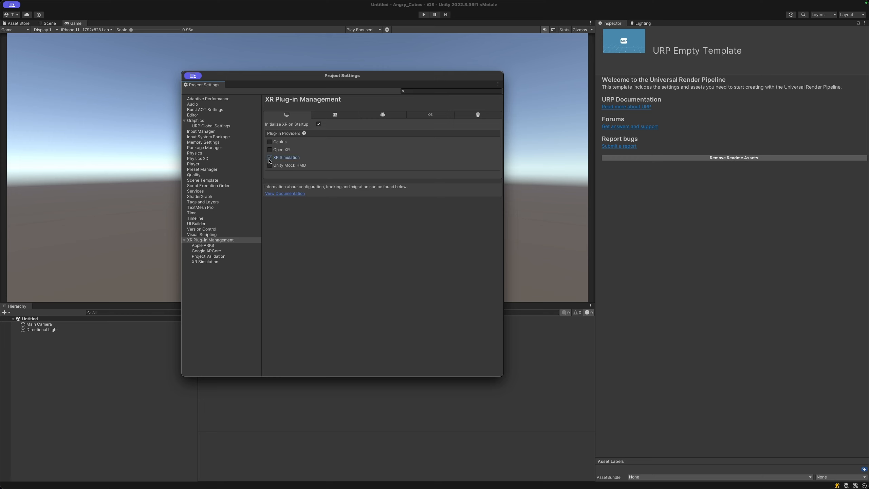
# Step: Fix all Android issues listed in the XR Project Validation settings
pyautogui.click(215, 258)
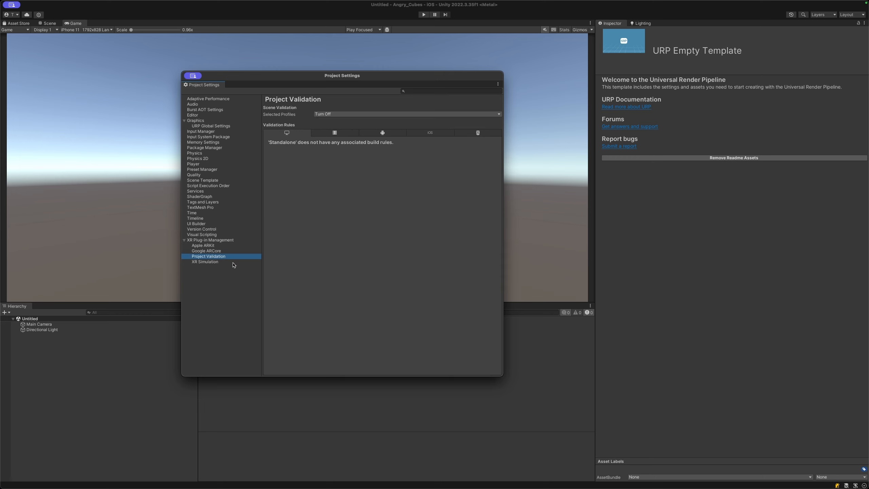
pyautogui.click(383, 133)
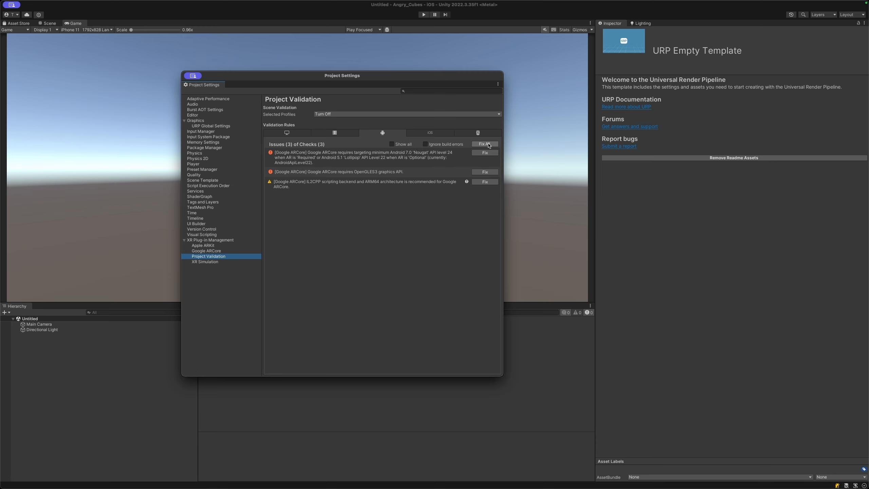
pyautogui.click(488, 145)
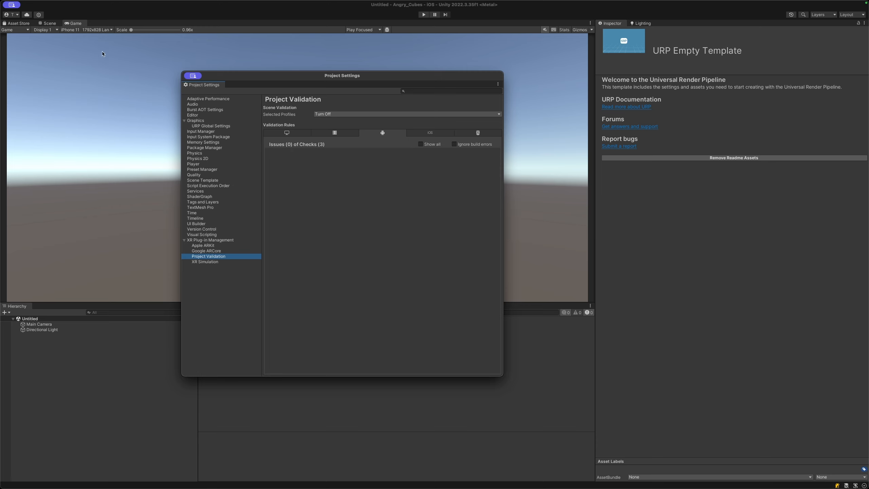
# Step: Open the Player settings from the Build Settings and examine the iOS identification and configuration options, including Camera Usage Description
pyautogui.moveTo(58, 2)
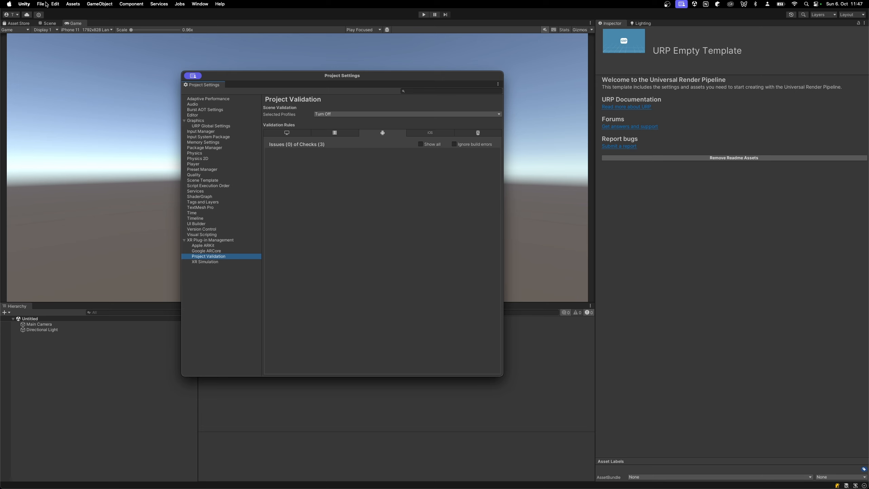
pyautogui.click(45, 4)
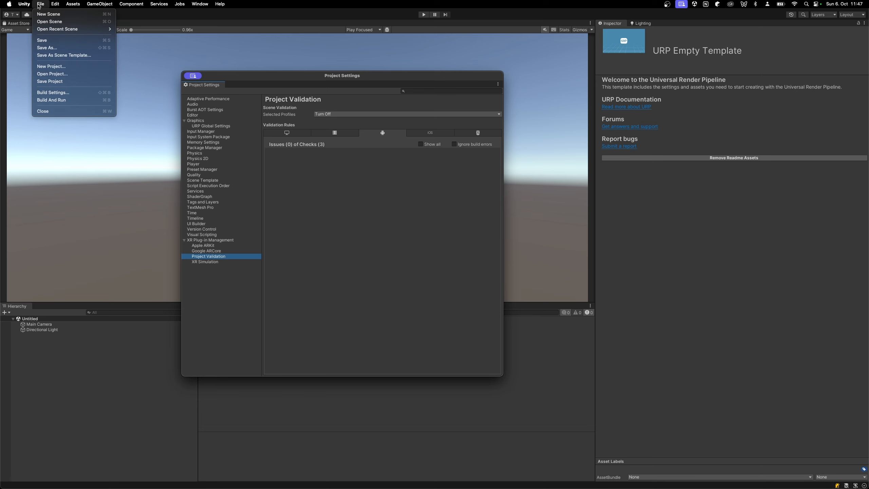
pyautogui.click(61, 93)
pyautogui.click(107, 400)
pyautogui.scroll(-10, 317, 345)
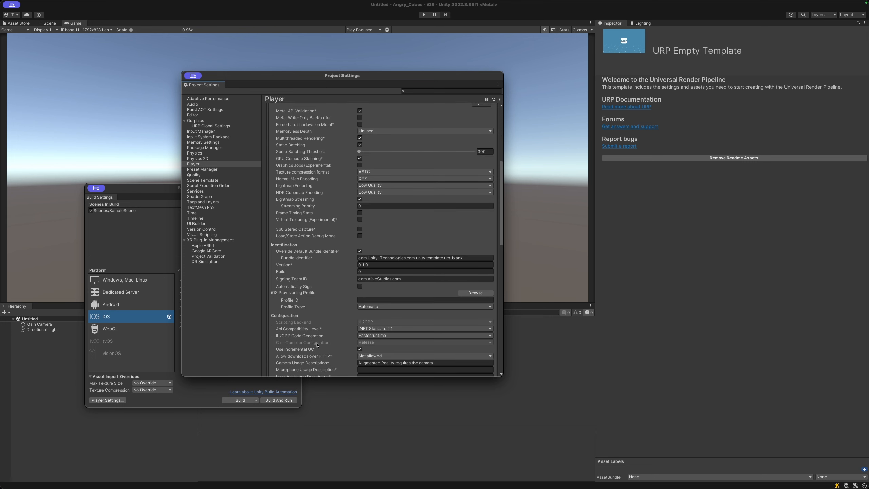
pyautogui.scroll(-5, 339, 292)
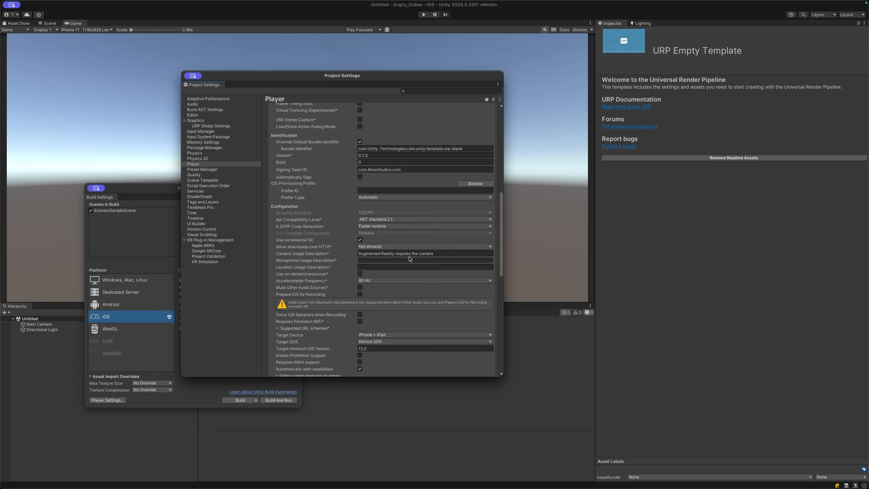
pyautogui.scroll(3, 273, 317)
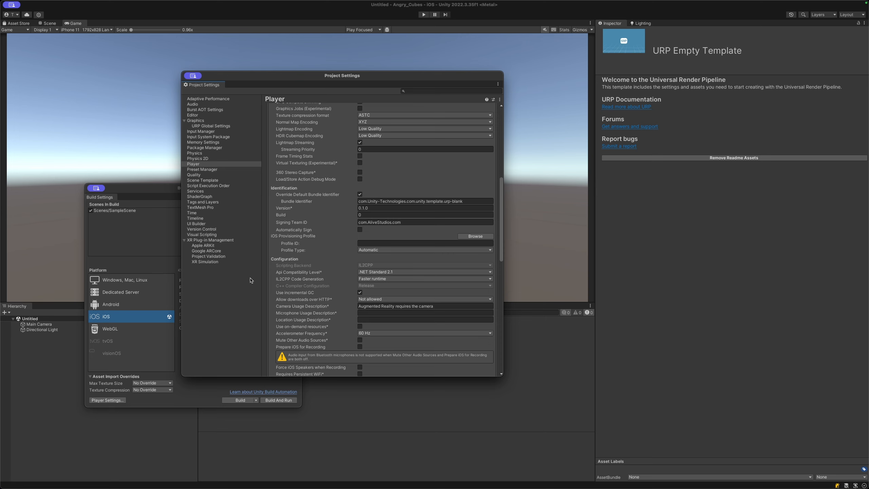
pyautogui.scroll(10, 378, 319)
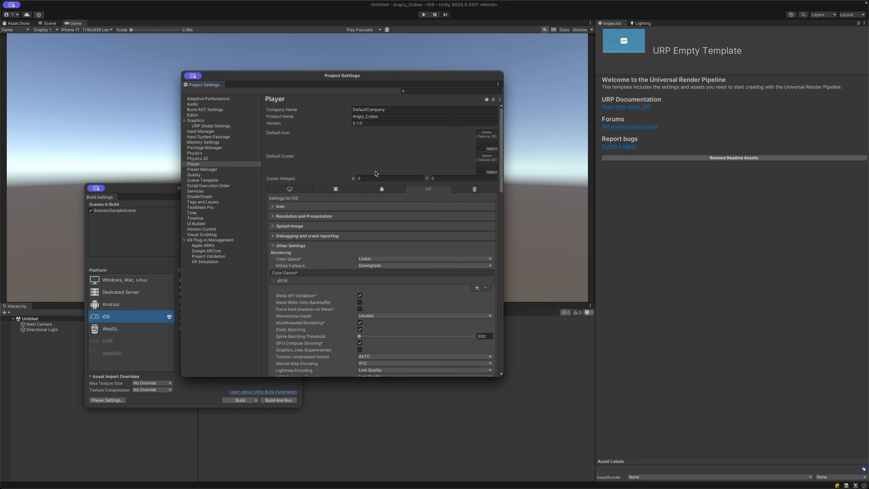
# Step: Examine the Android Player settings, including the graphics APIs, identification and configuration options
pyautogui.click(381, 190)
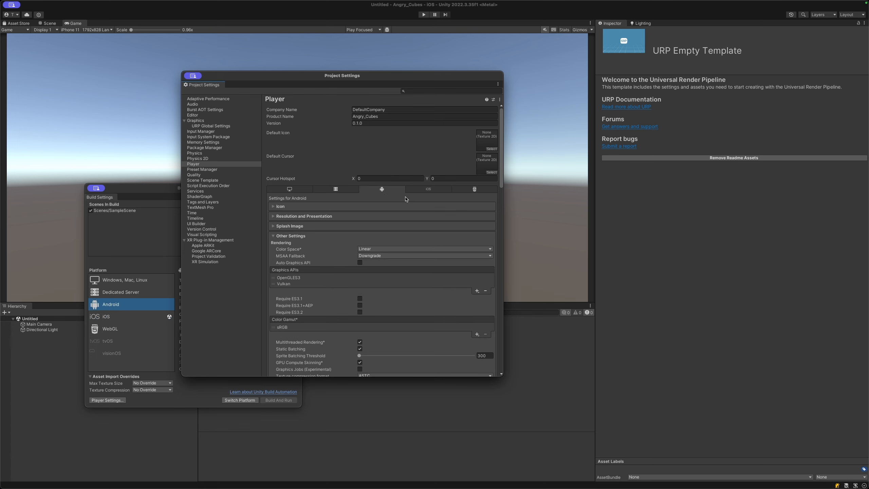
pyautogui.scroll(-3, 368, 211)
pyautogui.scroll(-3, 371, 181)
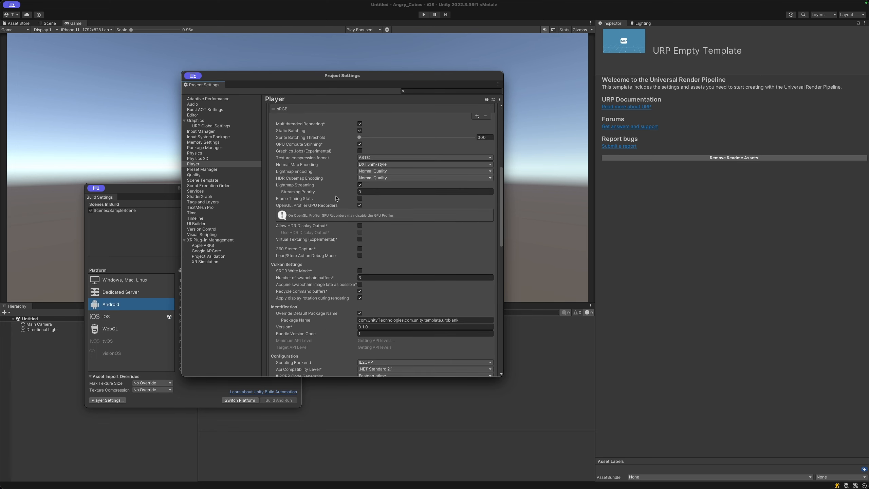
pyautogui.scroll(-3, 337, 198)
pyautogui.scroll(-3, 337, 186)
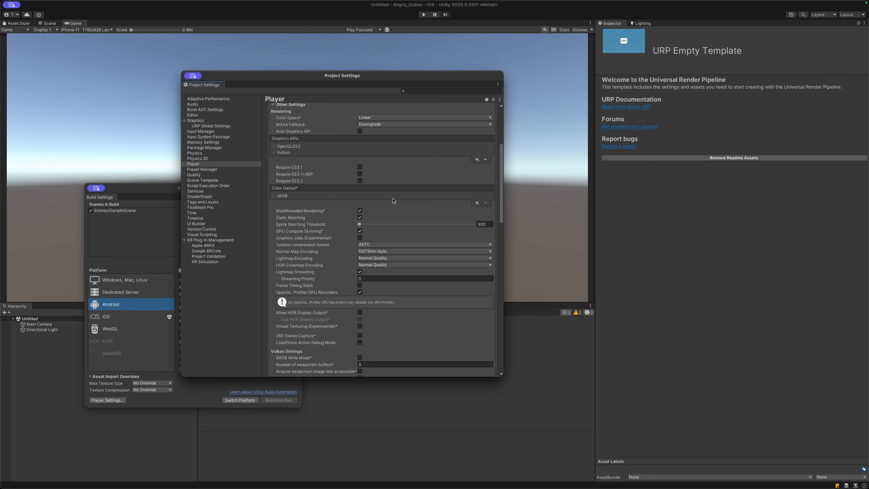
pyautogui.scroll(10, 394, 202)
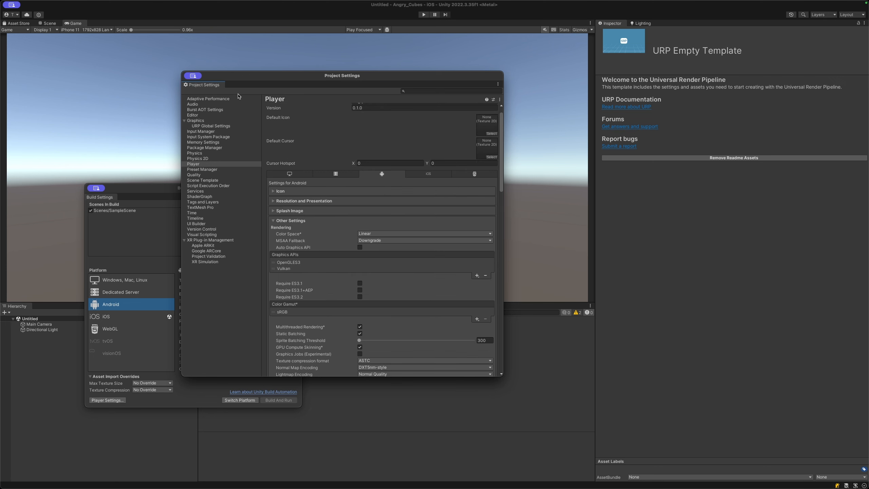
# Step: Close the Project Settings and Build Settings windows
pyautogui.moveTo(242, 77); pyautogui.dragTo(319, 99)
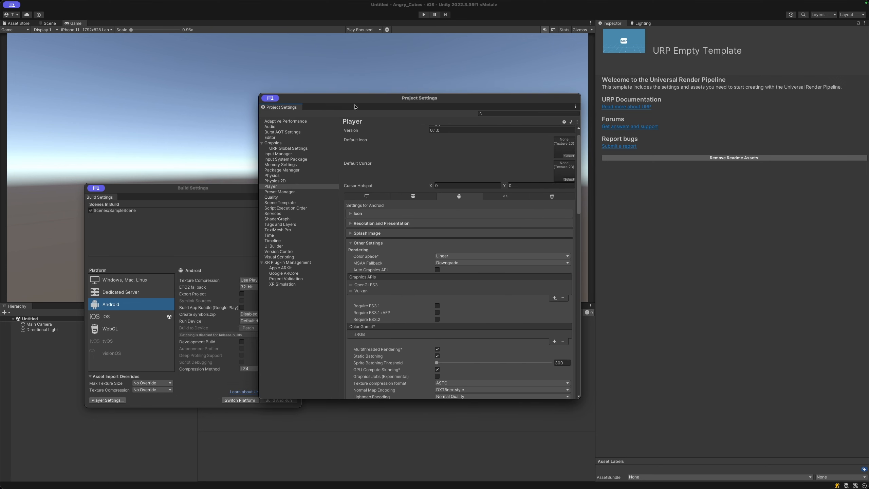
pyautogui.click(271, 98)
pyautogui.click(100, 189)
pyautogui.click(107, 201)
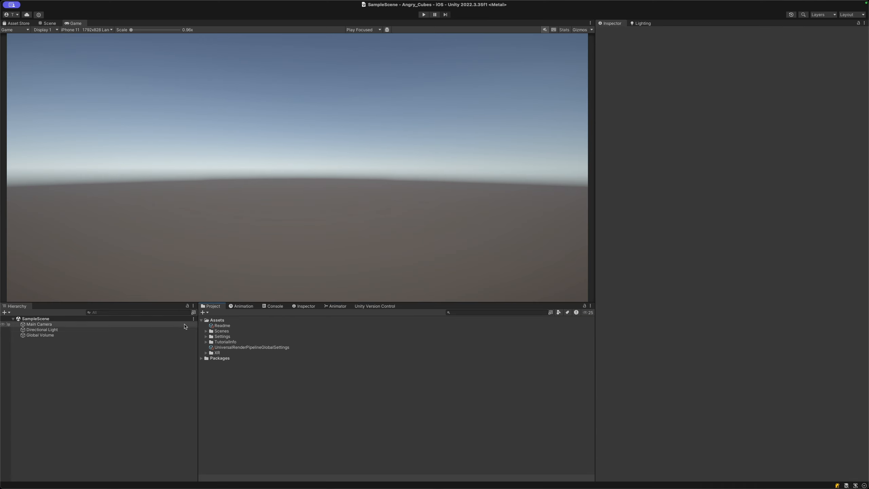
# Step: Delete the Main Camera from SampleScene and add an XR Origin (Mobile AR) in its place
pyautogui.click(39, 324)
pyautogui.press('super+BackSpace')
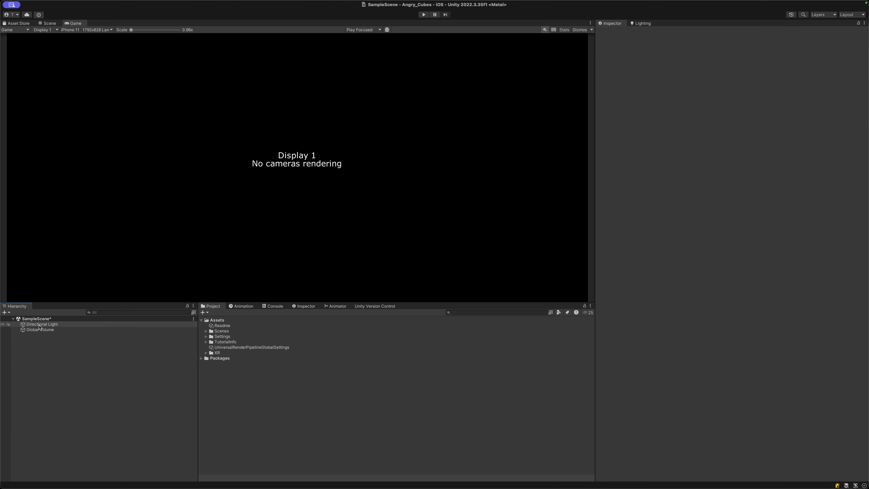
pyautogui.rightClick(55, 350)
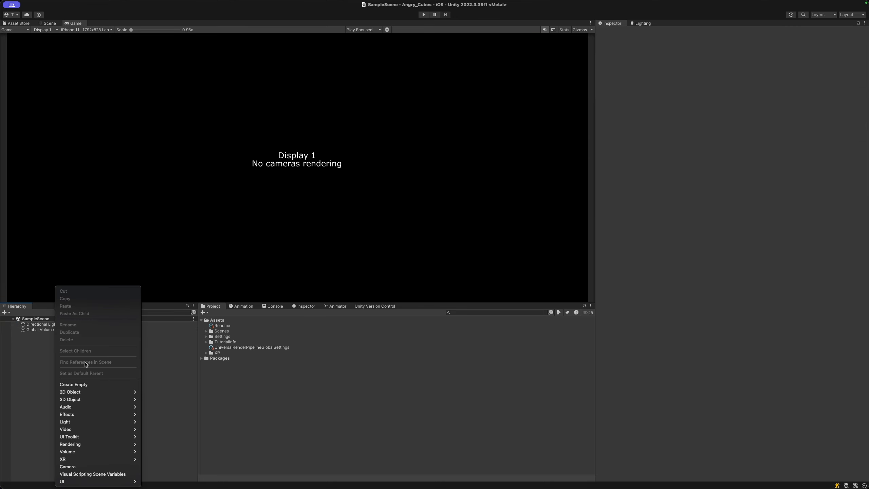
pyautogui.moveTo(123, 459)
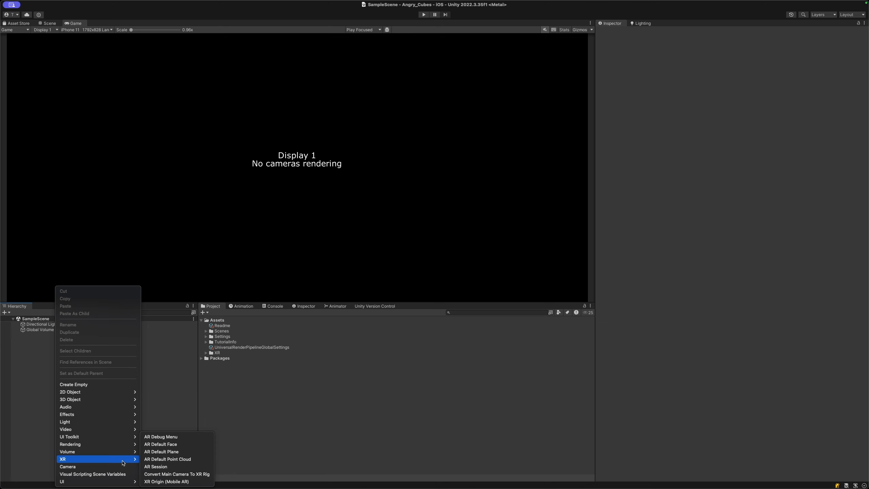
pyautogui.click(160, 481)
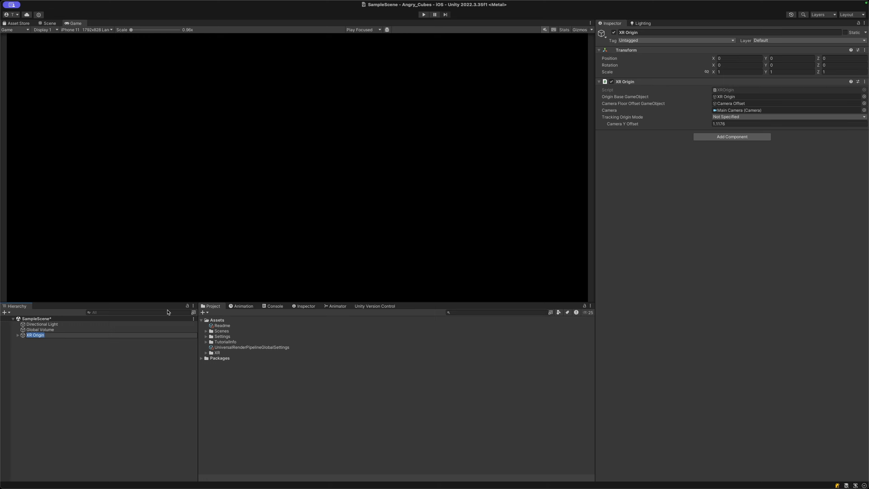
pyautogui.click(99, 372)
# Step: Add an AR Session object to the hierarchy and save the scene
pyautogui.rightClick(63, 365)
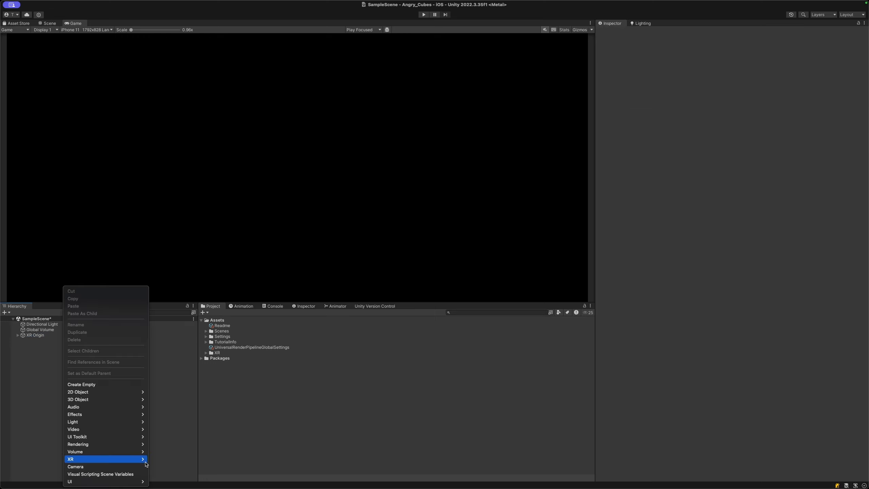
pyautogui.moveTo(109, 460)
pyautogui.click(164, 467)
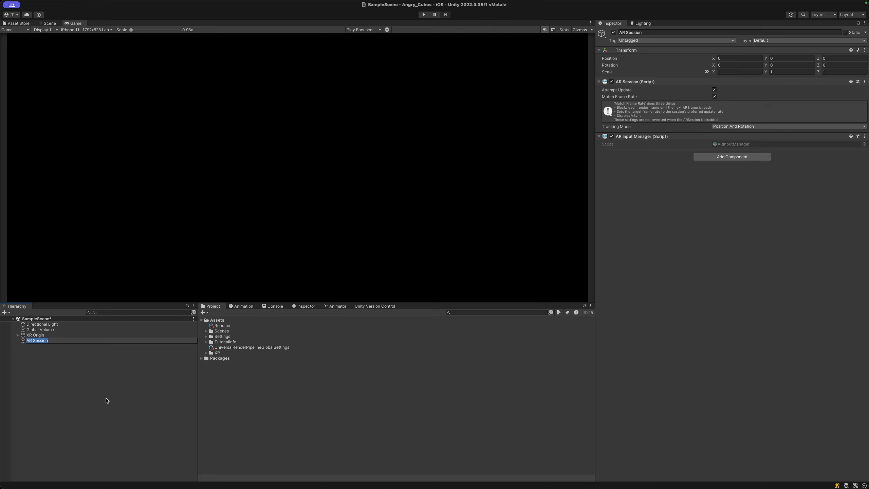
pyautogui.click(107, 401)
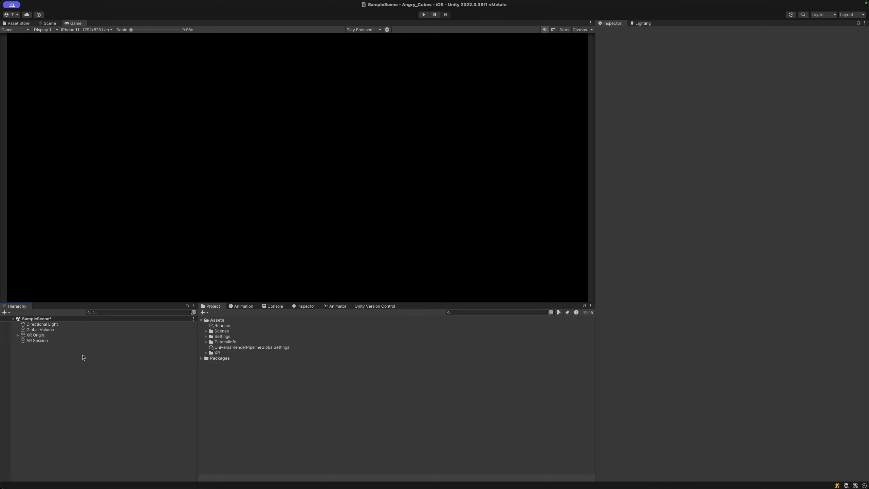
pyautogui.press('super+s')
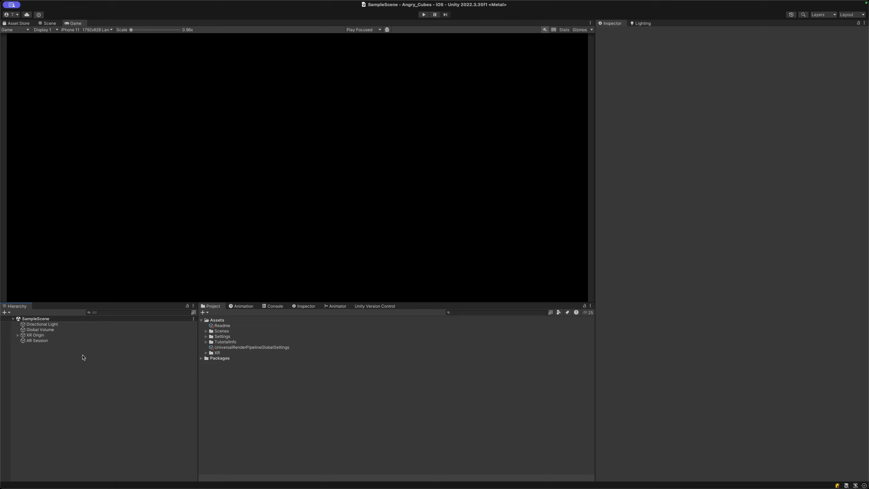
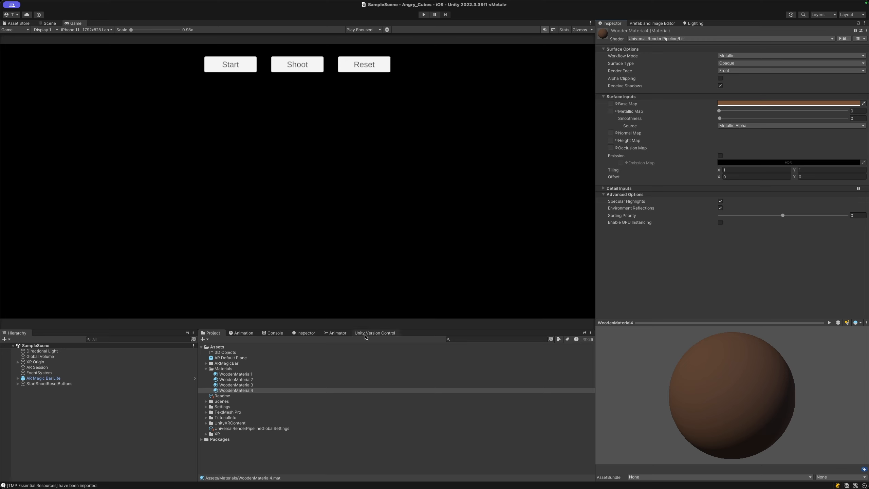
# Step: Switch to the Scene view and create a 3D cube named WoodenBlock in SampleScene
pyautogui.click(241, 353)
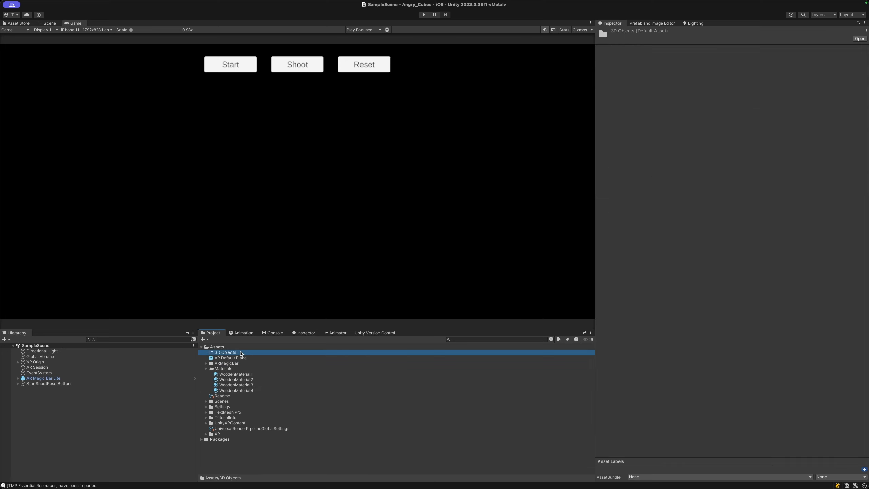
pyautogui.rightClick(242, 352)
pyautogui.click(48, 23)
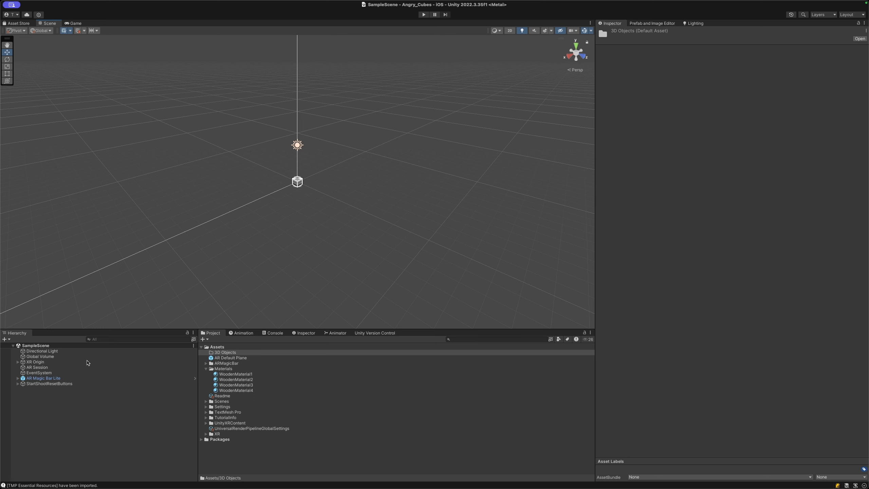
pyautogui.rightClick(87, 402)
pyautogui.moveTo(105, 400)
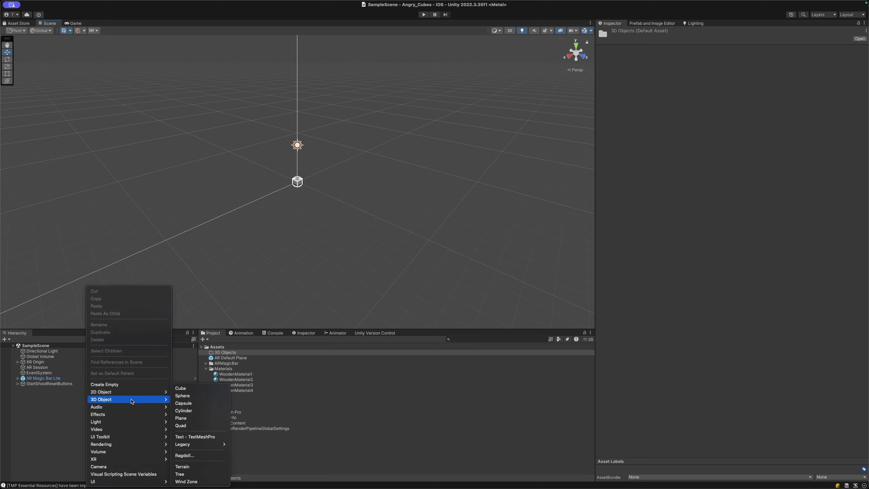
pyautogui.click(203, 390)
pyautogui.write('WoodenBlock')
pyautogui.press('Return')
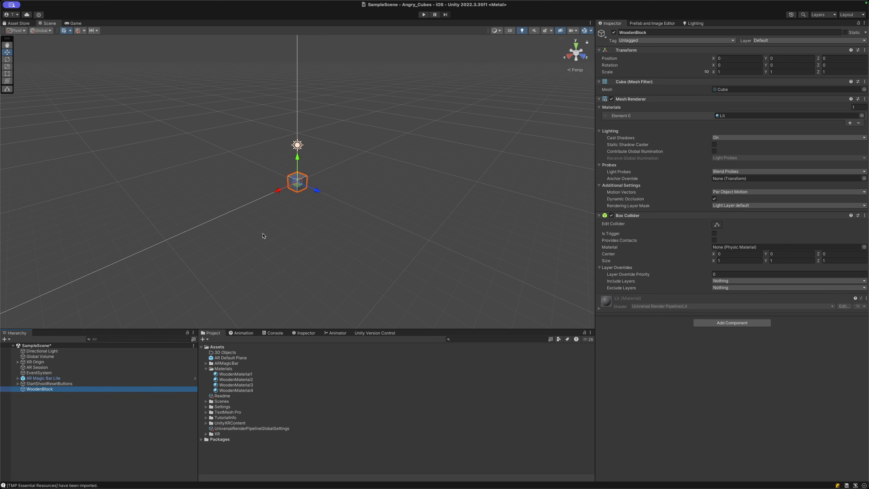
# Step: Create an empty object named WoodenBlockParent at the root of SampleScene and save the scene
pyautogui.scroll(10, 299, 182)
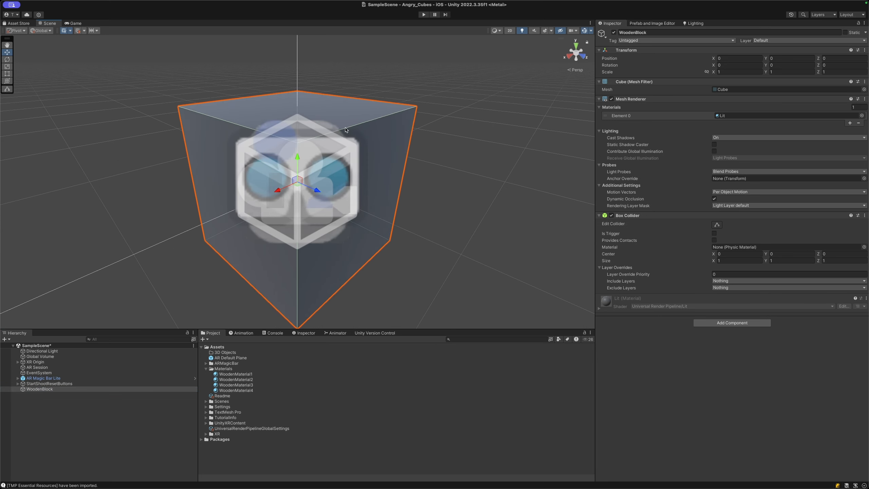
pyautogui.scroll(-3, 298, 182)
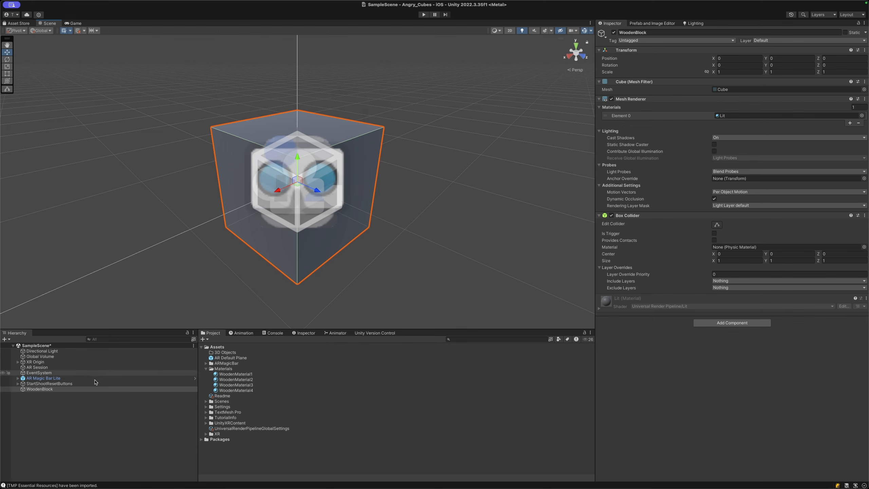
pyautogui.click(47, 408)
pyautogui.rightClick(41, 407)
pyautogui.click(52, 390)
pyautogui.write('WoodenBl')
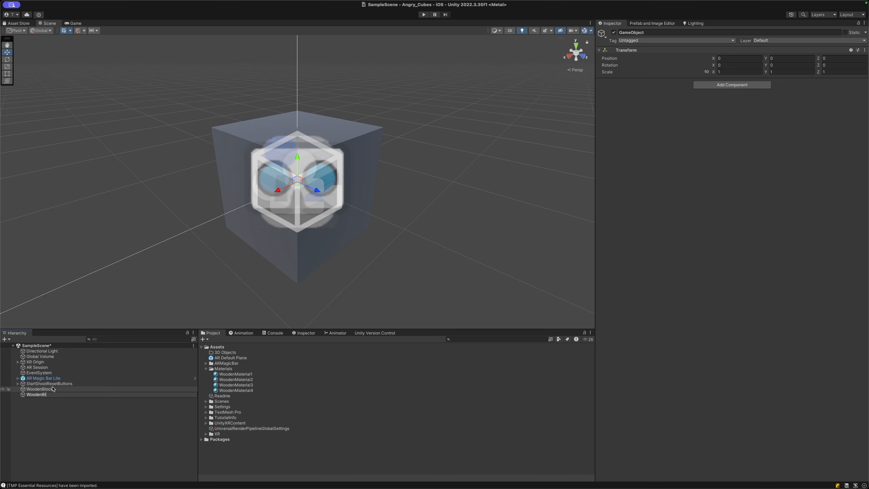
pyautogui.write('ockParent')
pyautogui.press('Return')
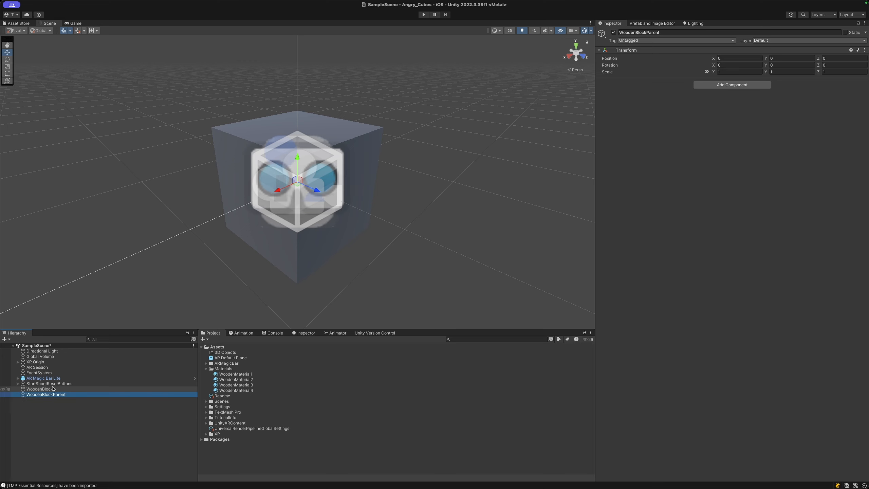
pyautogui.press('super+s')
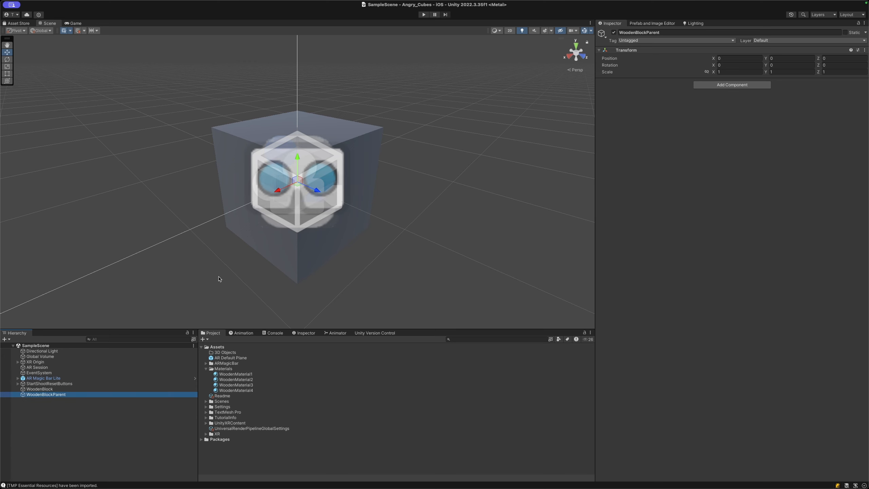
# Step: Nest WoodenBlock under WoodenBlockParent and scale it uniformly to 0.2 with constrained proportions
pyautogui.scroll(1, 212, 186)
pyautogui.moveTo(39, 390); pyautogui.dragTo(46, 395)
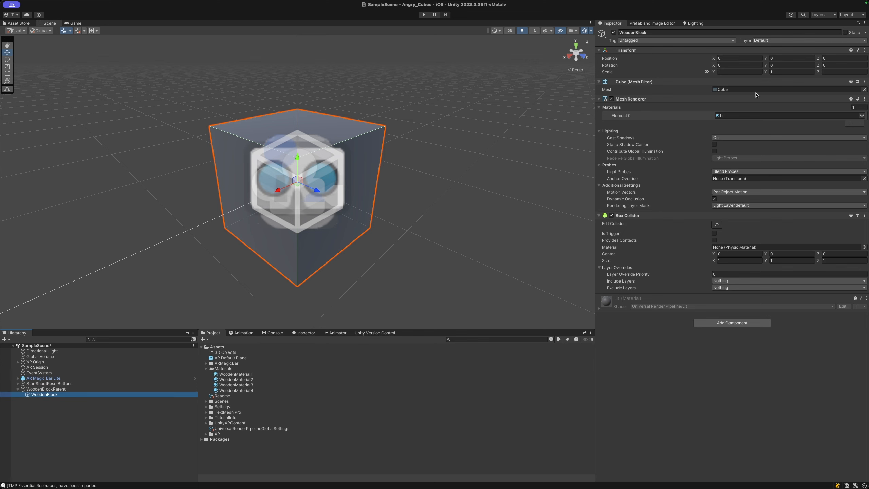
pyautogui.click(706, 72)
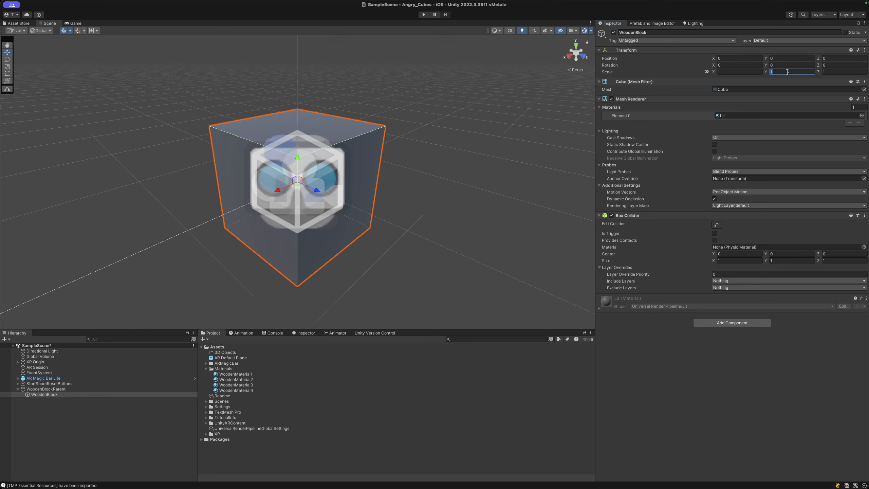
pyautogui.write('0.2')
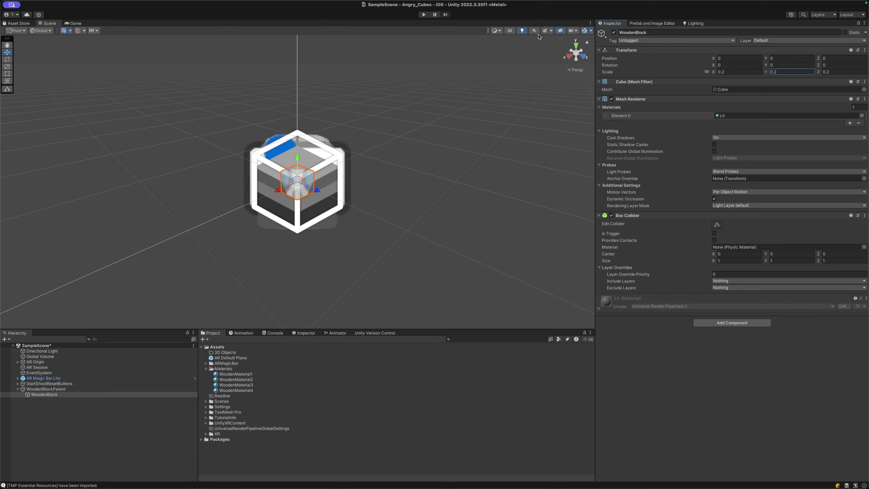
# Step: Hide the scene gizmos and set WoodenBlock's Y position to 0.1 so its base rests on the grid
pyautogui.click(585, 32)
pyautogui.scroll(3, 362, 90)
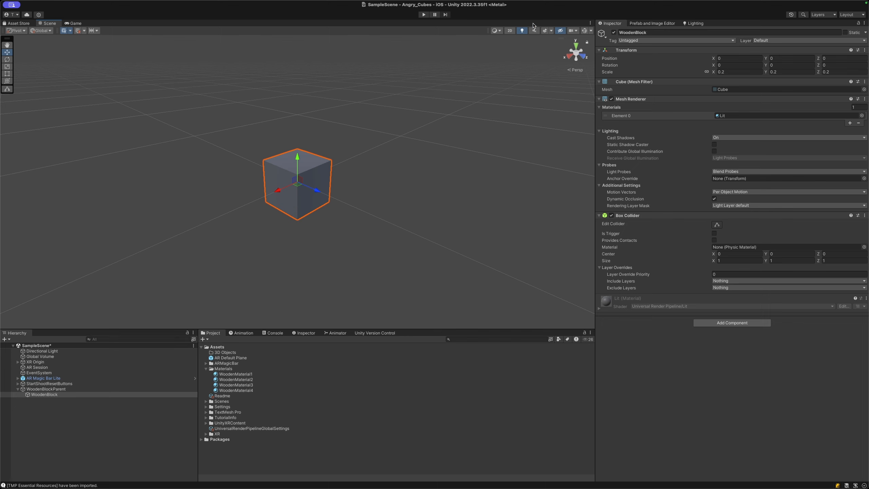
pyautogui.click(797, 58)
pyautogui.write('0.1')
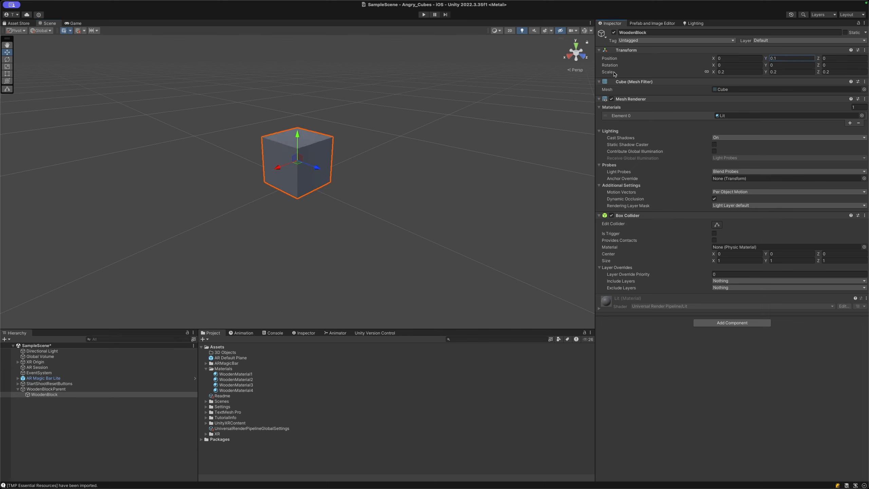
pyautogui.click(569, 55)
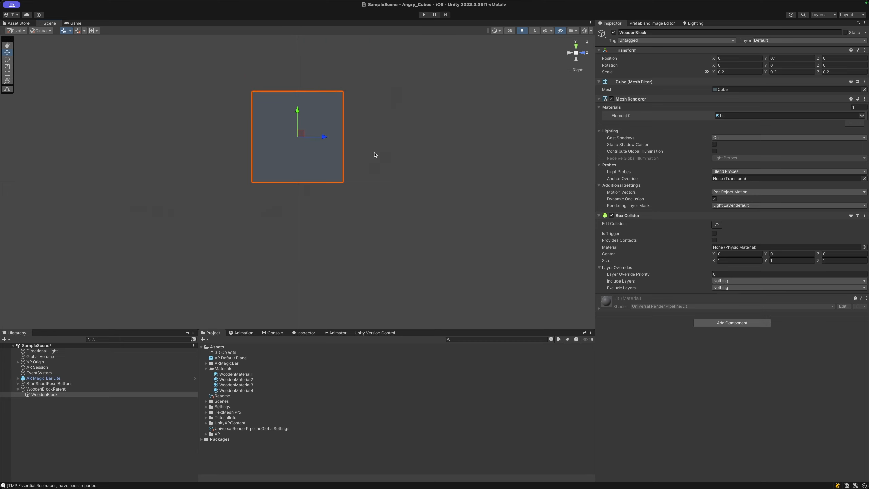
pyautogui.click(571, 71)
pyautogui.keyDown('alt'); pyautogui.moveTo(486, 130); pyautogui.dragTo(396, 157); pyautogui.keyUp('alt')
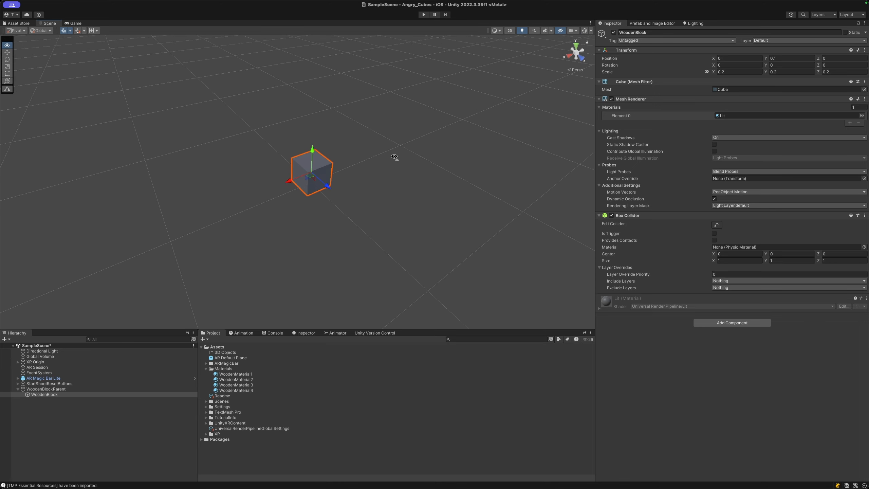
pyautogui.scroll(3, 395, 150)
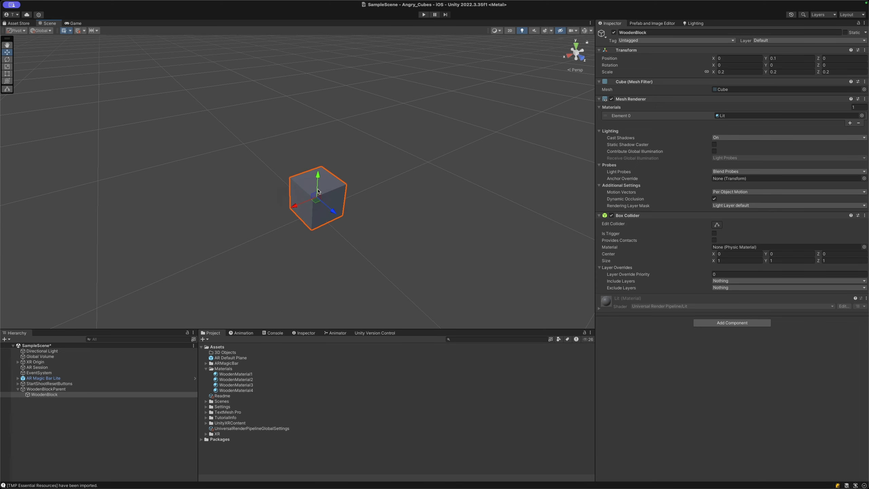
pyautogui.keyDown('alt'); pyautogui.moveTo(195, 245); pyautogui.dragTo(228, 229); pyautogui.keyUp('alt')
pyautogui.moveTo(228, 229); pyautogui.dragTo(228, 230, button='right')
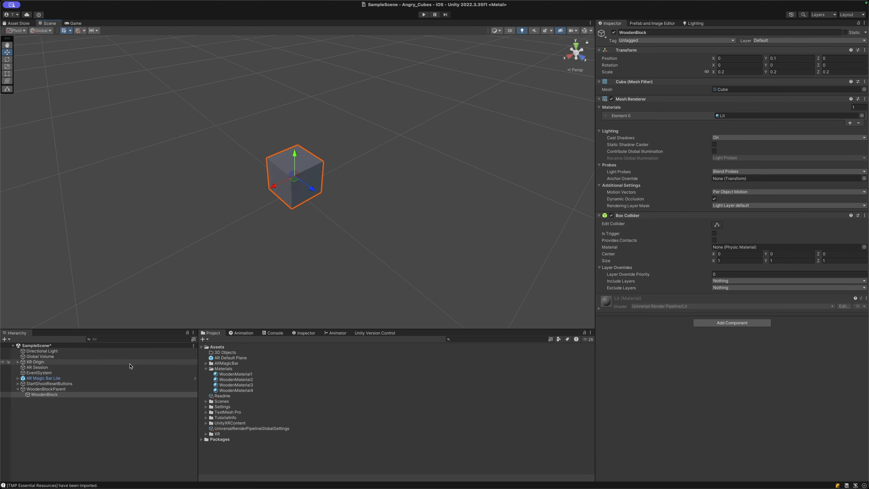
# Step: Apply WoodenMaterial1 to the block and save WoodenBlockParent as a prefab in the 3D Objects folder
pyautogui.moveTo(236, 374); pyautogui.dragTo(296, 182)
pyautogui.scroll(2, 295, 181)
pyautogui.moveTo(46, 389); pyautogui.dragTo(225, 352)
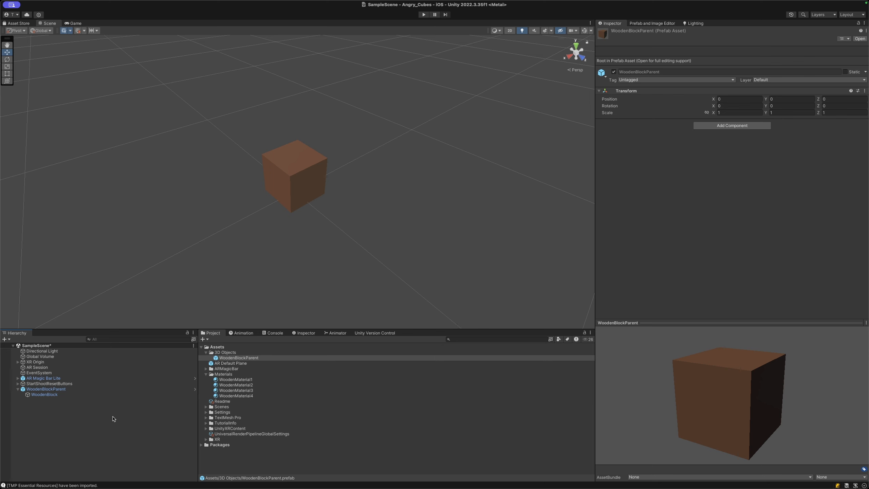
# Step: Delete the WoodenBlockParent instance from SampleScene
pyautogui.click(47, 412)
pyautogui.click(50, 390)
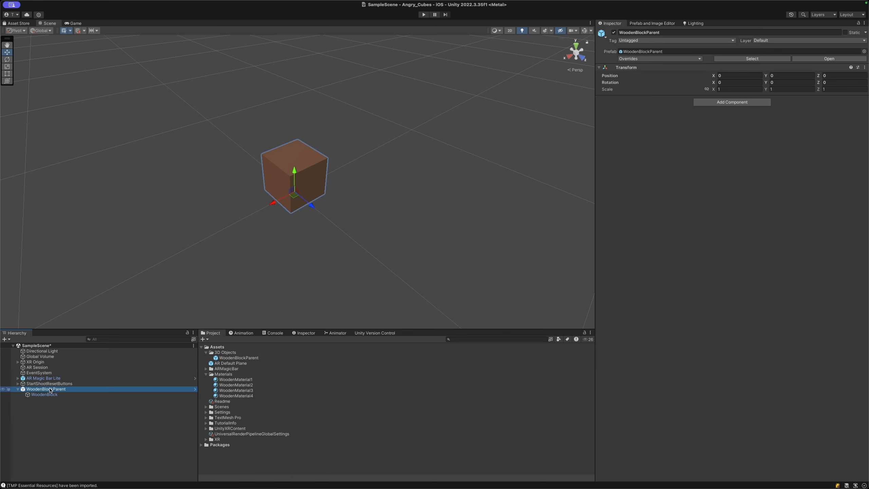
pyautogui.rightClick(51, 390)
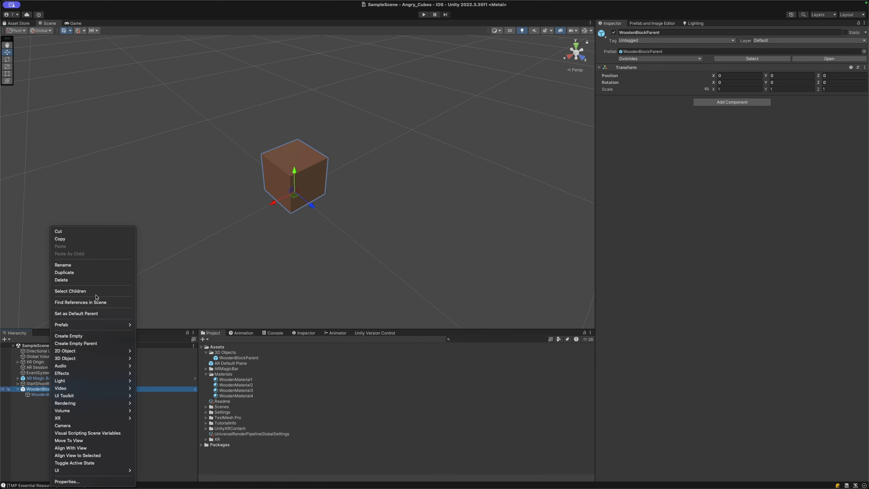
pyautogui.click(69, 281)
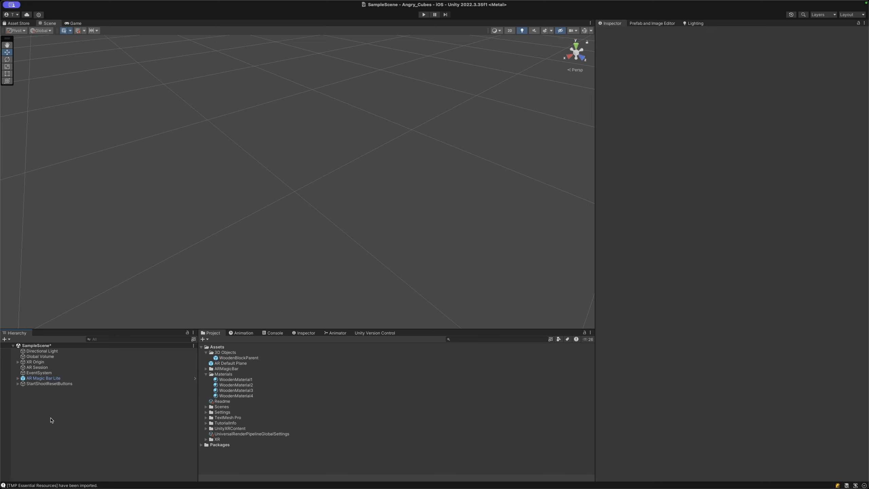
# Step: Create a new 3D cube in SampleScene and set its X and Z scale to 0.1
pyautogui.rightClick(52, 407)
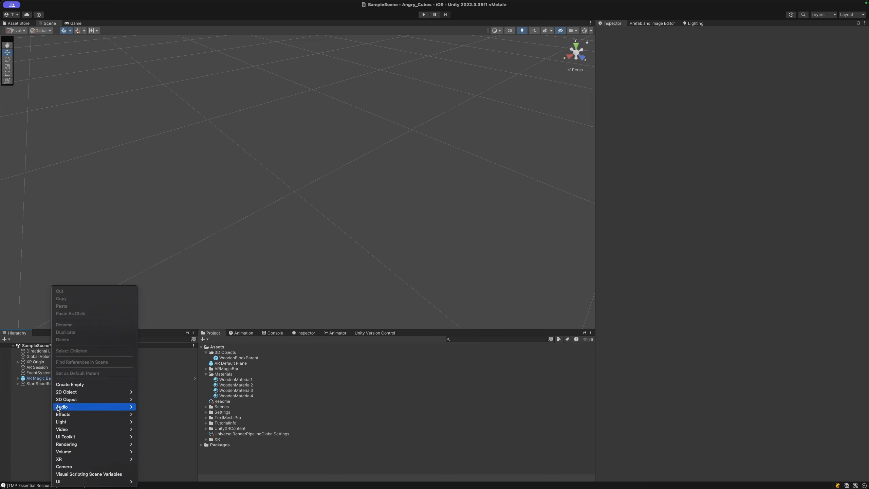
pyautogui.moveTo(77, 403)
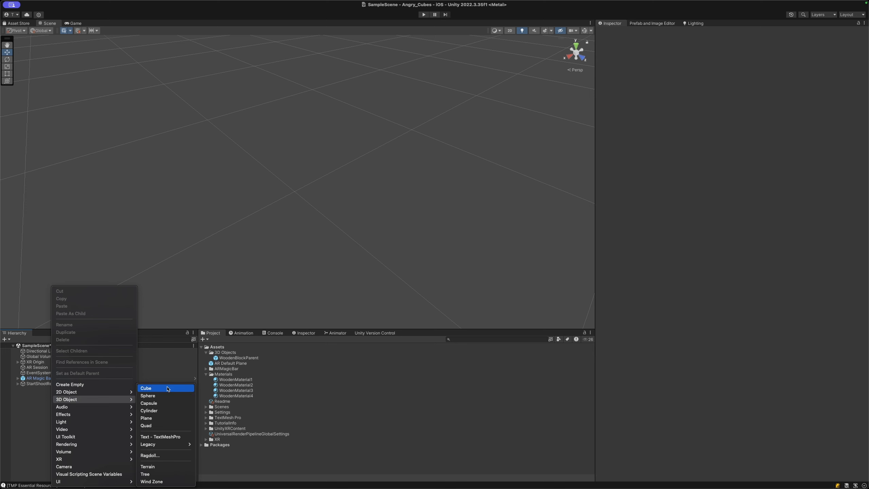
pyautogui.click(167, 390)
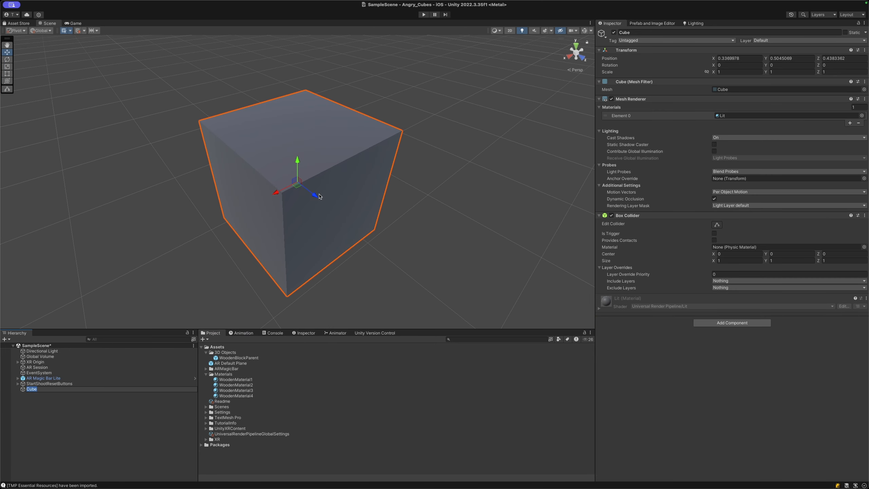
pyautogui.click(741, 72)
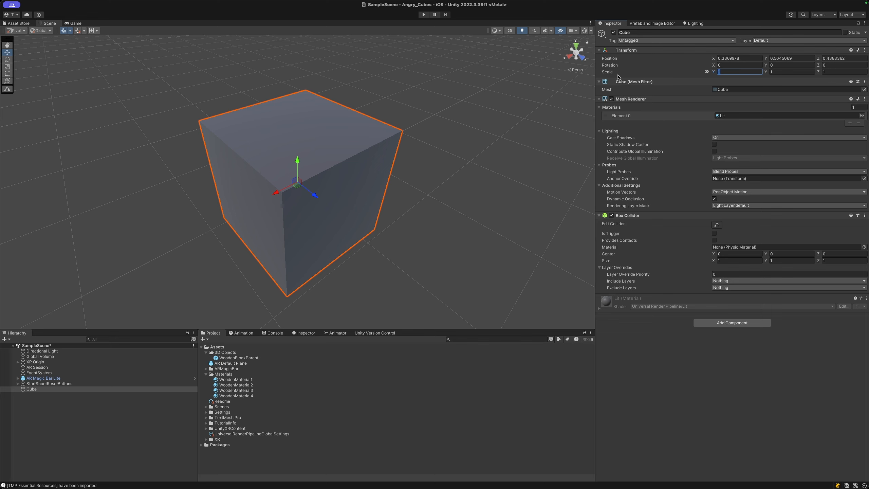
pyautogui.click(707, 72)
pyautogui.write('.2')
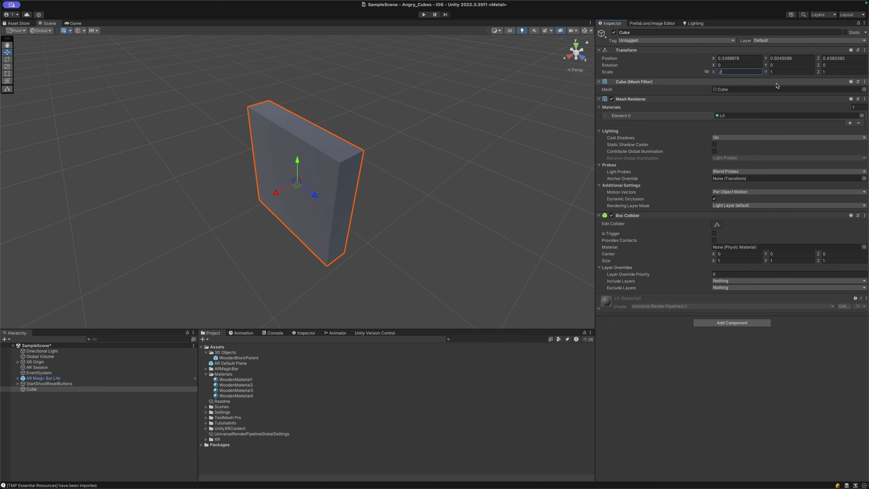
pyautogui.press('BackSpace')
pyautogui.write('1')
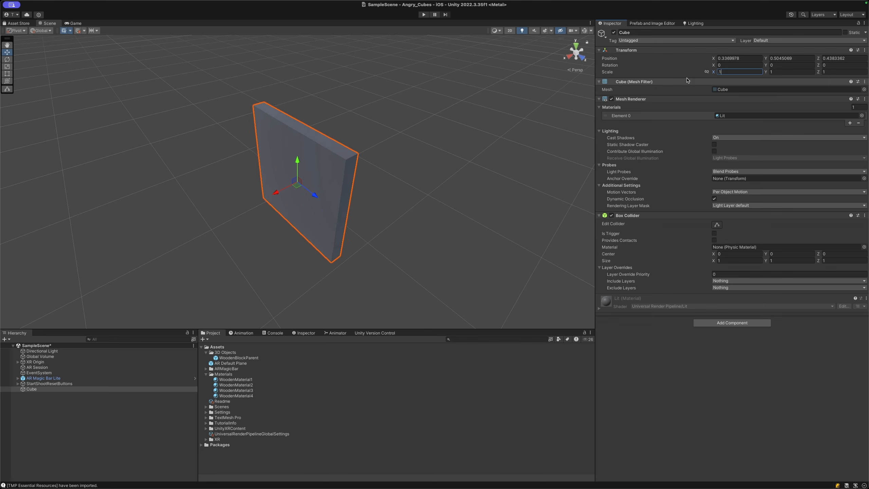
pyautogui.click(839, 73)
pyautogui.write('.1')
pyautogui.press('Return')
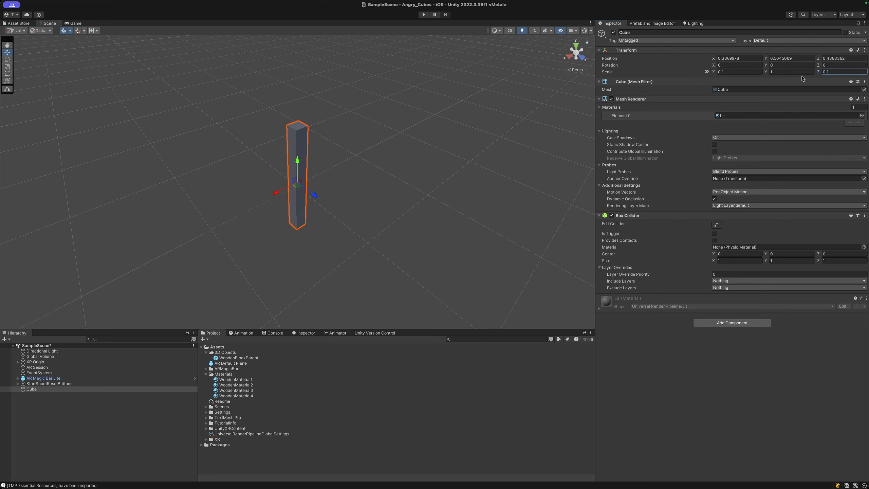
# Step: Set the new cube's position to 0 on the X, Y and Z axes
pyautogui.click(747, 57)
pyautogui.write('0')
pyautogui.press('Tab')
pyautogui.write('0')
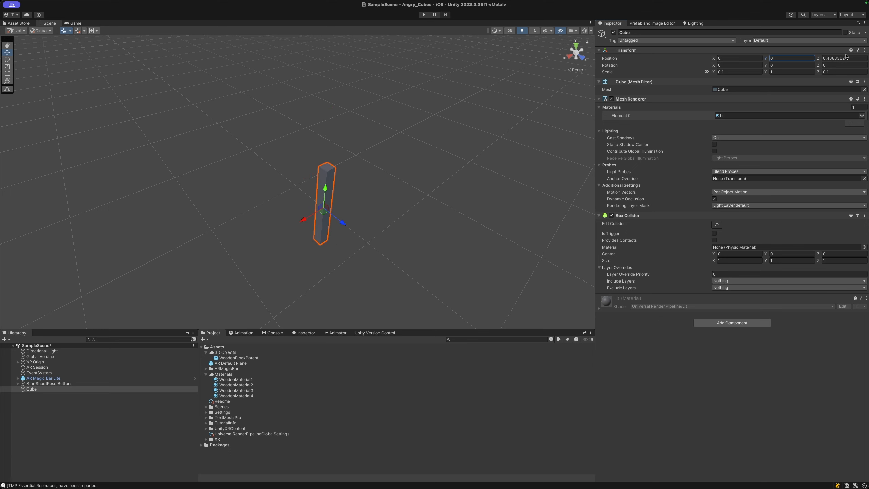
pyautogui.press('Tab')
pyautogui.write('0')
pyautogui.scroll(3, 555, 113)
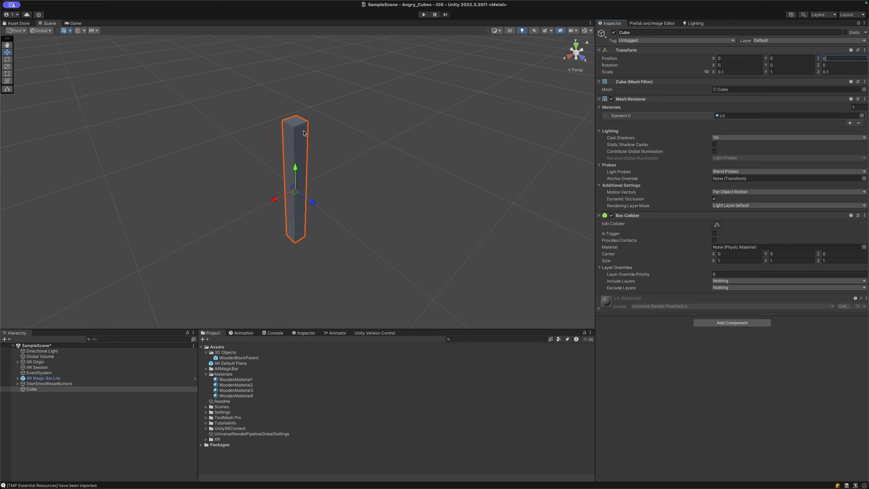
# Step: Set the cube's Y scale to 0.5 and its Y position to 0.25 so it stands on the grid
pyautogui.click(787, 71)
pyautogui.write('0.5')
pyautogui.press('Return')
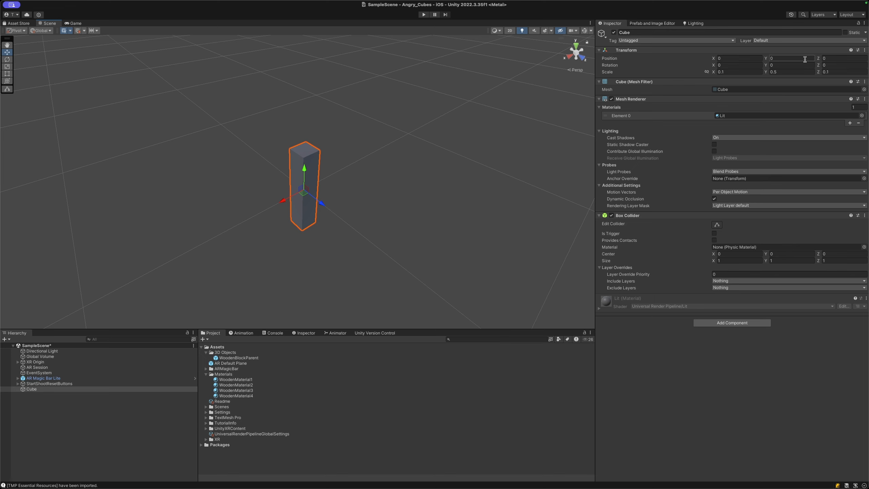
pyautogui.click(805, 59)
pyautogui.write('0.25')
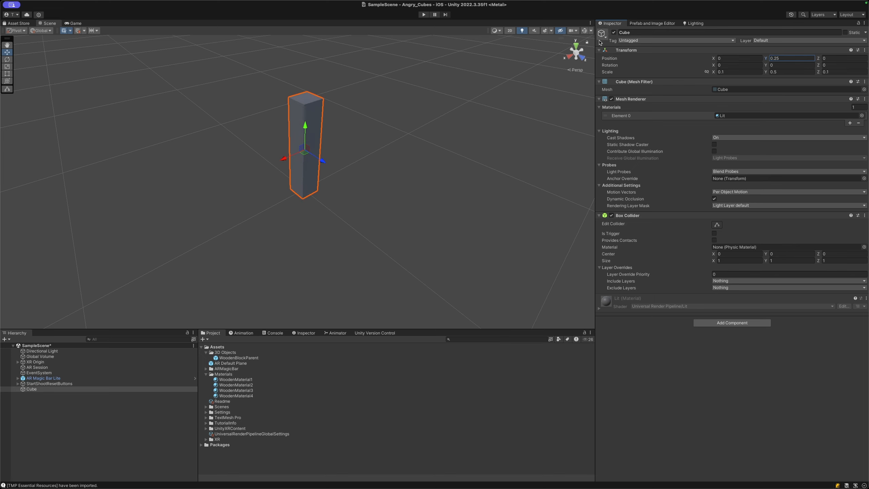
pyautogui.click(570, 56)
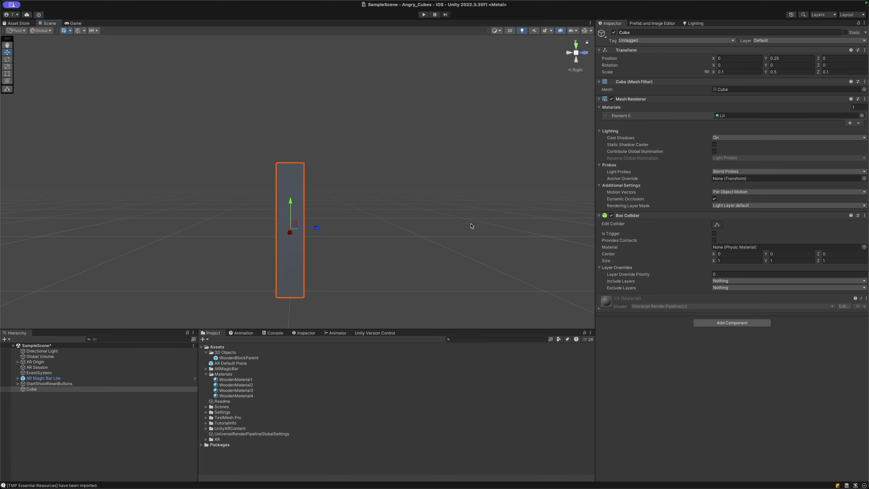
pyautogui.keyDown('alt'); pyautogui.moveTo(439, 153); pyautogui.dragTo(340, 203); pyautogui.keyUp('alt')
pyautogui.press('f')
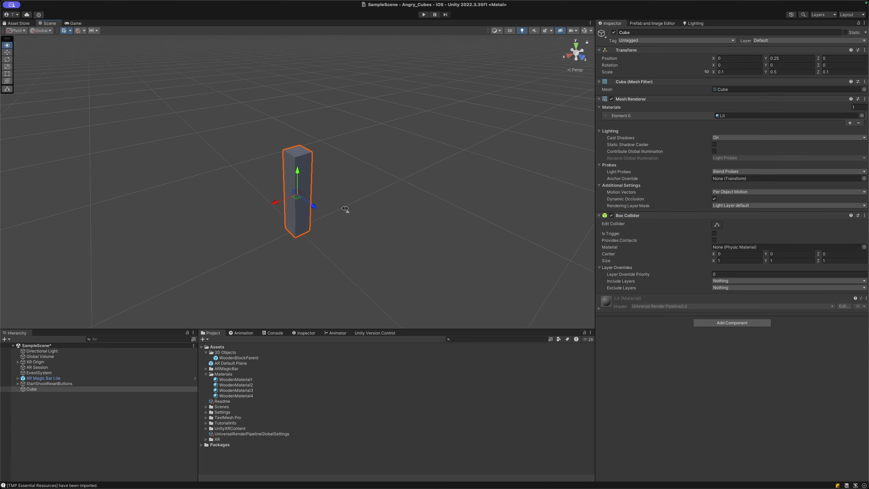
# Step: Rename the cube to WoodenPlank and apply a lighter wooden material from the Materials folder
pyautogui.click(32, 390)
pyautogui.write('WoodenPlank')
pyautogui.press('Return')
pyautogui.moveTo(236, 379); pyautogui.dragTo(298, 192)
# Step: Create an empty object at the root of SampleScene and reset its transform to the origin
pyautogui.click(53, 405)
pyautogui.rightClick(52, 405)
pyautogui.click(33, 406)
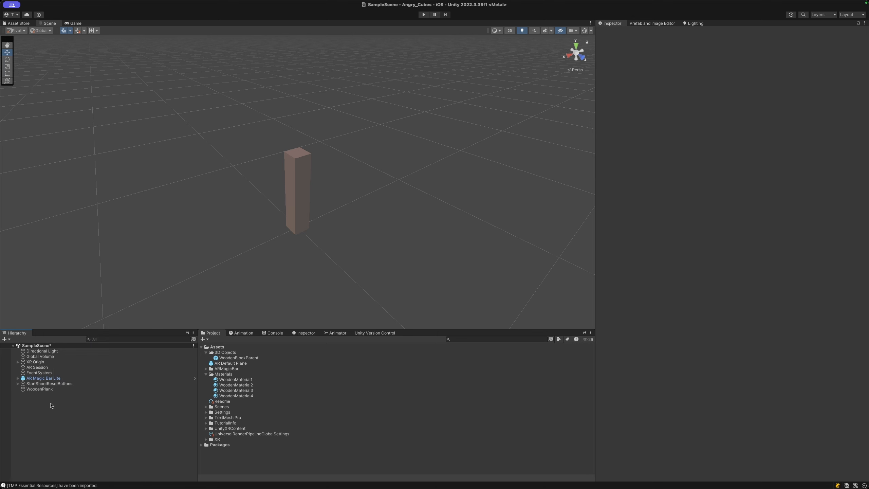
pyautogui.rightClick(54, 405)
pyautogui.click(76, 385)
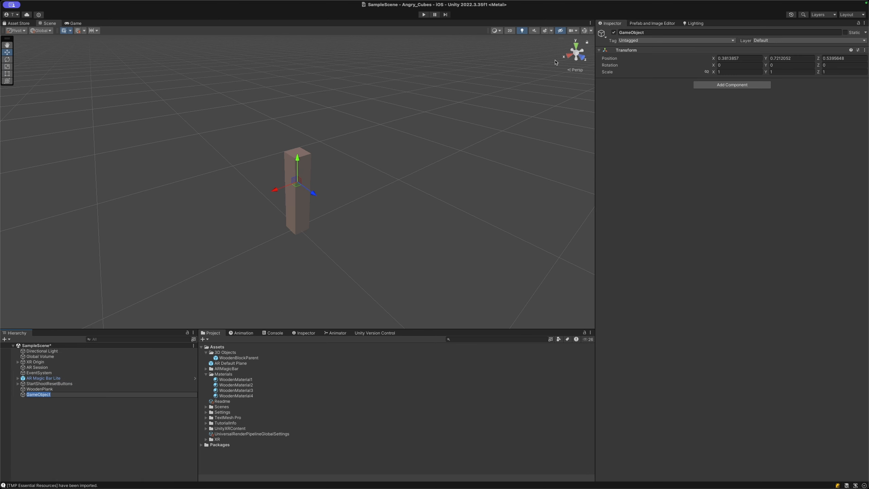
pyautogui.click(865, 50)
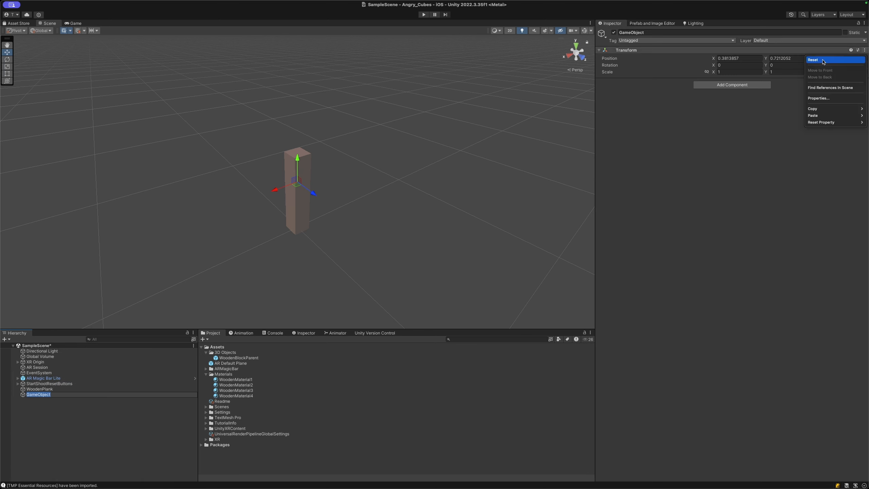
pyautogui.click(823, 59)
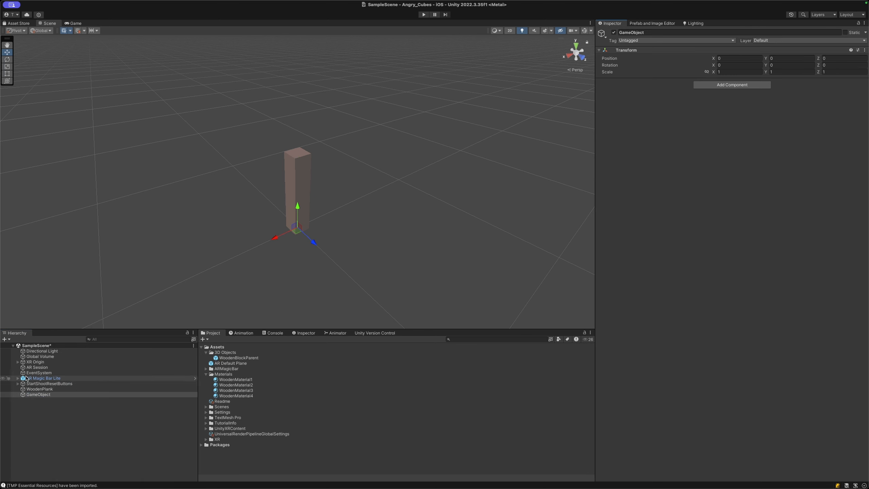
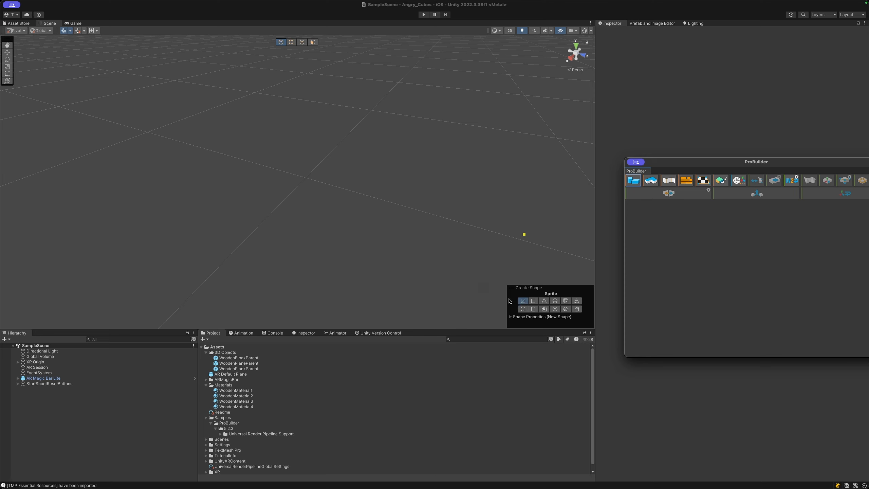
# Step: Draw a six-sided ProBuilder cone on the grid, about 0.32 by 0.28 at the base and 0.2 high
pyautogui.moveTo(542, 288); pyautogui.dragTo(520, 263)
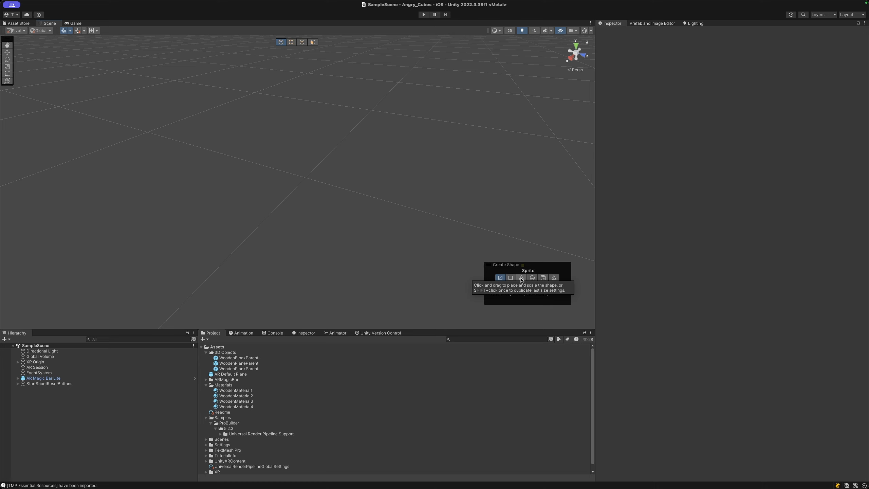
pyautogui.click(521, 279)
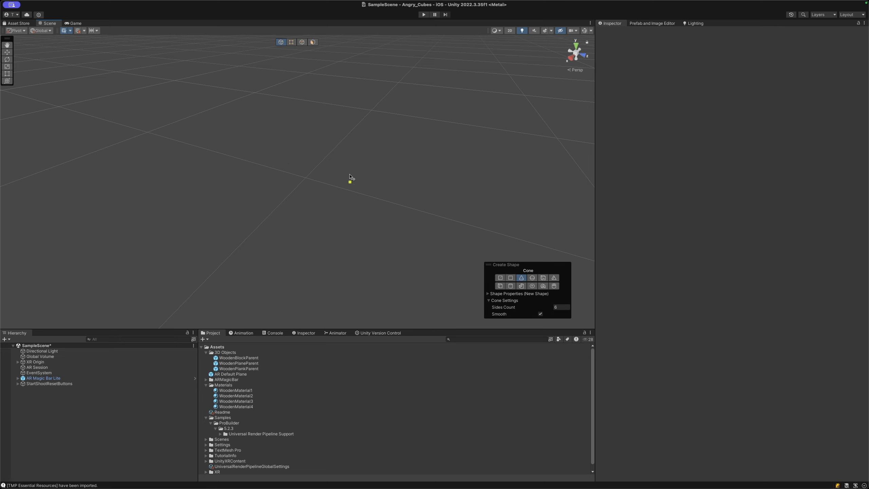
pyautogui.moveTo(295, 155); pyautogui.dragTo(321, 209)
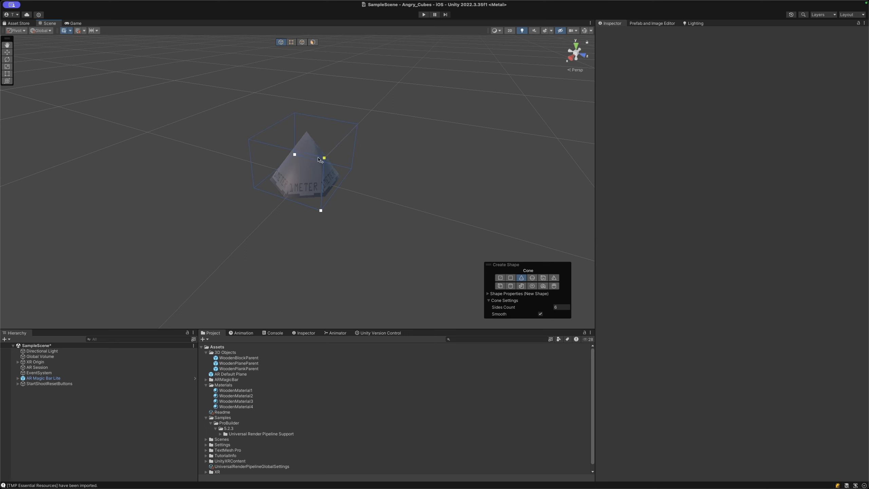
pyautogui.click(321, 160)
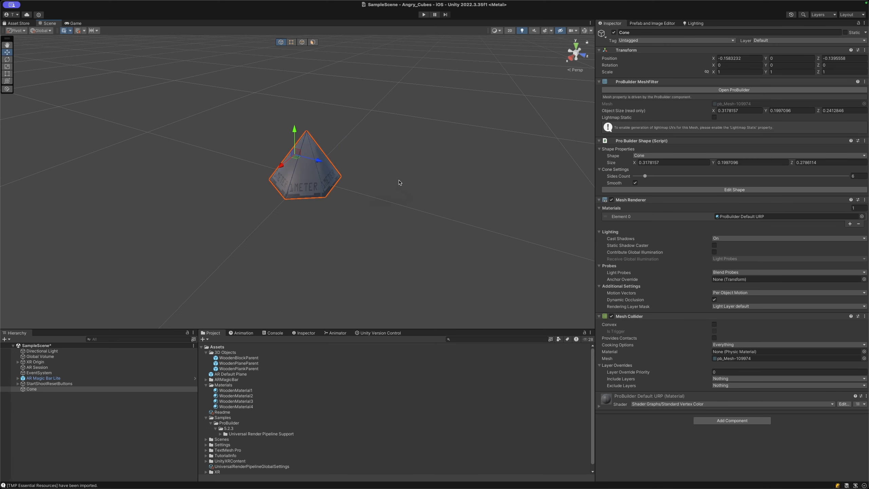
# Step: Set the cone's X and Z positions to 0
pyautogui.moveTo(350, 140); pyautogui.dragTo(339, 169, button='middle')
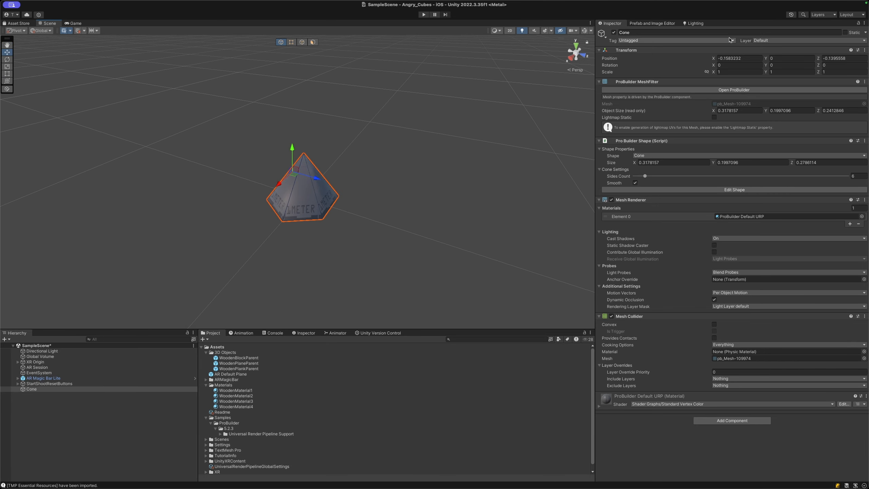
pyautogui.click(752, 56)
pyautogui.write('0')
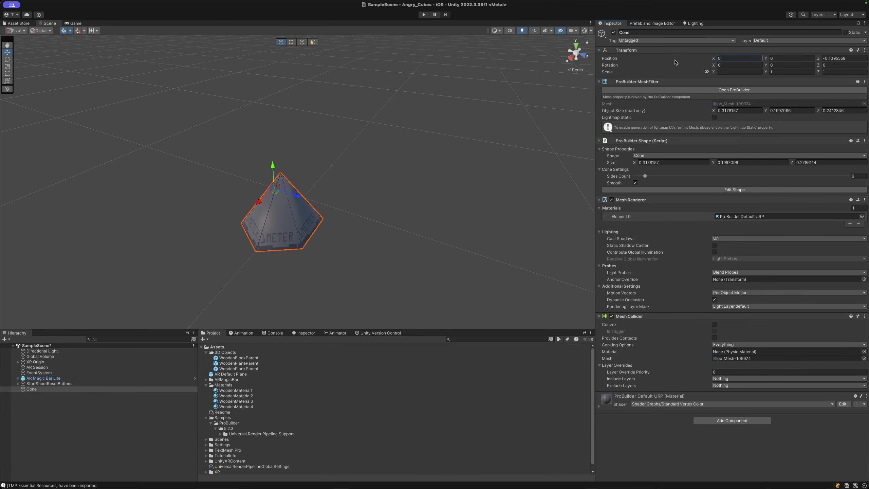
pyautogui.click(845, 58)
pyautogui.write('0')
# Step: Open ProBuilder docked beside the Project window and center the cone's pivot
pyautogui.click(663, 89)
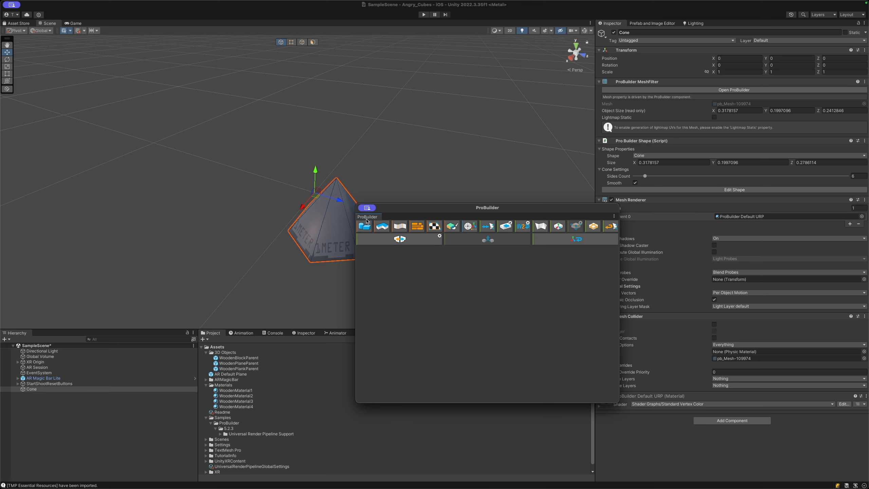
pyautogui.moveTo(366, 204); pyautogui.dragTo(562, 437)
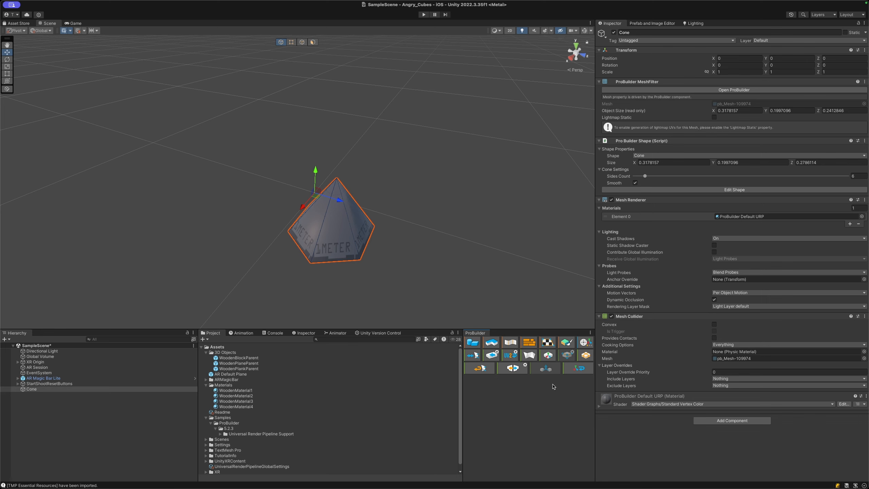
pyautogui.click(549, 355)
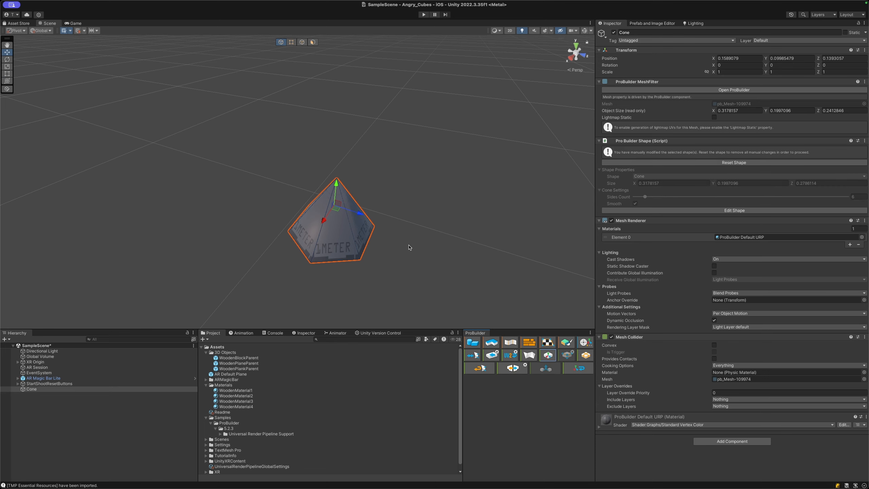
# Step: Set the X and Z positions of the cone with its centered pivot to 0
pyautogui.moveTo(201, 208); pyautogui.dragTo(426, 252, button='middle')
pyautogui.click(749, 61)
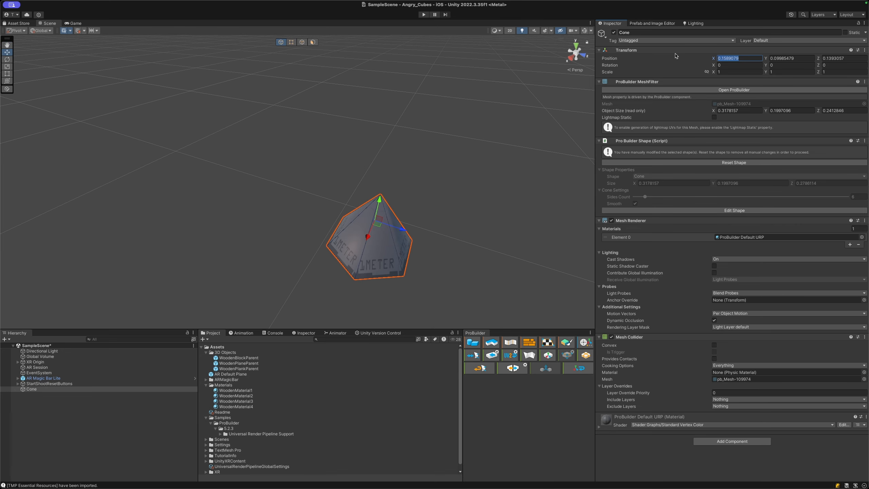
pyautogui.write('0')
pyautogui.click(835, 58)
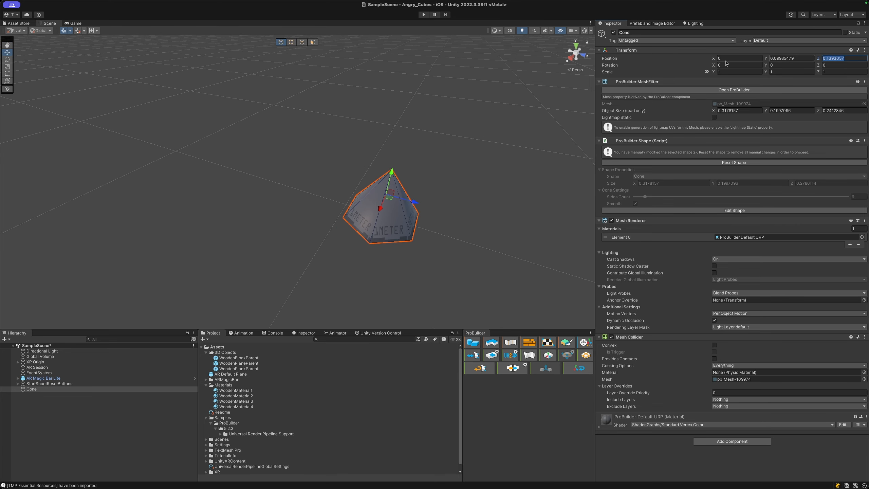
pyautogui.write('0')
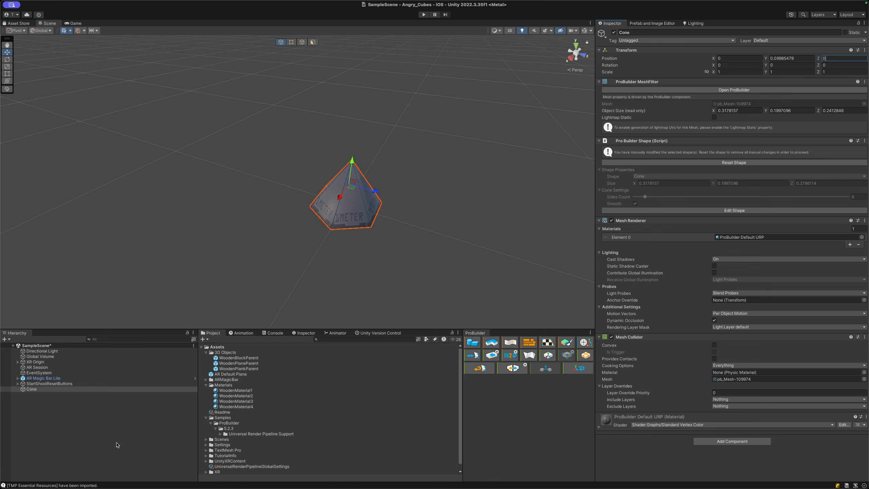
# Step: Rename the cone in the scene to WoodenRoof
pyautogui.click(44, 411)
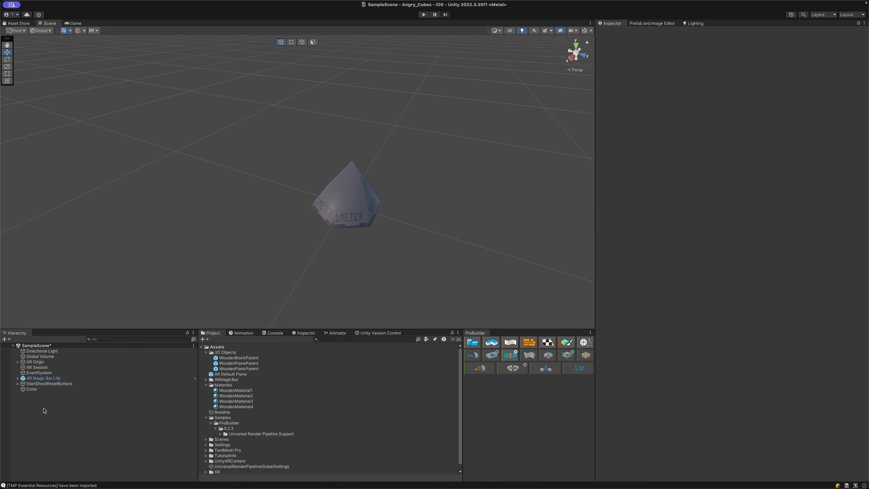
pyautogui.click(35, 390)
pyautogui.click(35, 389)
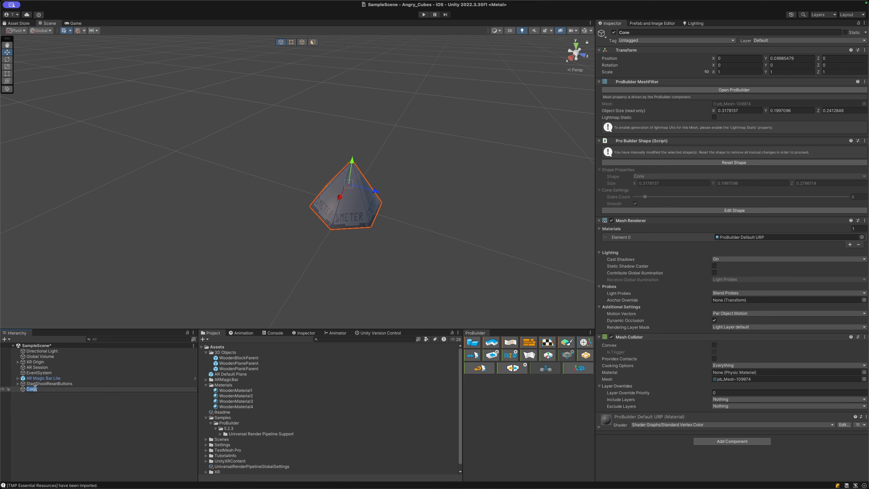
pyautogui.write('WoodenRoof')
pyautogui.press('Return')
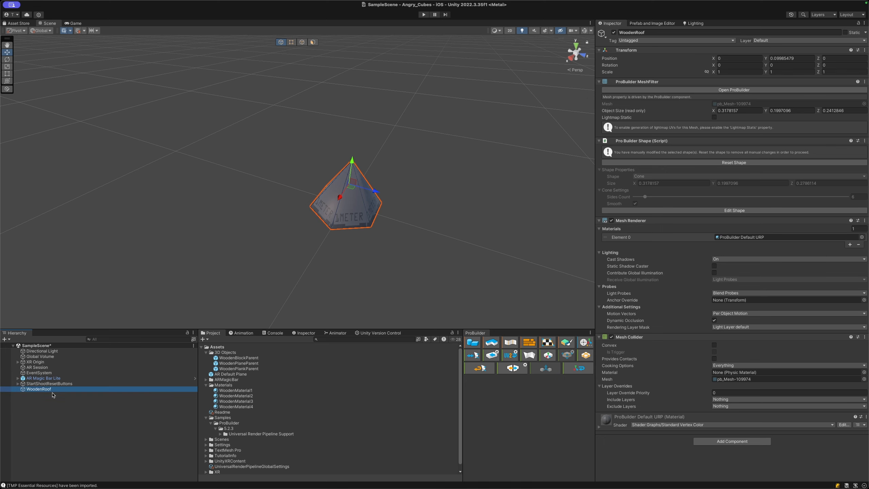
# Step: Create an empty object named WoodenRoofParent at the scene root and reset its transform to the origin
pyautogui.click(53, 398)
pyautogui.rightClick(54, 398)
pyautogui.click(73, 377)
pyautogui.write('WoodenRoofParent')
pyautogui.press('Return')
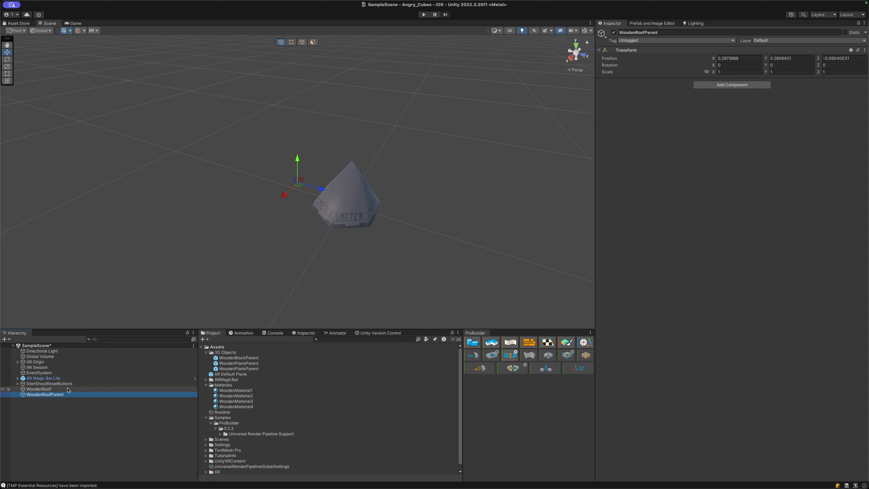
pyautogui.click(39, 390)
pyautogui.click(45, 395)
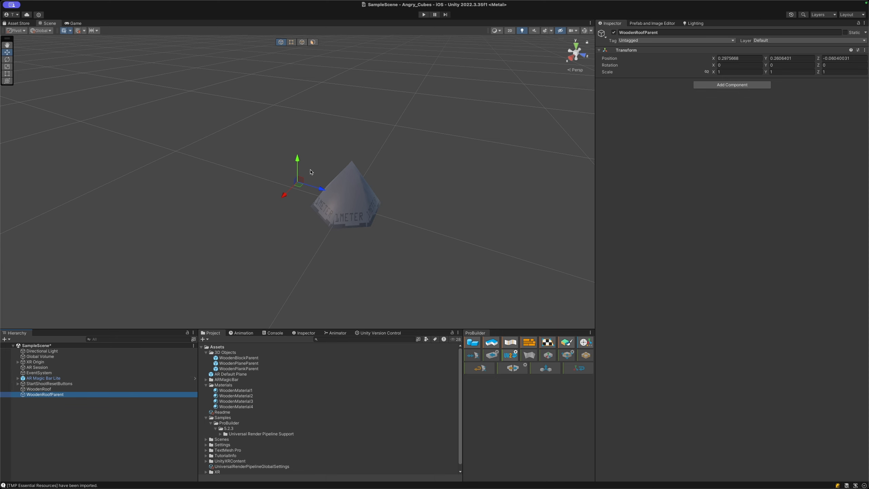
pyautogui.click(865, 50)
pyautogui.click(838, 60)
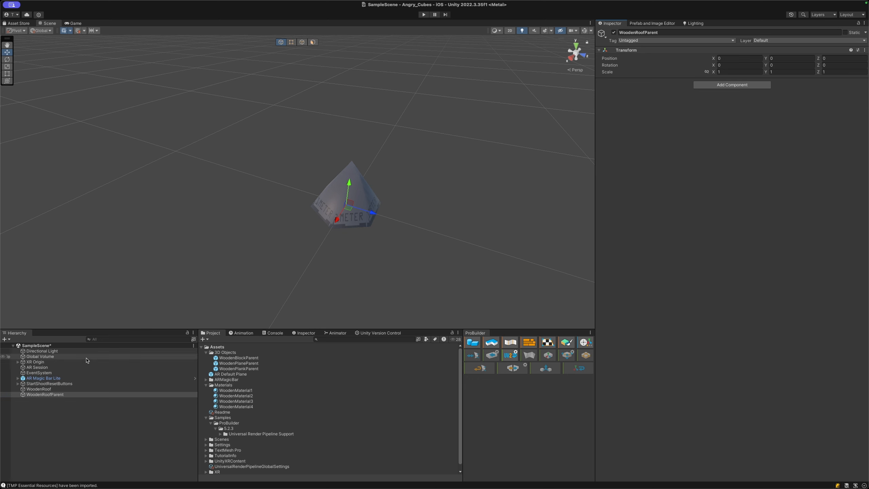
# Step: Nest WoodenRoof under WoodenRoofParent and apply WoodenMaterial4 to the cone
pyautogui.moveTo(37, 389); pyautogui.dragTo(36, 395)
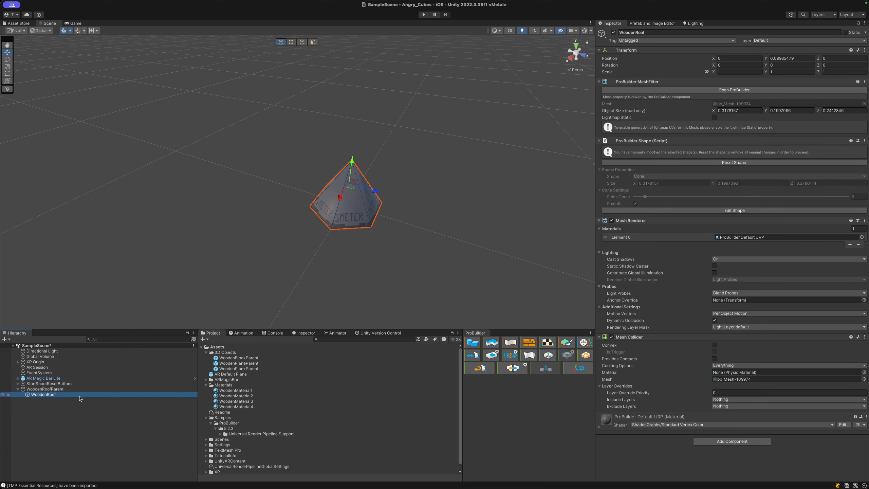
pyautogui.moveTo(249, 407); pyautogui.dragTo(354, 219)
pyautogui.click(383, 259)
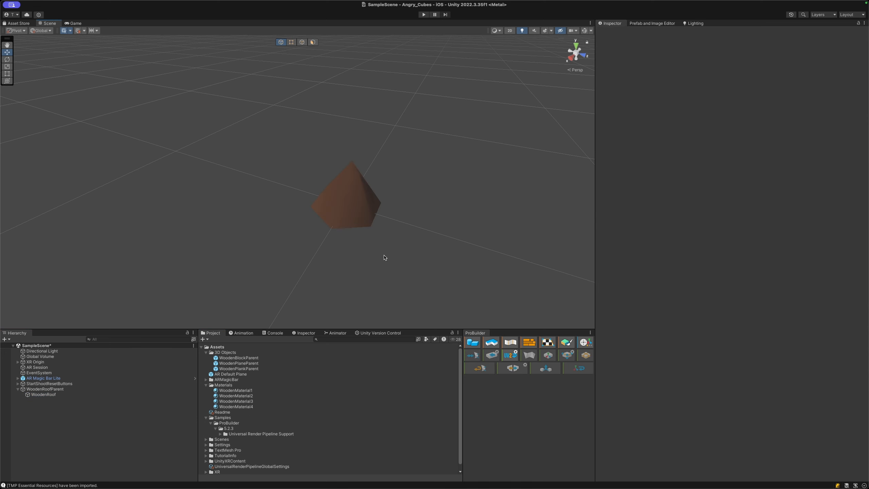
# Step: Make WoodenRoofParent a prefab in the 3D Objects folder and save the scene without its instance
pyautogui.moveTo(373, 280); pyautogui.dragTo(252, 216, button='middle')
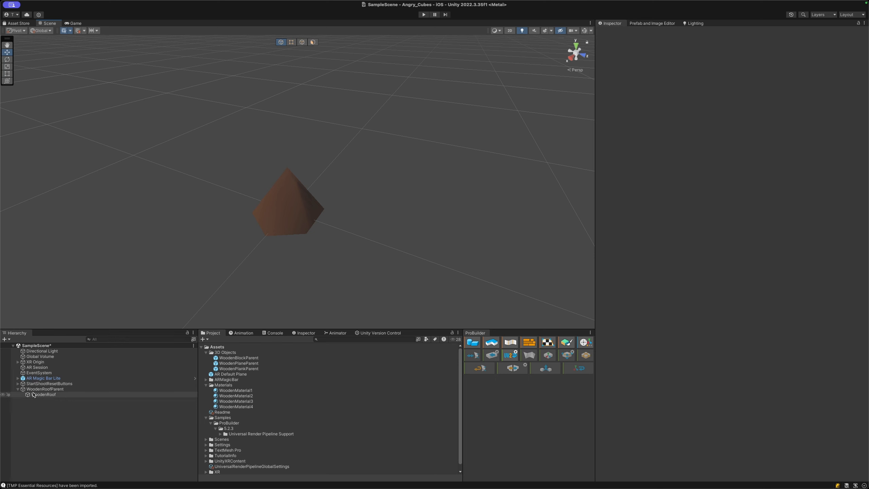
pyautogui.moveTo(43, 389); pyautogui.dragTo(225, 352)
pyautogui.click(45, 389)
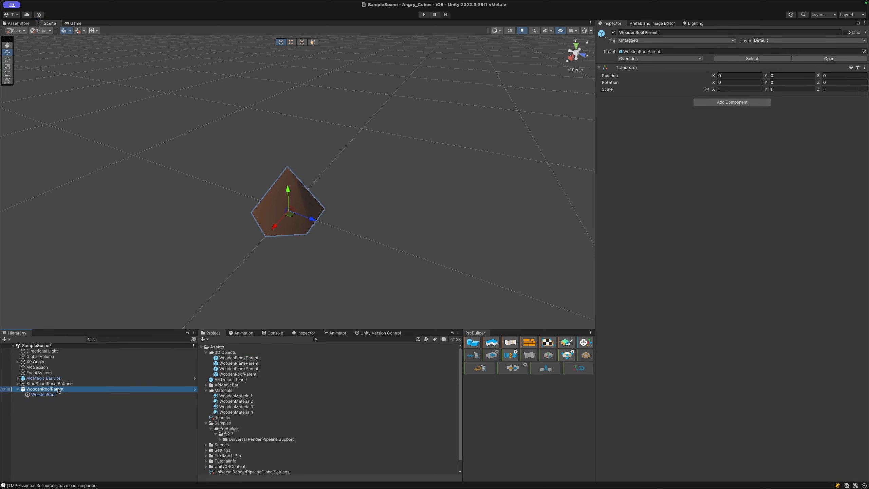
pyautogui.press('Delete')
pyautogui.press('super+s')
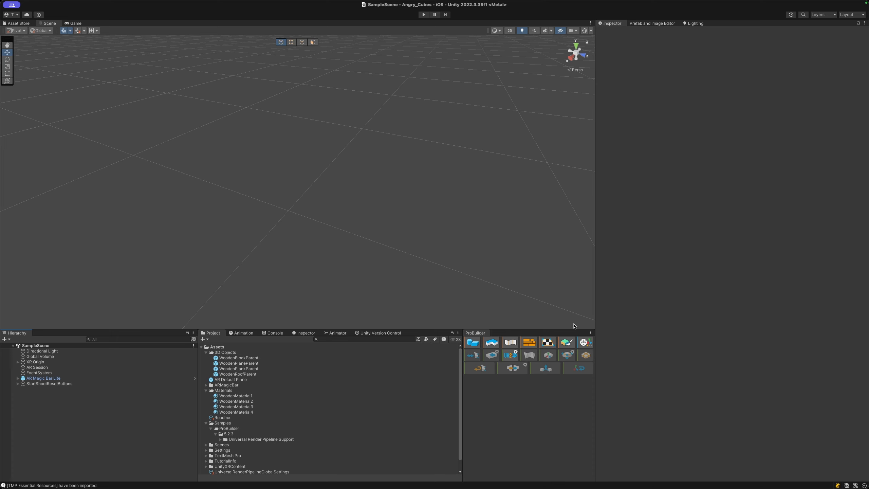
# Step: Close the docked ProBuilder window
pyautogui.click(589, 330)
pyautogui.click(590, 332)
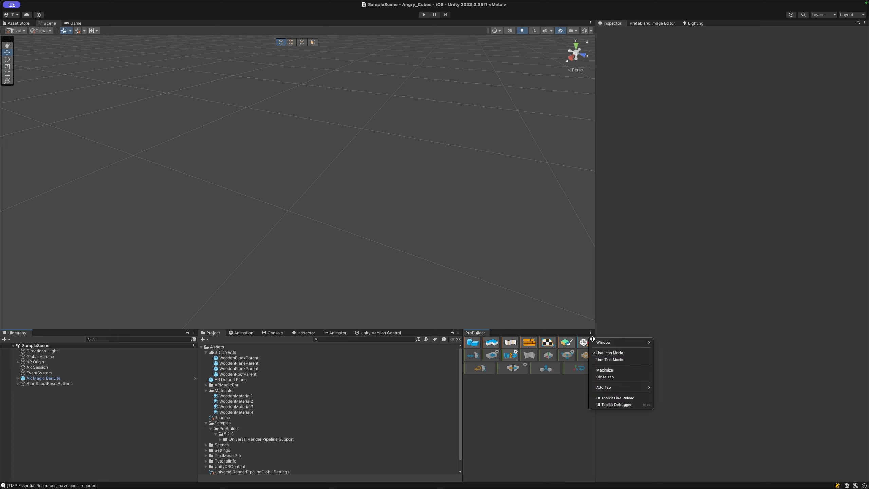
pyautogui.click(615, 377)
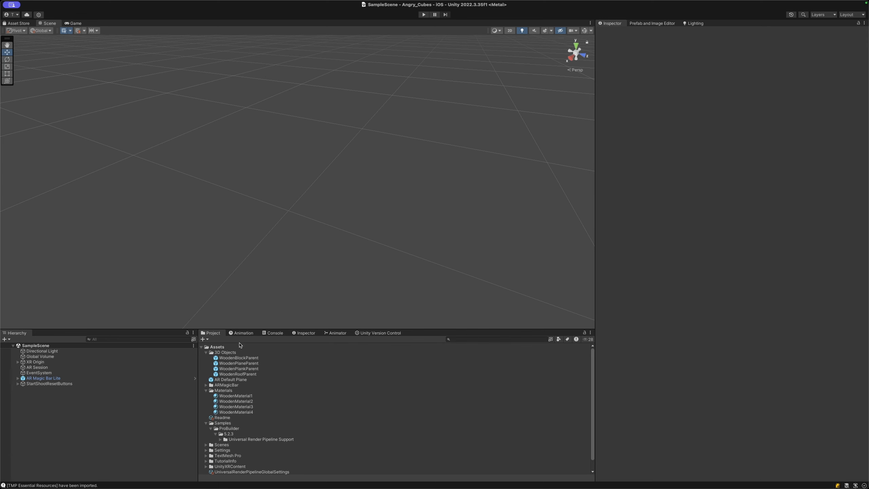
# Step: Examine the block, plane, plank and roof prefabs and their child objects in prefab mode, and return to the scene
pyautogui.click(241, 359)
pyautogui.doubleClick(241, 358)
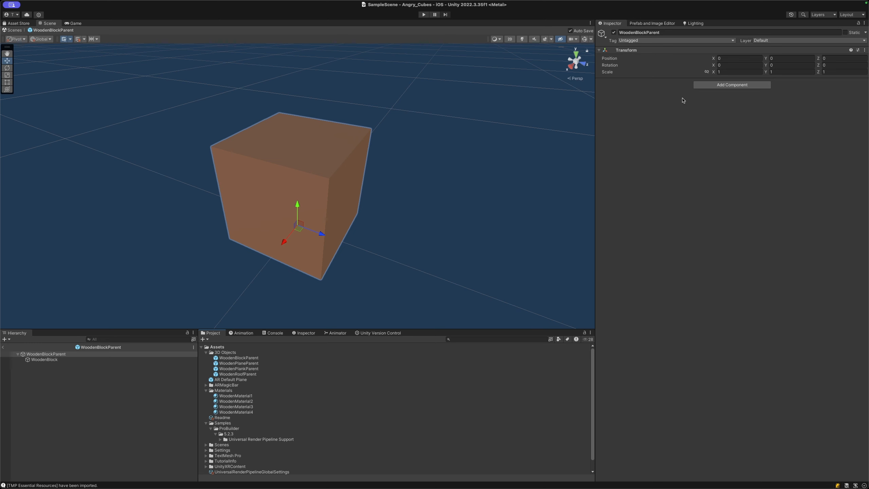
pyautogui.click(46, 360)
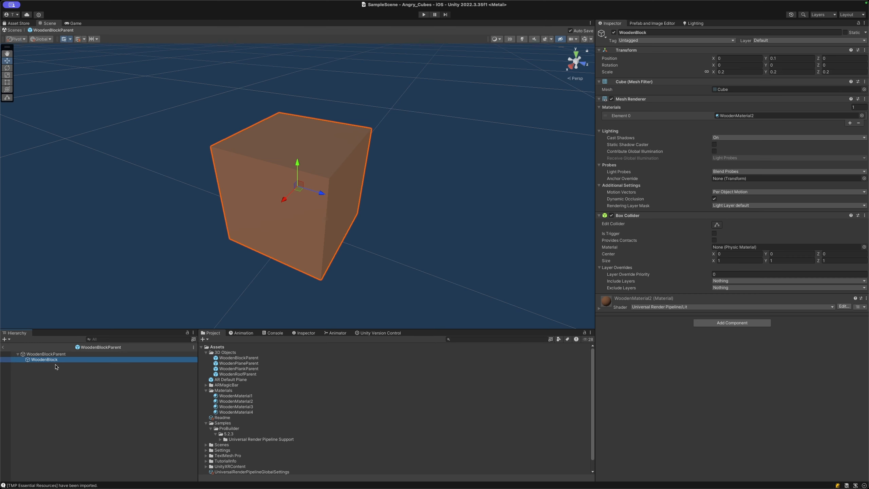
pyautogui.doubleClick(237, 364)
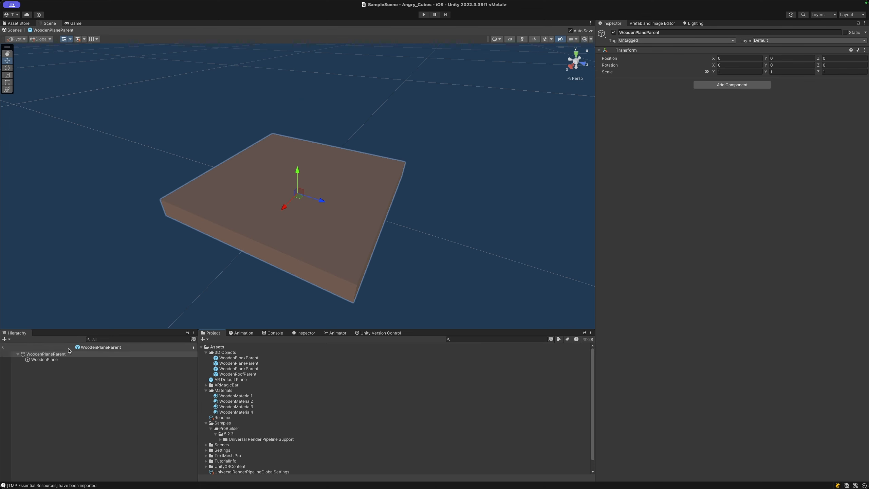
pyautogui.click(44, 360)
pyautogui.click(227, 370)
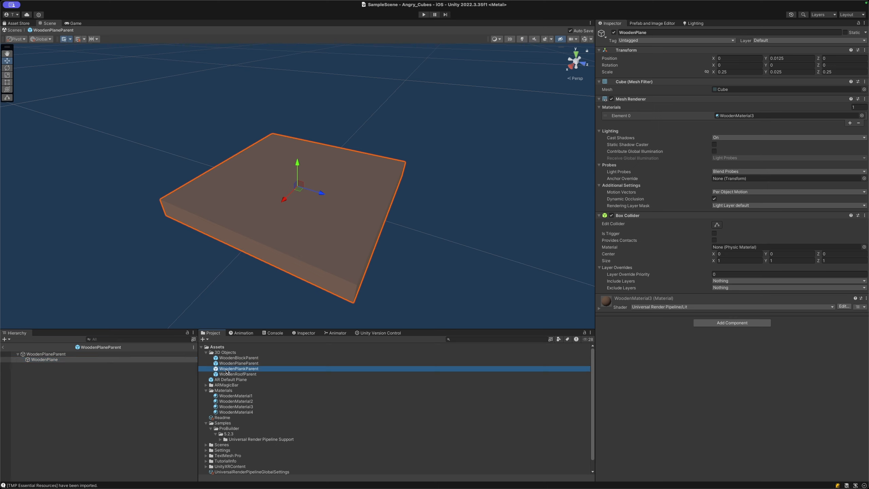
pyautogui.doubleClick(227, 370)
pyautogui.click(94, 361)
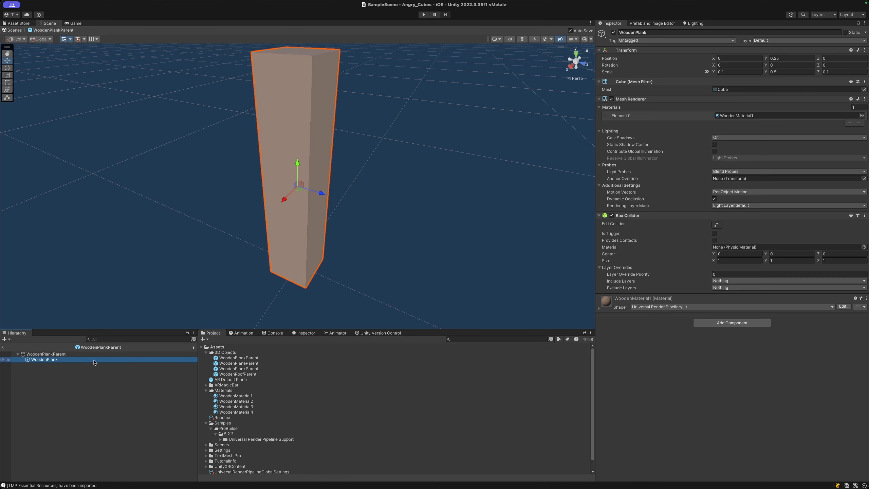
pyautogui.doubleClick(232, 374)
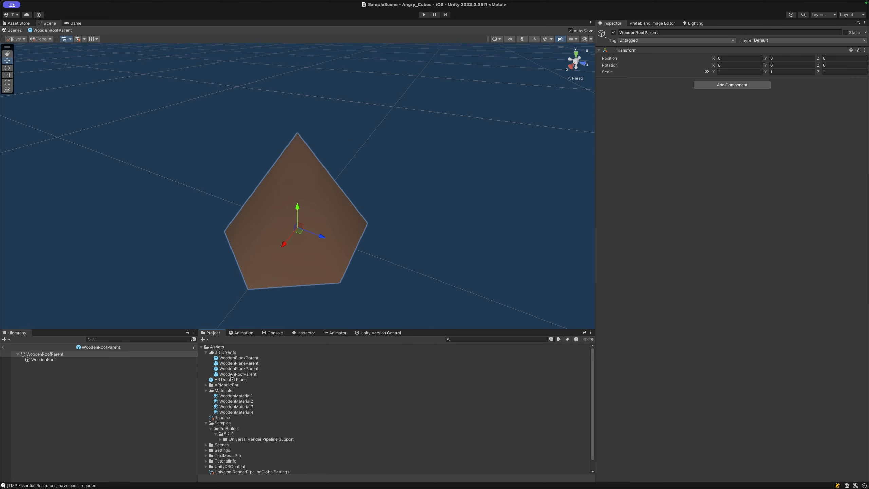
pyautogui.click(62, 359)
pyautogui.click(62, 355)
pyautogui.click(3, 347)
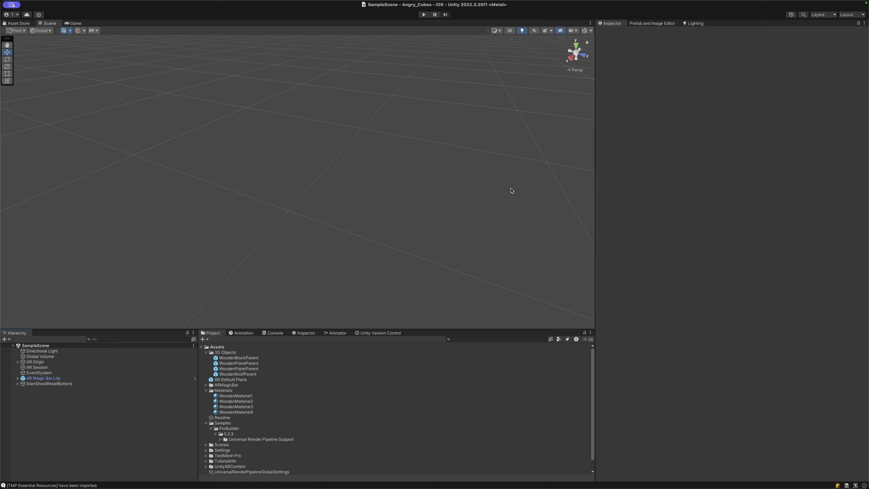
# Step: Show the WoodenBlockParent prefab's preview and enlarge it to about half the Inspector's height
pyautogui.click(242, 359)
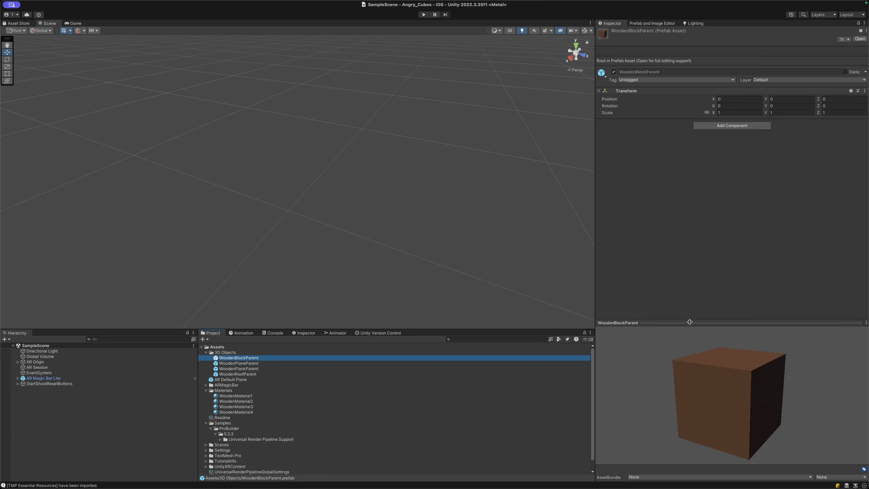
pyautogui.moveTo(690, 323); pyautogui.dragTo(674, 225)
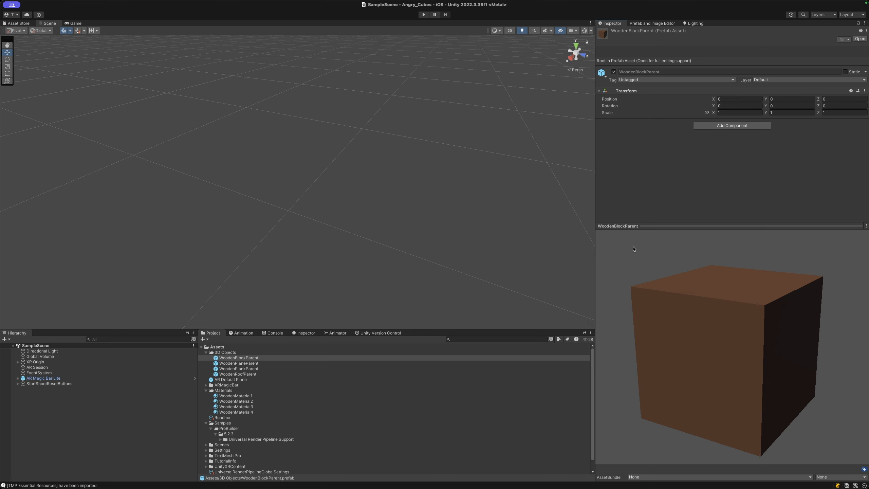
# Step: Capture a screenshot of the WoodenBlockParent preview, add it to the 3D Objects folder and name it WoodenBlockIcon
pyautogui.press('super+shift+4')
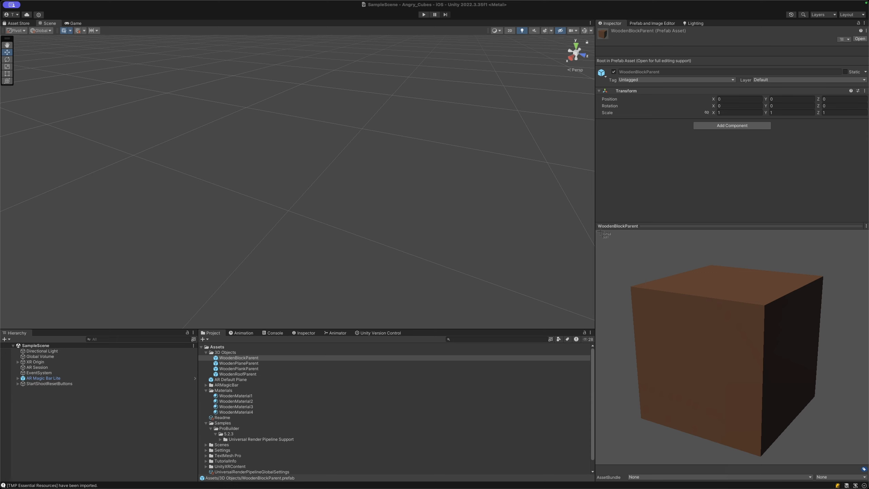
pyautogui.moveTo(596, 231); pyautogui.dragTo(866, 462)
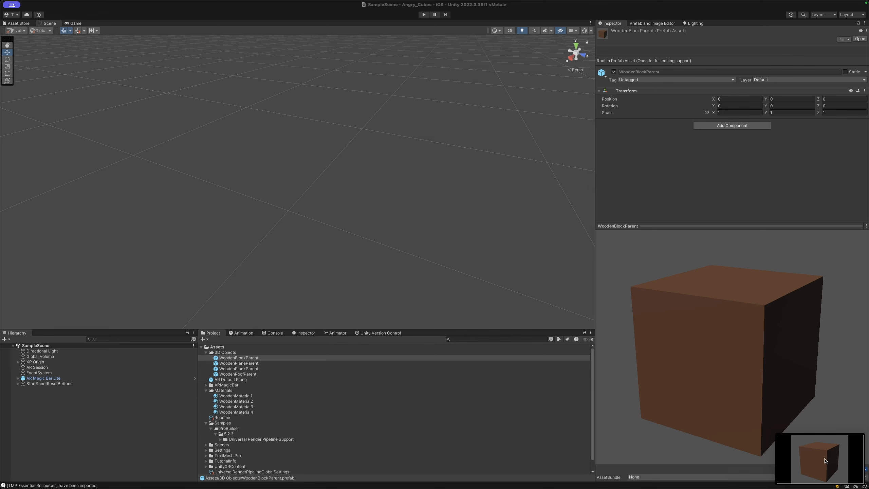
pyautogui.moveTo(779, 459); pyautogui.dragTo(236, 360)
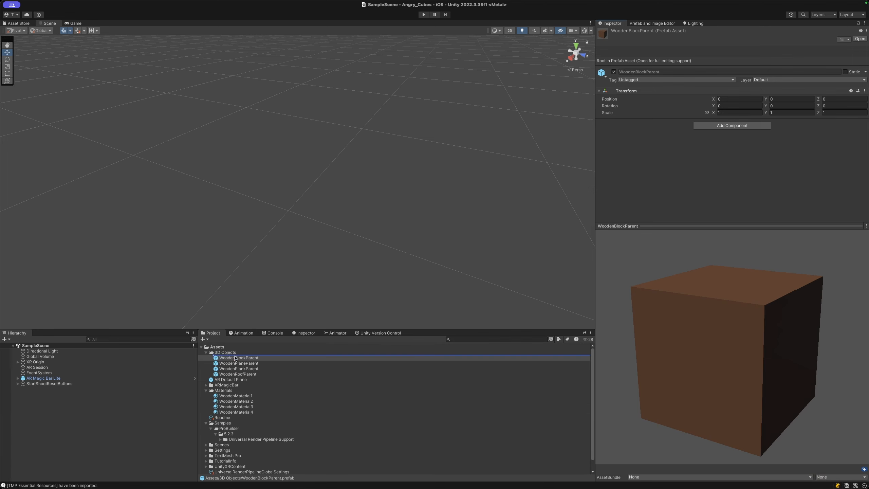
pyautogui.click(237, 358)
pyautogui.press('Return')
pyautogui.write('WoodenBlockIcon')
pyautogui.press('Return')
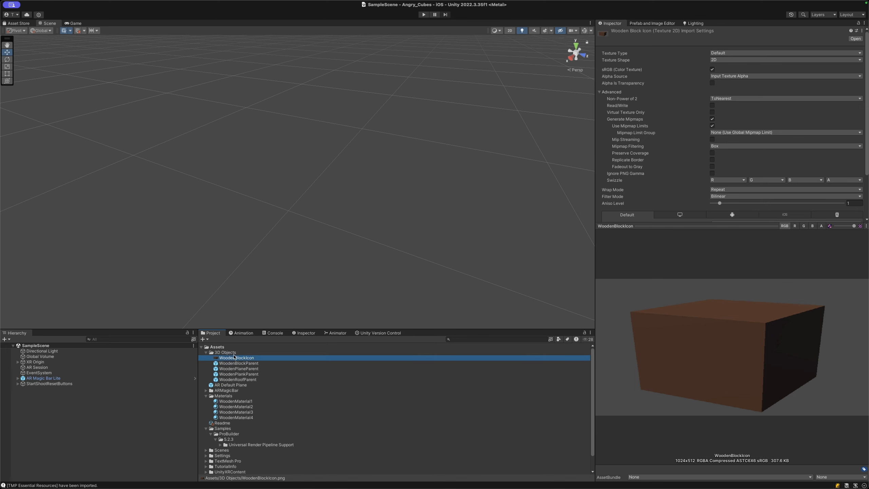
# Step: Set WoodenBlockIcon's texture type to Sprite (2D and UI) and apply the import settings
pyautogui.click(726, 54)
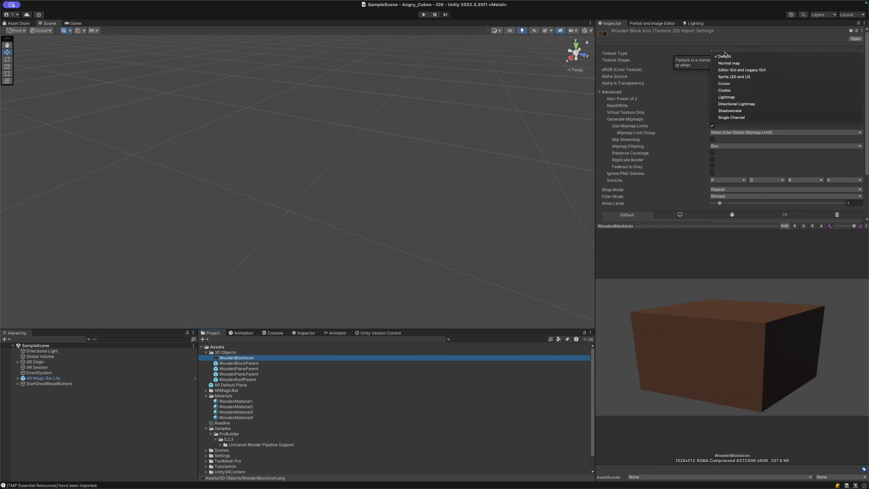
pyautogui.click(727, 77)
pyautogui.scroll(-2, 683, 93)
pyautogui.click(856, 207)
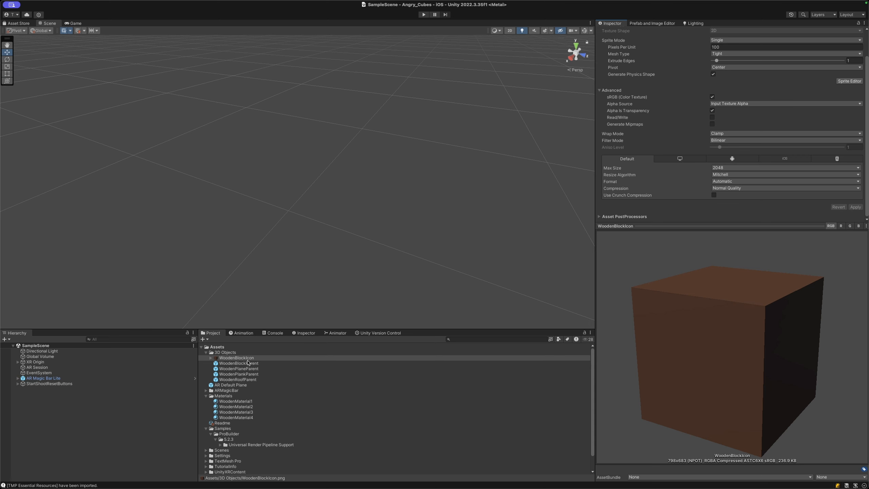
# Step: Capture a screenshot of the WoodenPlaneParent prefab's preview and add it to the 3D Objects folder
pyautogui.click(254, 369)
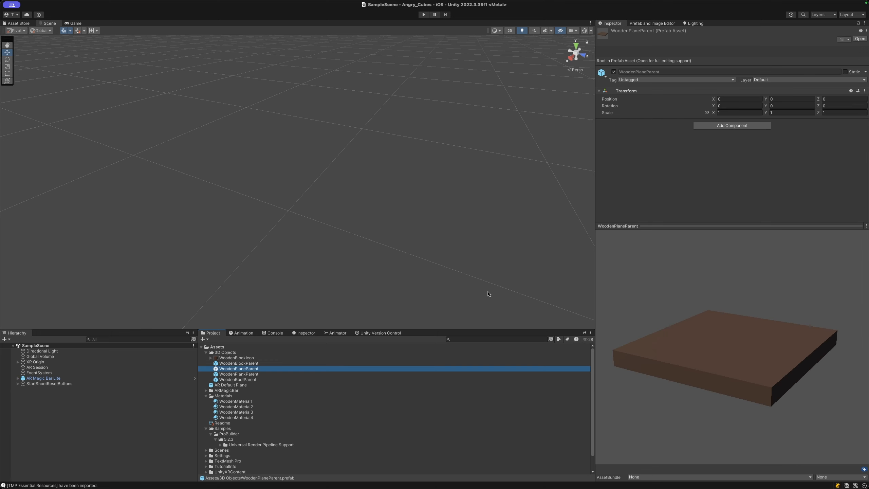
pyautogui.press('super+shift+4')
pyautogui.moveTo(596, 231); pyautogui.dragTo(249, 359)
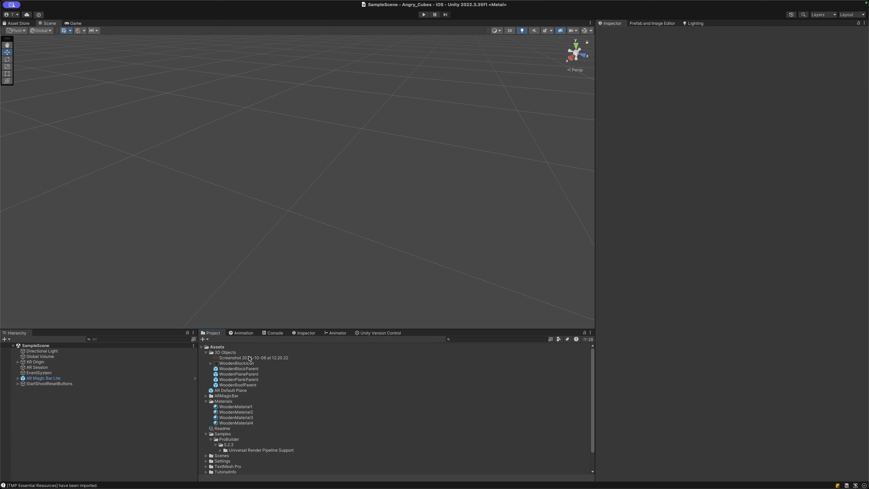
# Step: Apply the Sprite (2D and UI) texture type to the new plane screenshot and rename it WoodenPlaneIcon
pyautogui.click(721, 53)
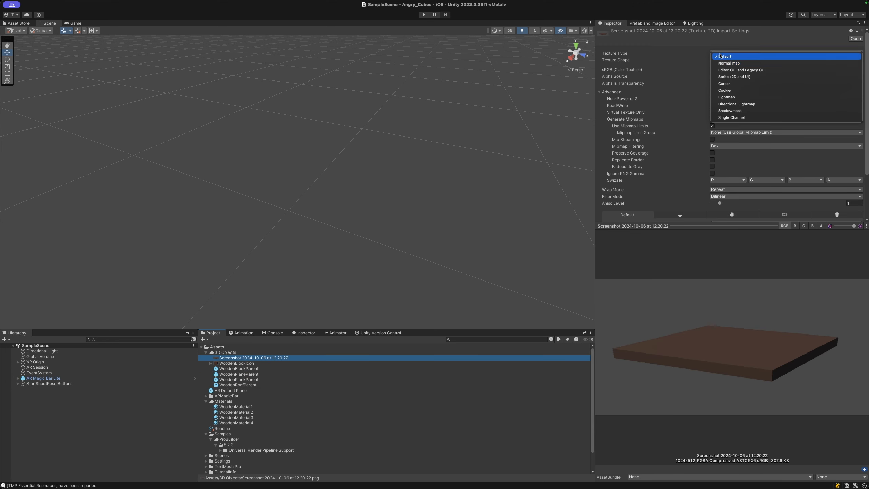
pyautogui.click(727, 77)
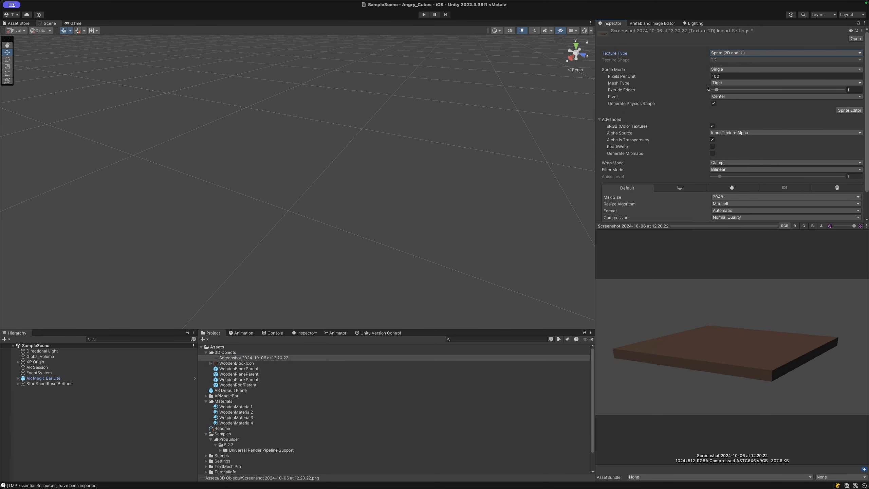
pyautogui.scroll(-2, 726, 165)
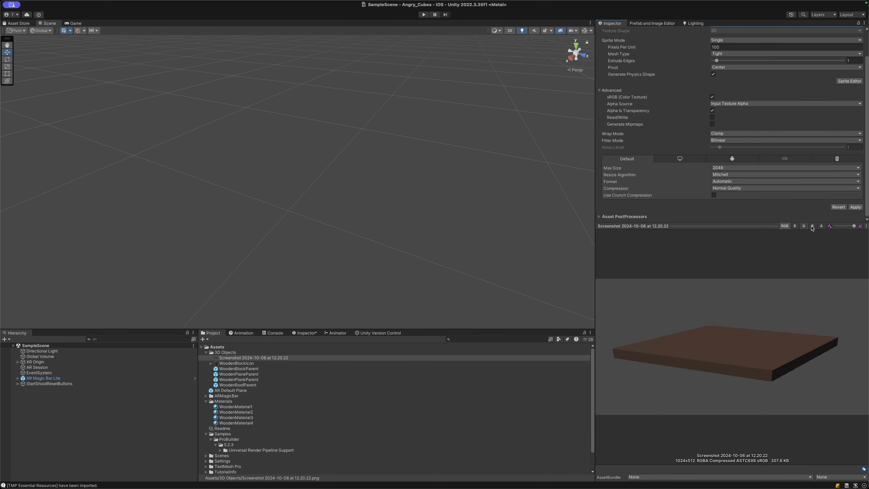
pyautogui.click(856, 207)
pyautogui.click(283, 358)
pyautogui.write('WoodenPlane')
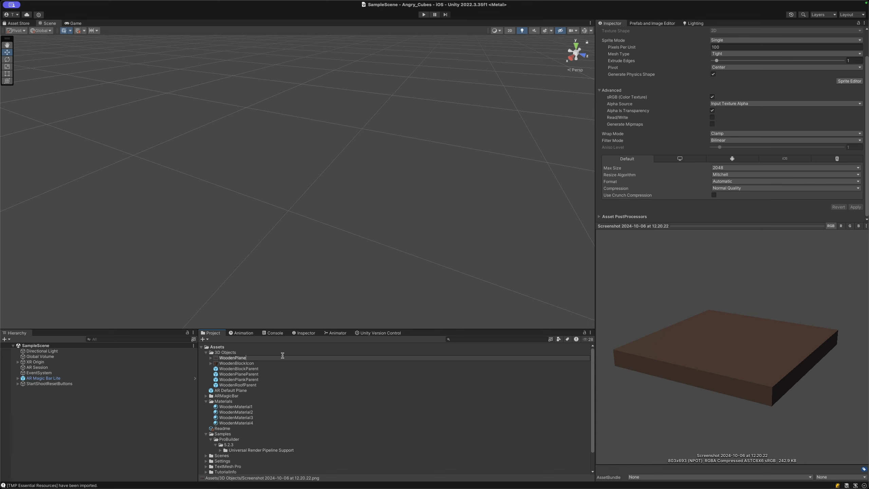
pyautogui.write('Icon')
pyautogui.press('Return')
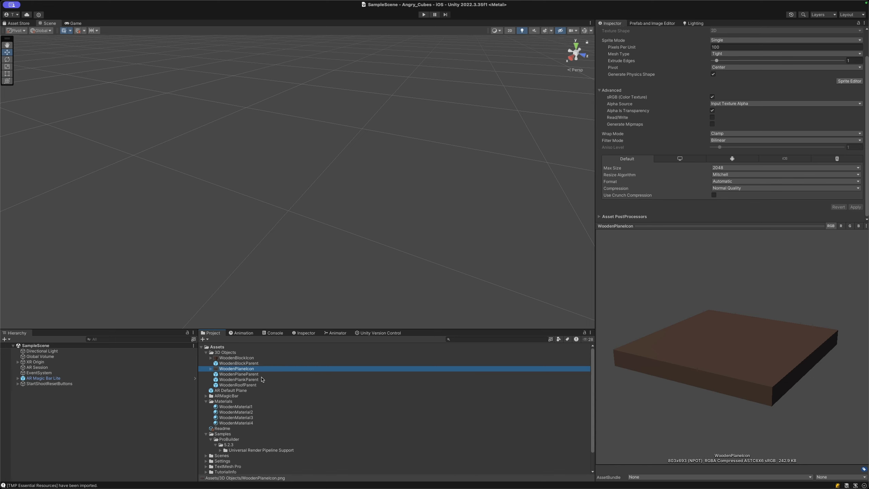
# Step: Capture a screenshot of the WoodenPlankParent preview, add it to the 3D Objects folder and name it WoodenPlankIcon
pyautogui.click(247, 380)
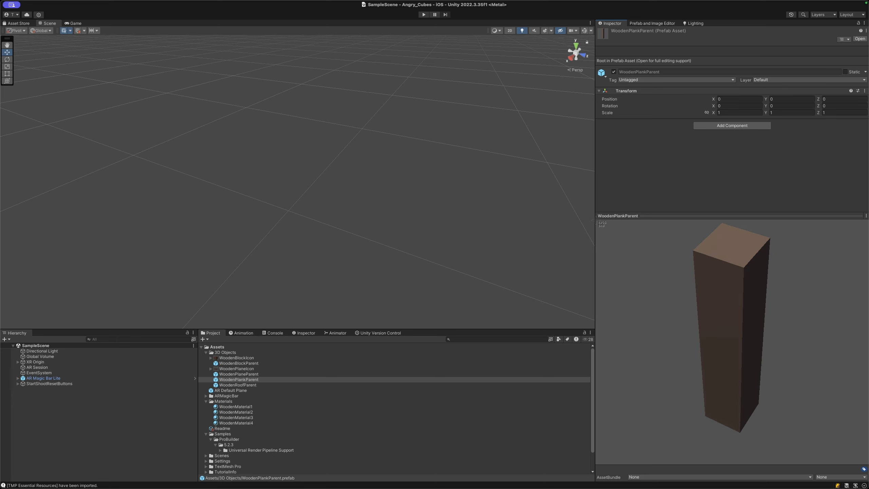
pyautogui.moveTo(596, 221); pyautogui.dragTo(867, 464)
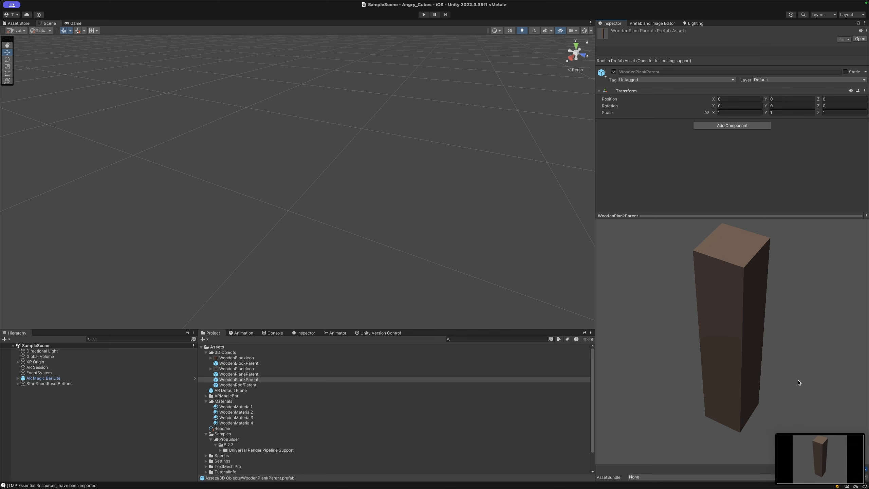
pyautogui.moveTo(830, 443); pyautogui.dragTo(250, 359)
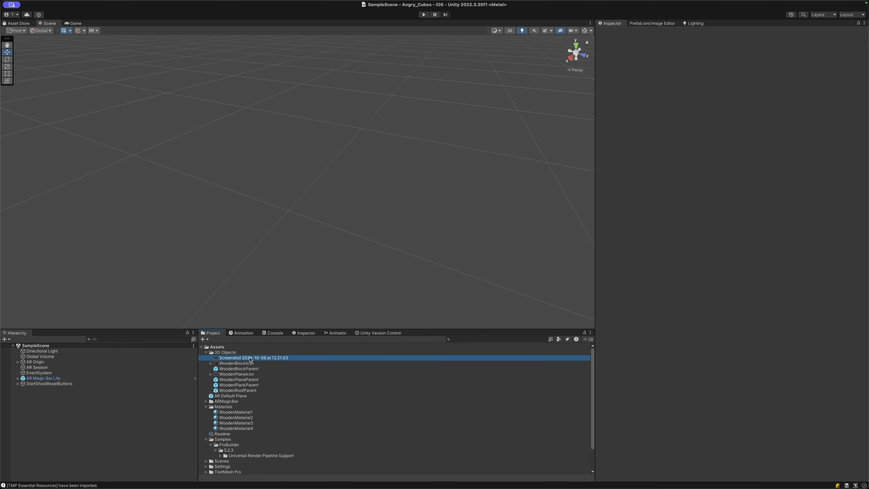
pyautogui.click(249, 358)
pyautogui.write('WoodenPlankIcon')
pyautogui.press('Return')
# Step: Change WoodenPlankIcon's texture type to Sprite (2D and UI) and apply the import settings
pyautogui.click(759, 53)
pyautogui.click(753, 78)
pyautogui.scroll(-5, 794, 203)
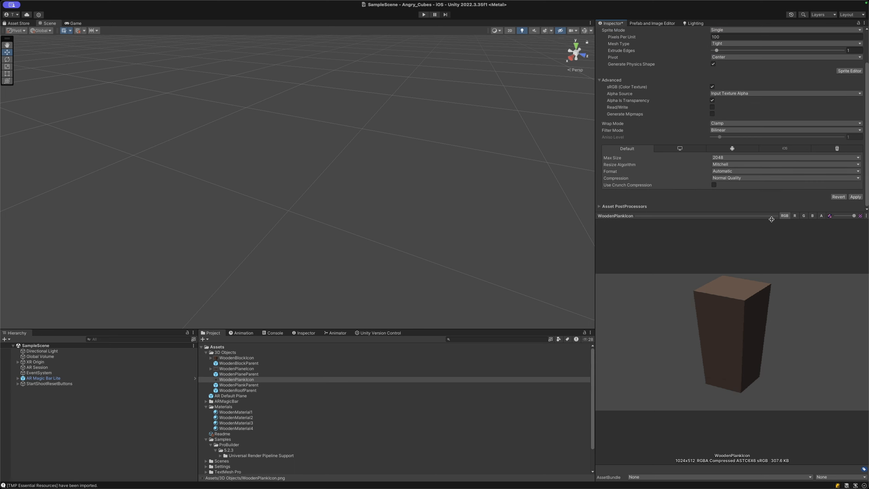
pyautogui.click(857, 199)
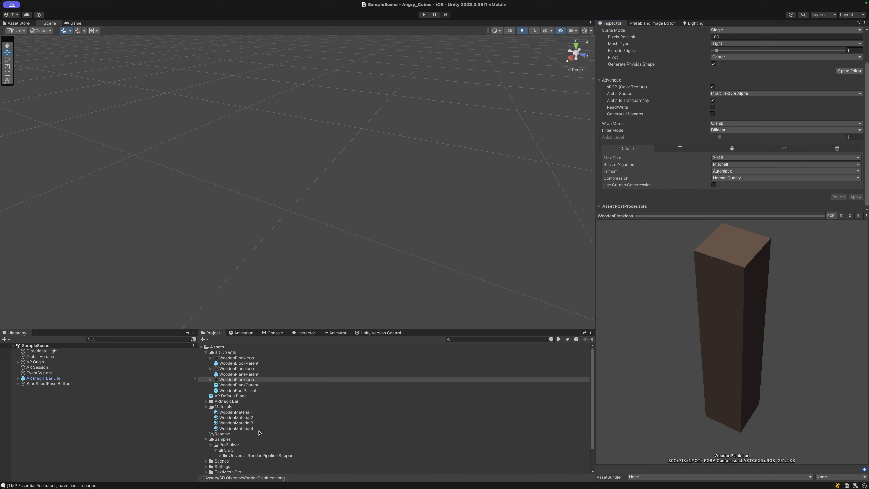
# Step: Open the WoodenRoofParent prefab for editing and capture a screenshot of the unselected roof in the scene view
pyautogui.click(260, 391)
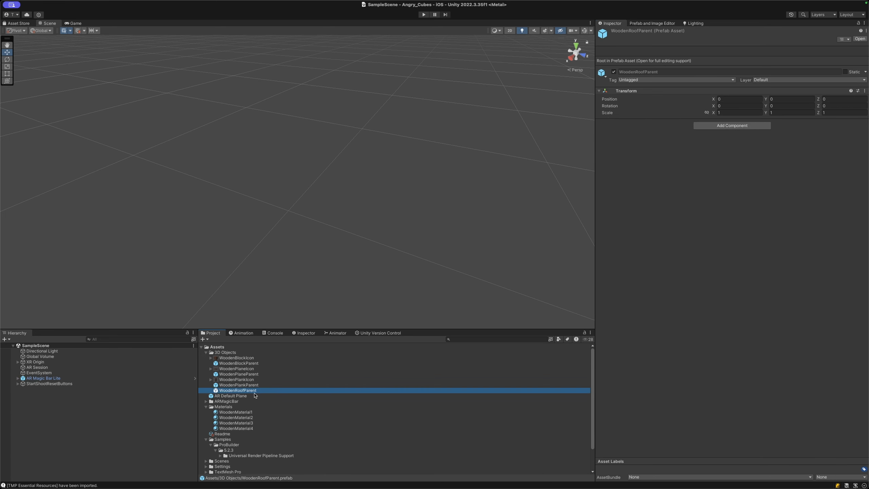
pyautogui.doubleClick(245, 392)
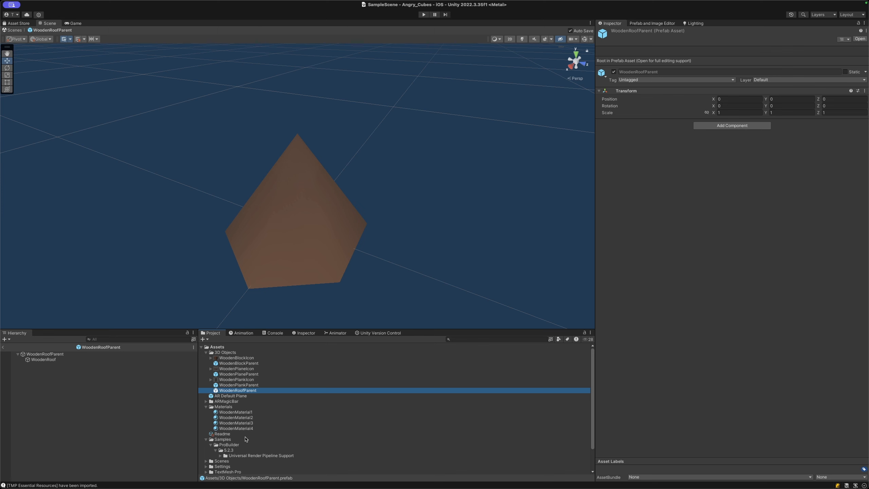
pyautogui.click(44, 360)
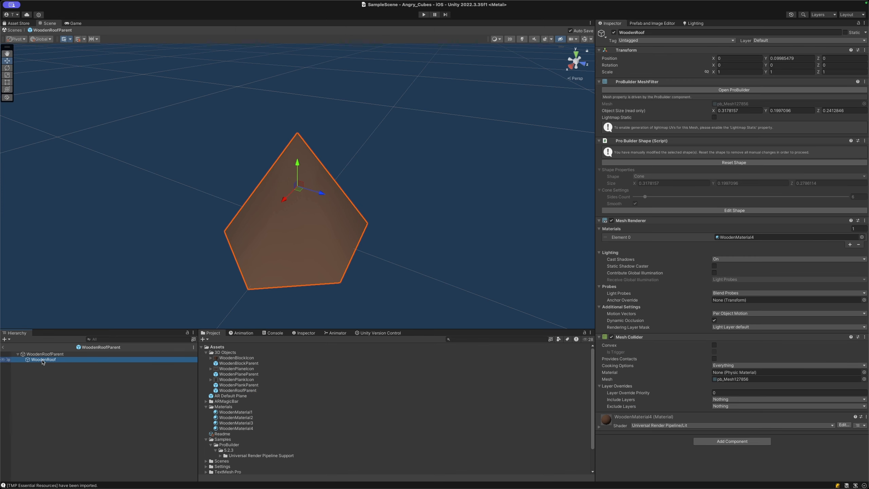
pyautogui.click(158, 232)
pyautogui.moveTo(235, 233); pyautogui.dragTo(245, 195, button='middle')
pyautogui.press('super+shift+4')
pyautogui.moveTo(193, 78); pyautogui.dragTo(421, 264)
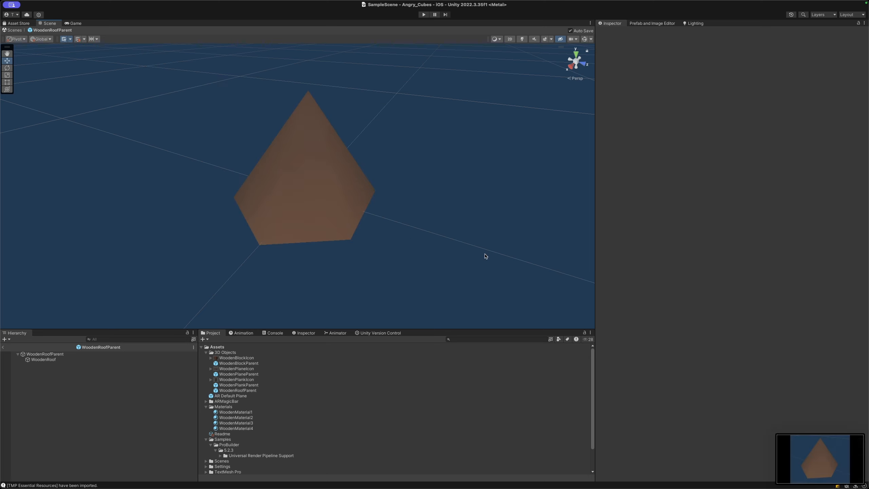
# Step: Add the roof screenshot to the 3D Objects folder and name it WoodenRoofIcon
pyautogui.moveTo(785, 448); pyautogui.dragTo(247, 357)
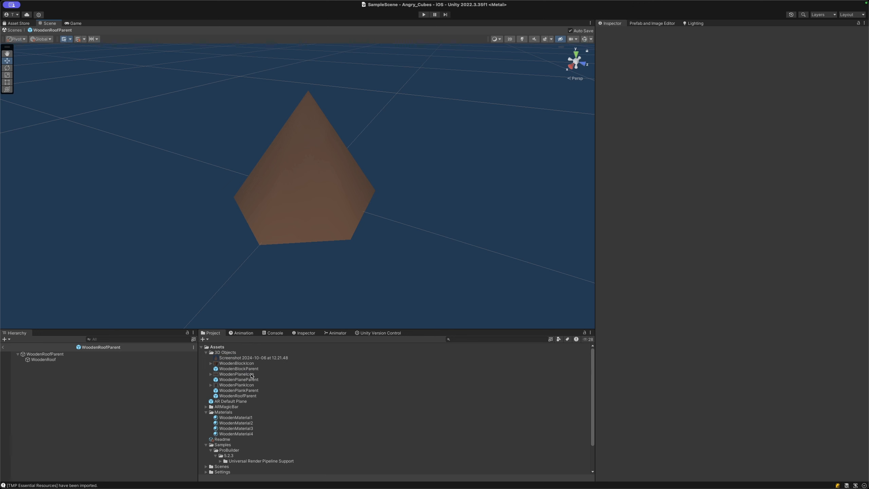
pyautogui.click(253, 357)
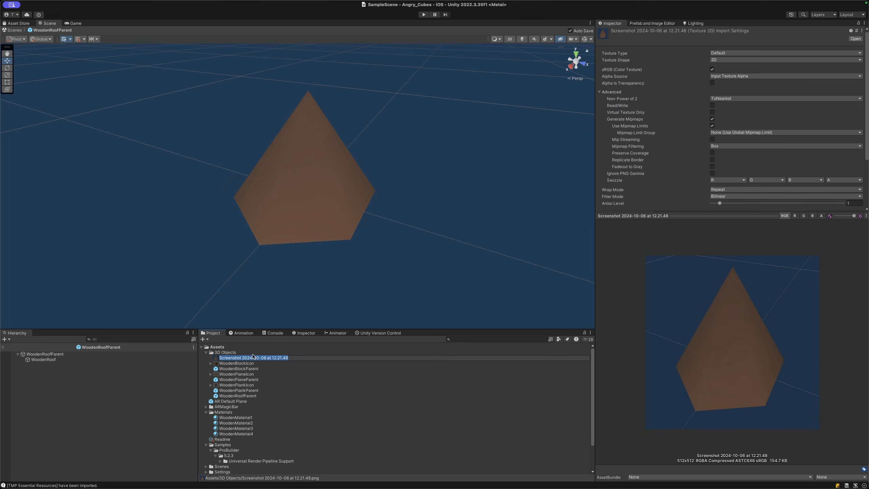
pyautogui.write('WoodenRoofIcon')
pyautogui.press('Return')
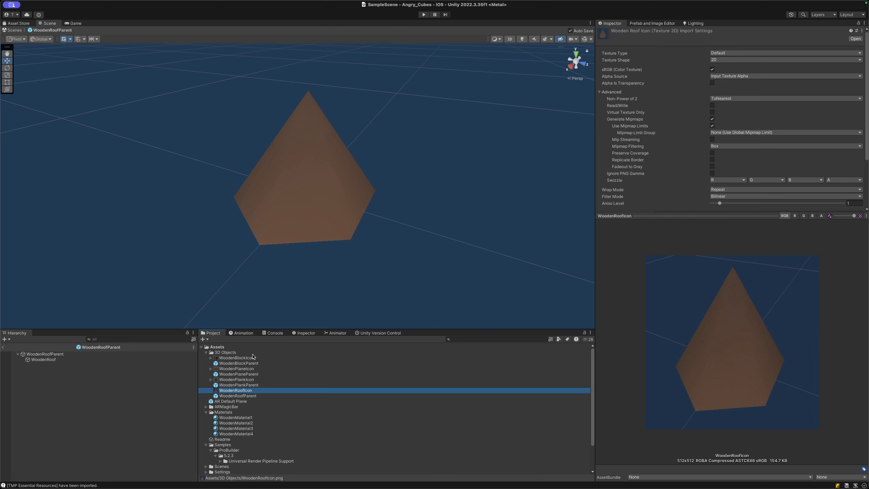
# Step: Apply the Sprite (2D and UI) texture type to WoodenRoofIcon and return from prefab mode to the scene
pyautogui.click(725, 53)
pyautogui.click(712, 77)
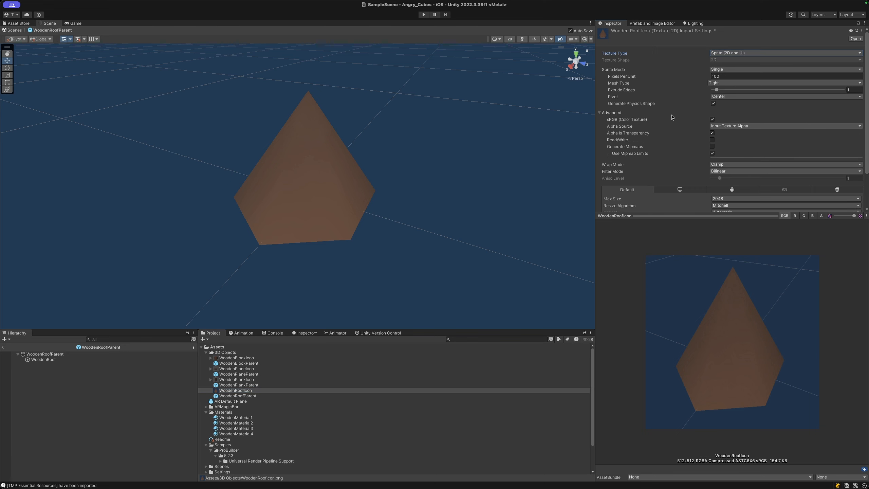
pyautogui.scroll(-2, 752, 136)
pyautogui.click(856, 197)
pyautogui.click(14, 30)
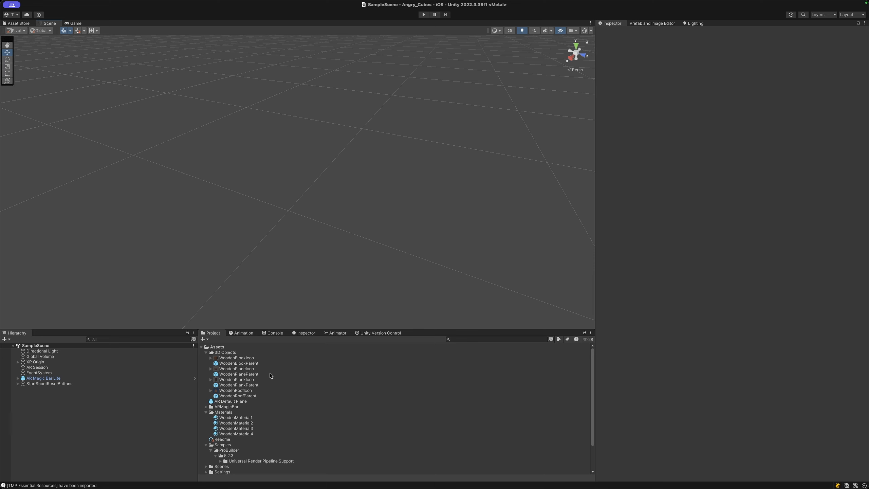
# Step: Add a Rigidbody to the WoodenBlock child of the WoodenBlockParent prefab and make it kinematic
pyautogui.doubleClick(227, 363)
pyautogui.click(172, 360)
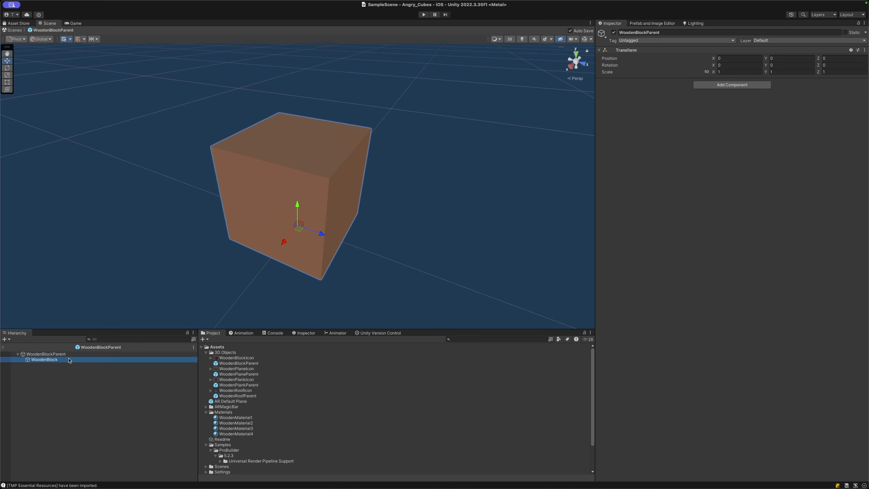
pyautogui.click(716, 324)
pyautogui.write('rigi')
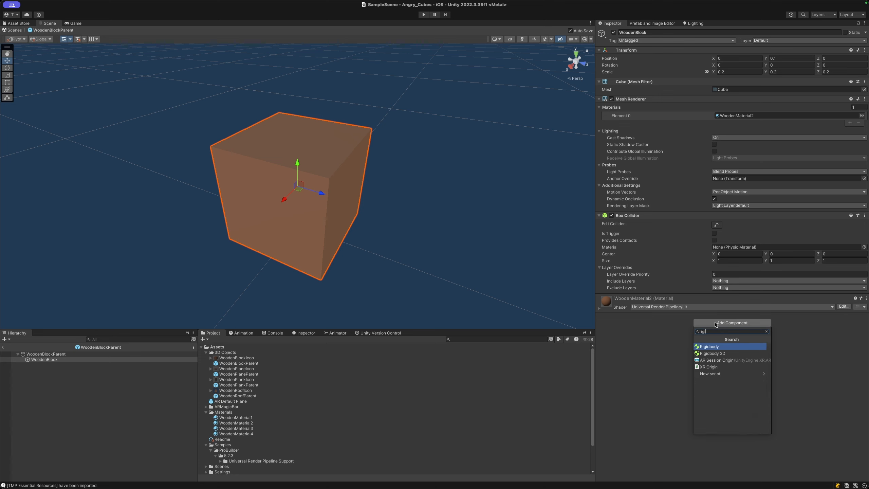
pyautogui.press('Return')
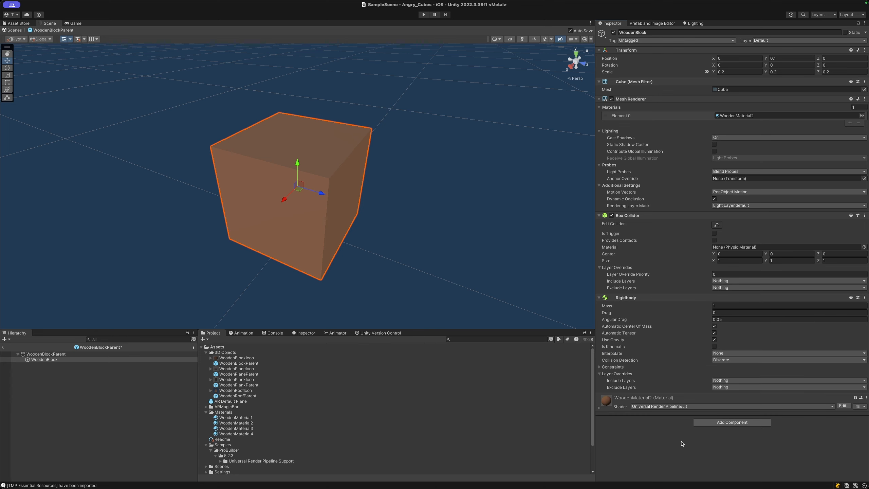
pyautogui.click(714, 346)
# Step: Add a kinematic Rigidbody to the WoodenPlane child of the WoodenPlaneParent prefab
pyautogui.doubleClick(239, 374)
pyautogui.click(44, 360)
pyautogui.click(732, 323)
pyautogui.write('rigi')
pyautogui.click(723, 348)
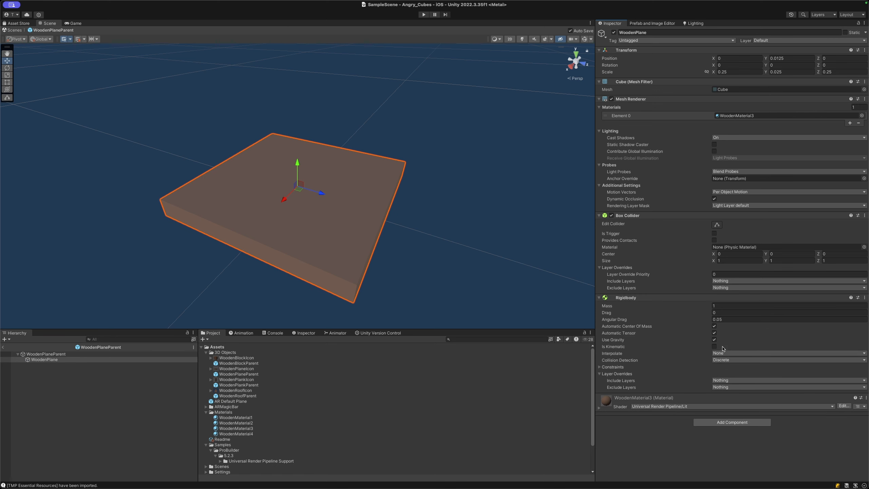
pyautogui.click(715, 346)
# Step: Add a kinematic Rigidbody to the WoodenPlank child of the WoodenPlankParent prefab
pyautogui.doubleClick(243, 384)
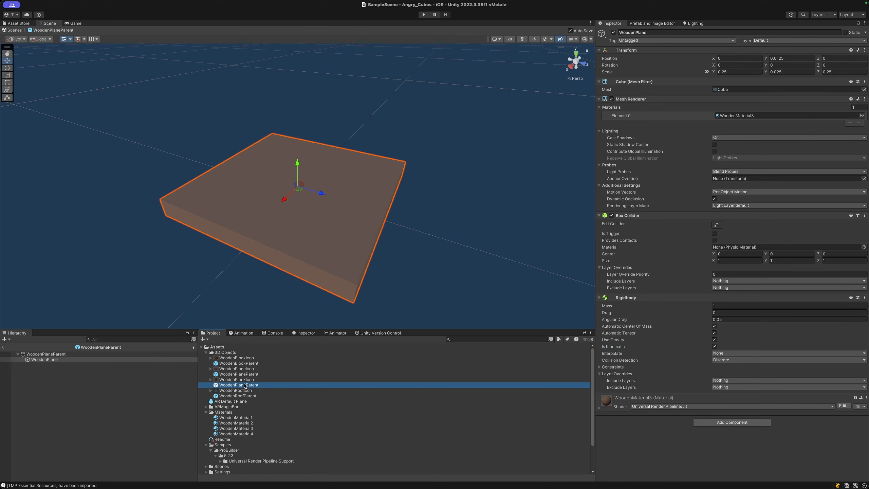
pyautogui.click(103, 359)
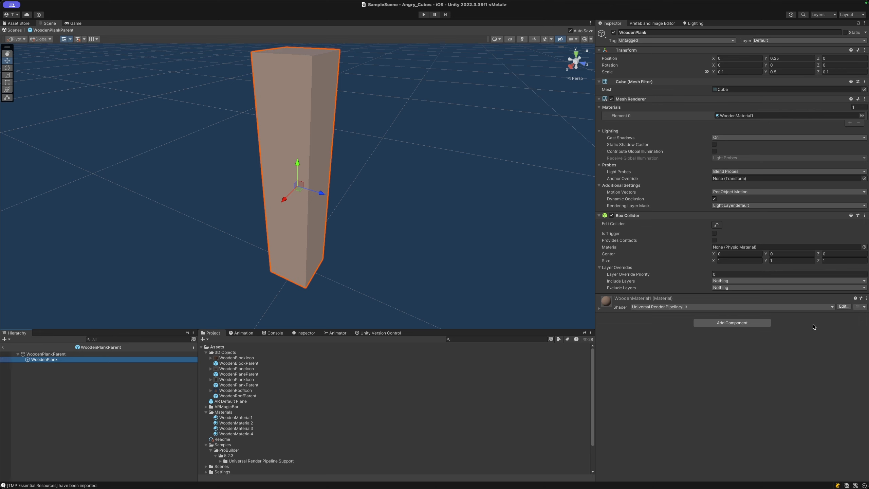
pyautogui.click(748, 325)
pyautogui.click(730, 346)
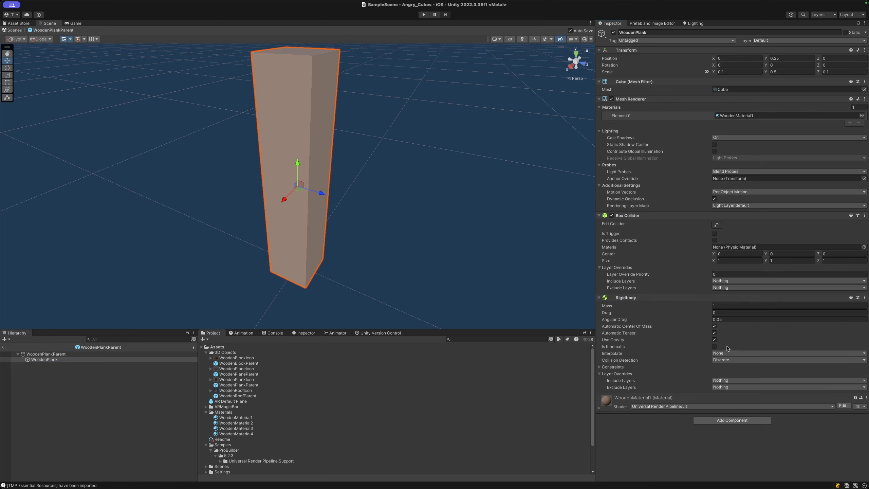
pyautogui.click(714, 346)
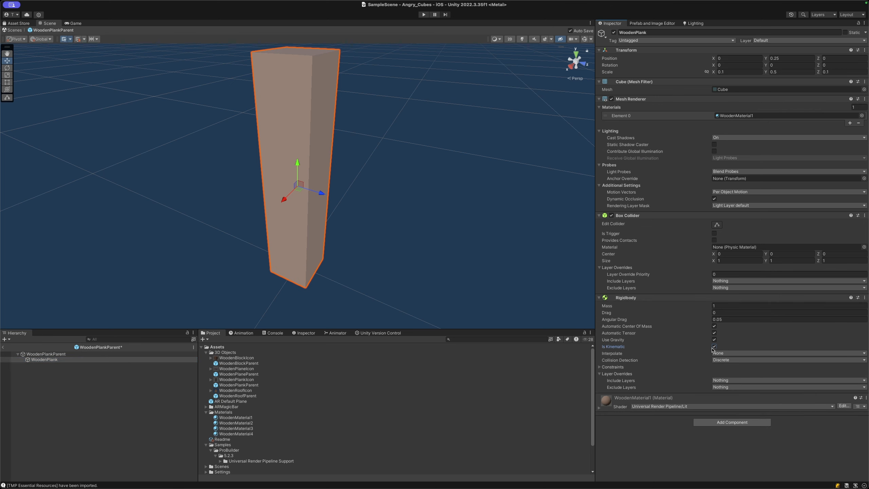
# Step: Add a kinematic Rigidbody to the WoodenRoof child of the WoodenRoofParent prefab and return to the scene
pyautogui.click(226, 397)
pyautogui.doubleClick(226, 397)
pyautogui.click(53, 360)
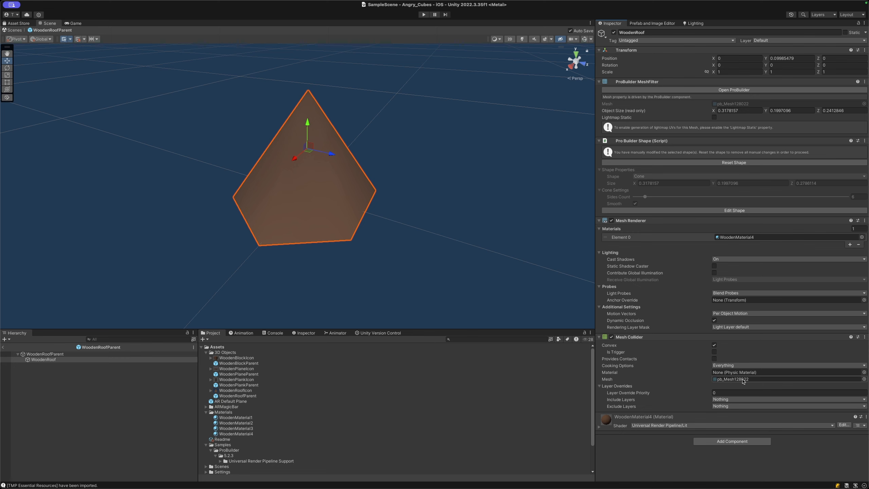
pyautogui.click(717, 438)
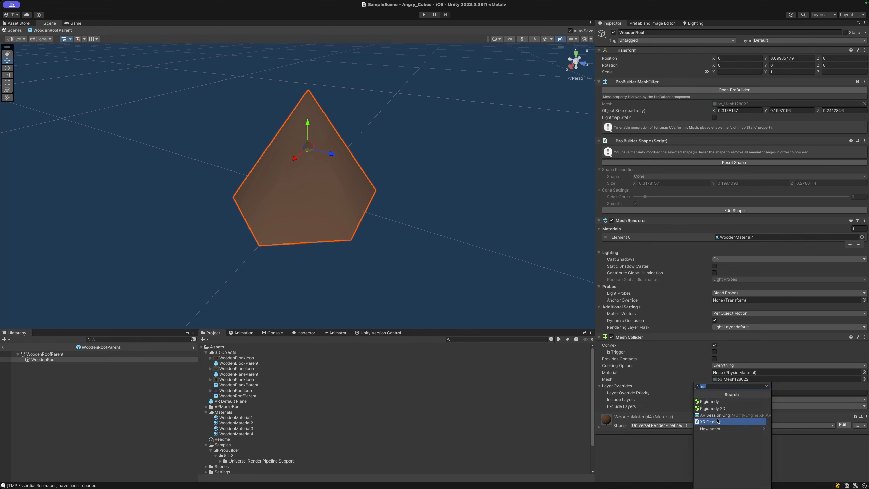
pyautogui.press('Escape')
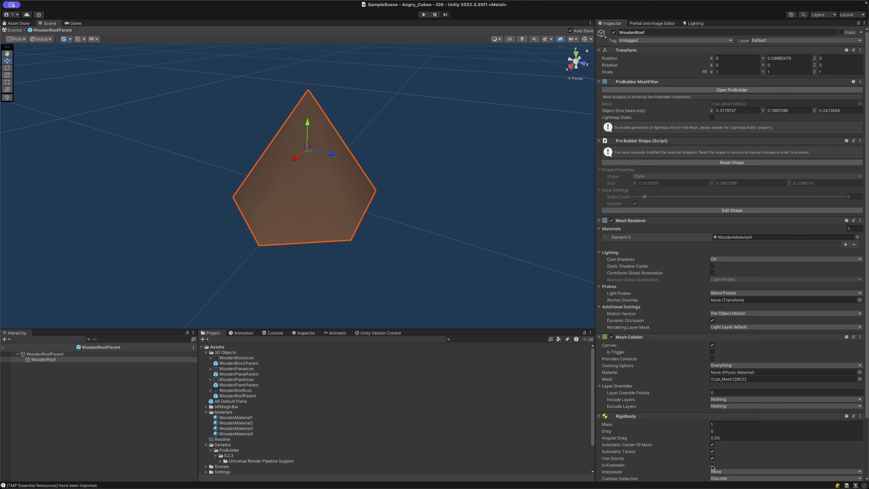
pyautogui.click(116, 387)
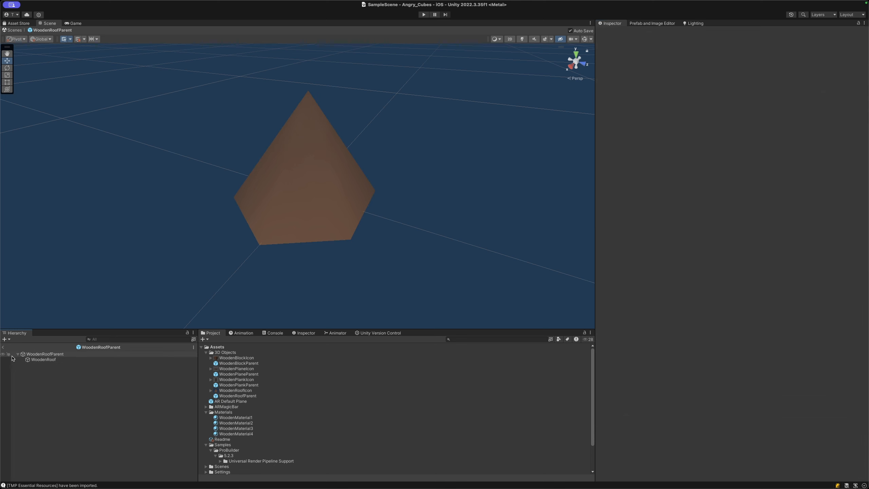
pyautogui.click(7, 348)
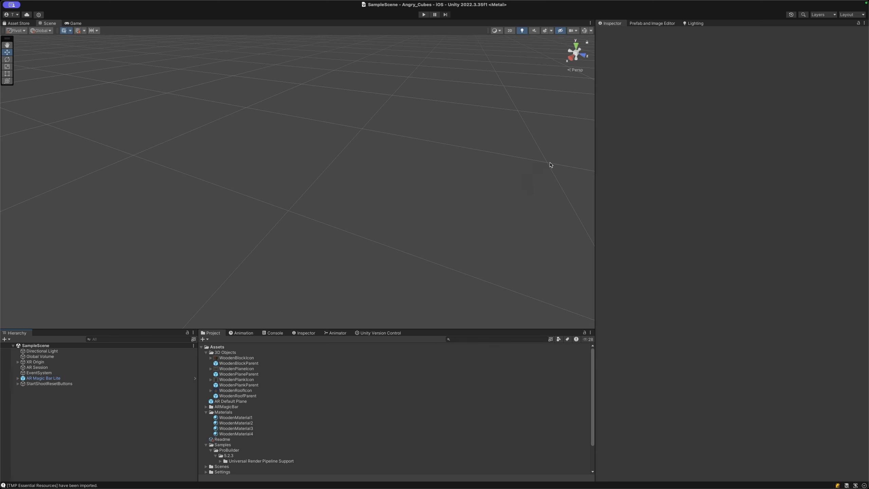
# Step: Delete the existing example prefab and image pair from the AR Magic Bar's Prefab and Image Editor
pyautogui.click(639, 23)
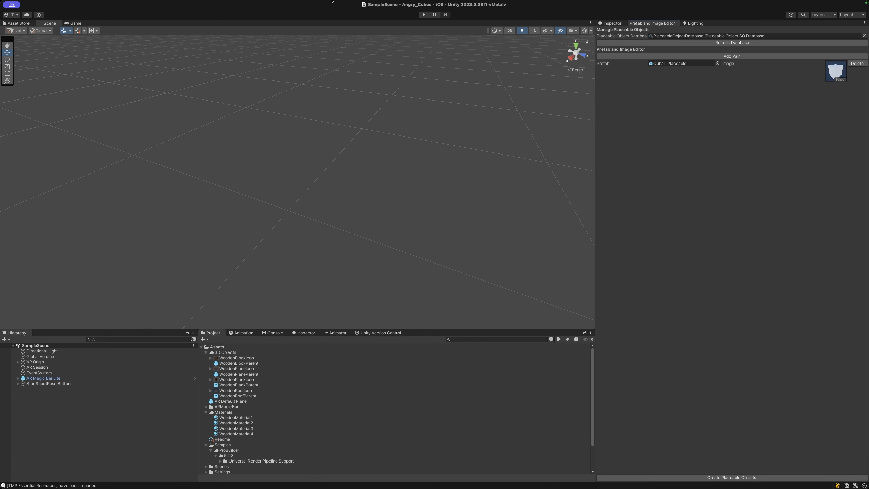
pyautogui.click(216, 3)
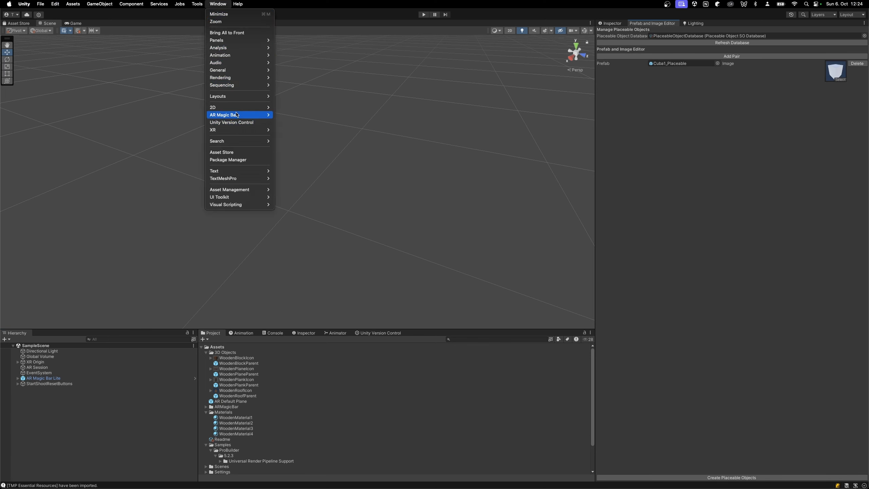
pyautogui.moveTo(240, 116)
pyautogui.click(644, 106)
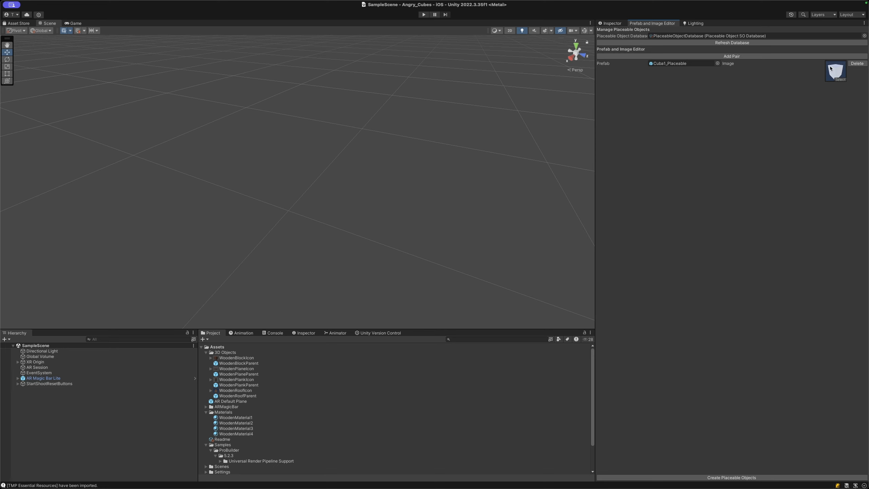
pyautogui.click(857, 64)
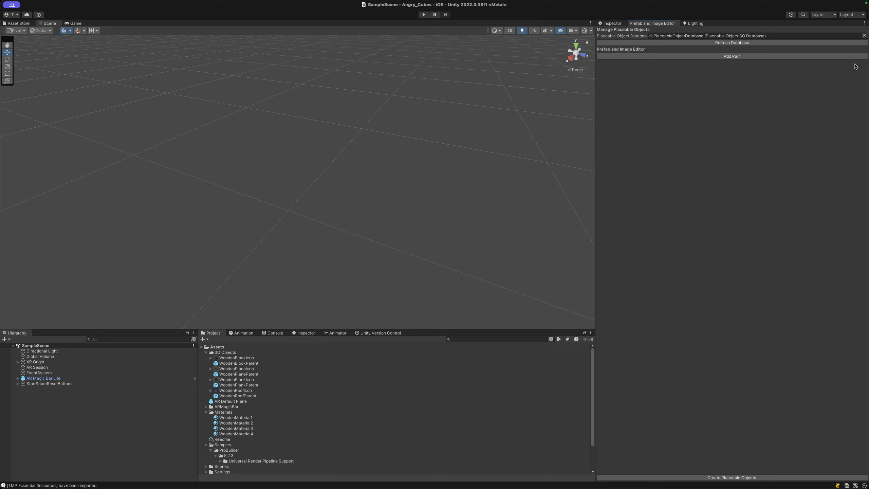
# Step: Add four empty prefab and image pairs in the Prefab and Image Editor
pyautogui.click(739, 57)
pyautogui.click(740, 57)
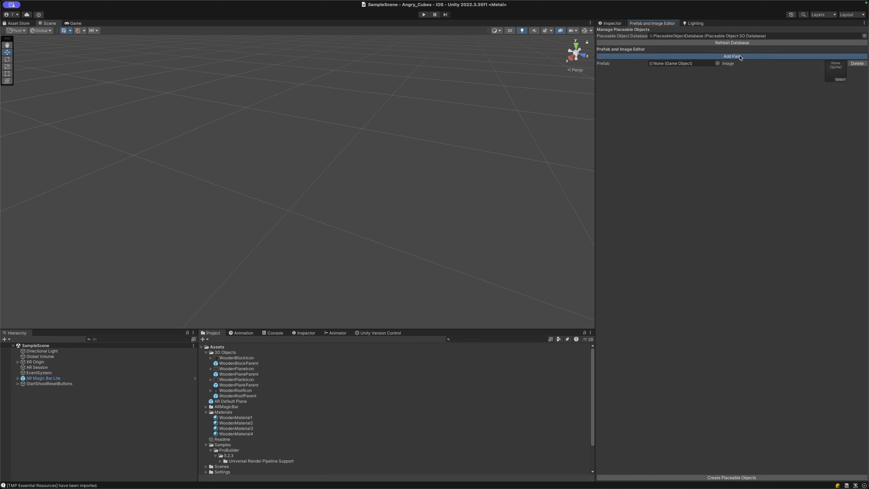
pyautogui.click(740, 57)
pyautogui.click(740, 57)
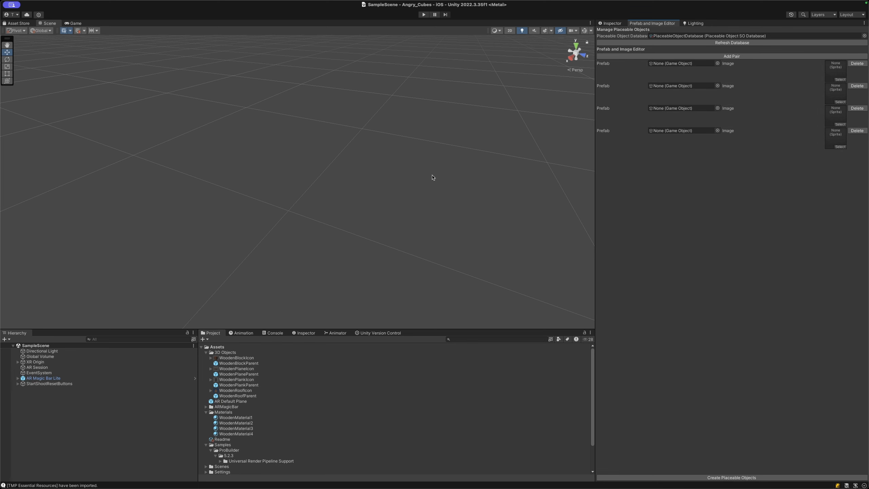
# Step: Assign the WoodenBlockParent, WoodenPlaneParent, WoodenPlankParent and WoodenRoofParent prefabs with their matching icons to the four pairs, and create the placeable objects
pyautogui.moveTo(236, 364); pyautogui.dragTo(678, 65)
pyautogui.moveTo(226, 359); pyautogui.dragTo(835, 71)
pyautogui.moveTo(229, 373); pyautogui.dragTo(673, 87)
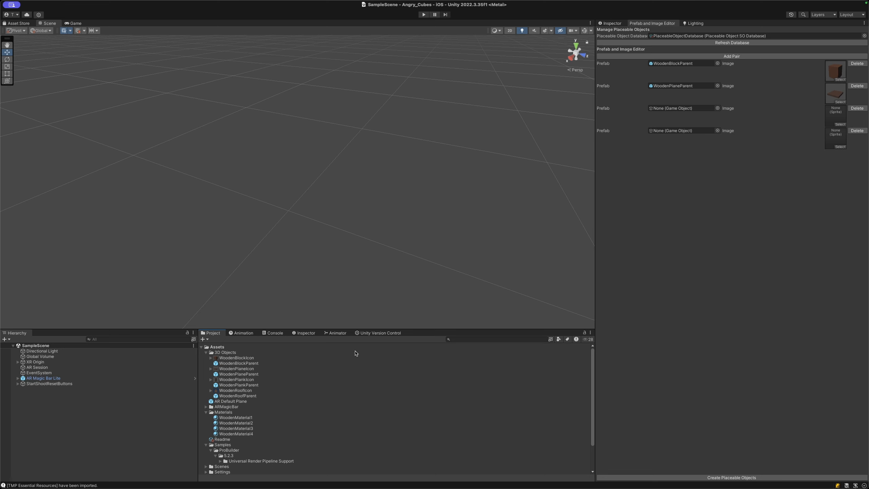
pyautogui.moveTo(238, 386); pyautogui.dragTo(691, 109)
pyautogui.moveTo(240, 379); pyautogui.dragTo(844, 116)
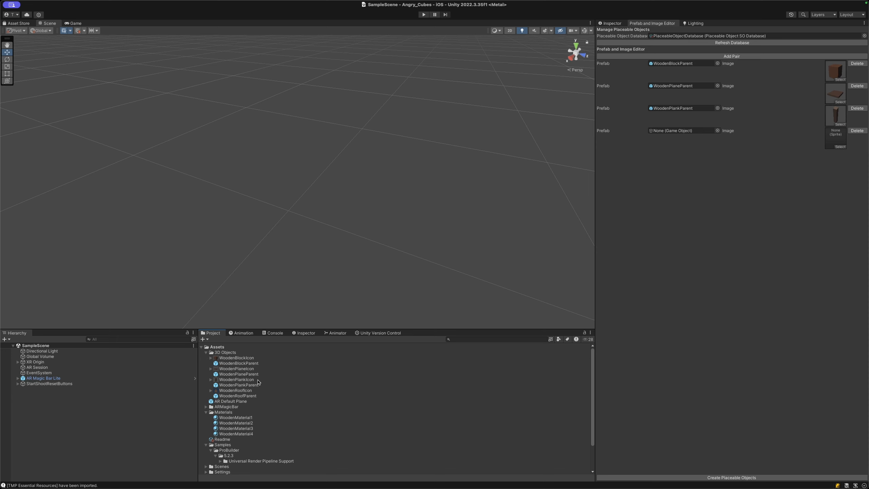
pyautogui.moveTo(236, 396); pyautogui.dragTo(681, 132)
pyautogui.moveTo(240, 391); pyautogui.dragTo(836, 138)
pyautogui.click(740, 479)
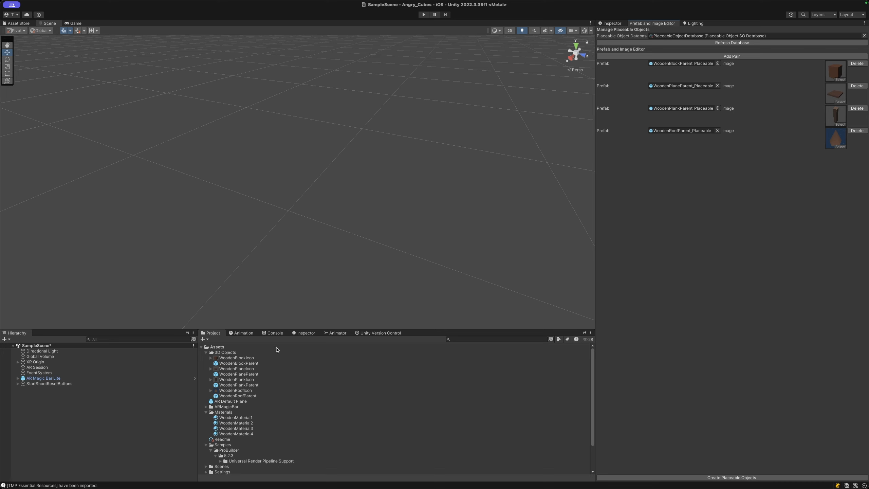
# Step: Collapse the 3D Objects, Materials and Samples folders in the project assets
pyautogui.click(209, 353)
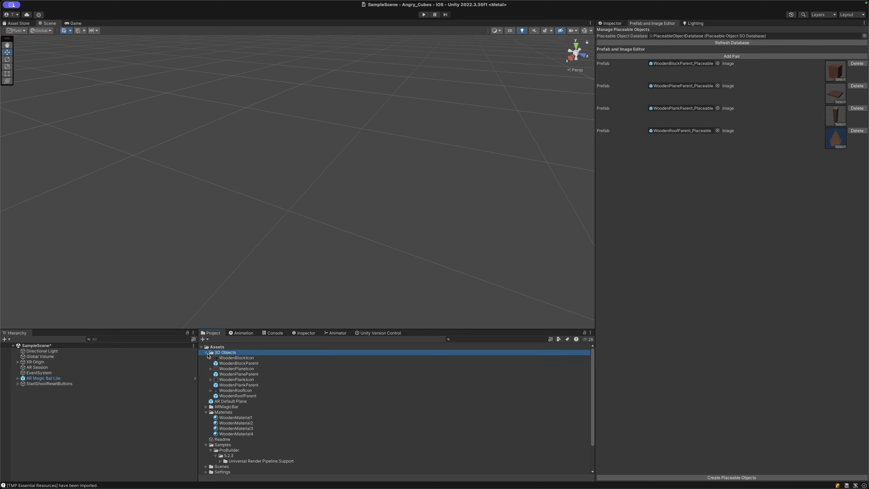
pyautogui.click(206, 353)
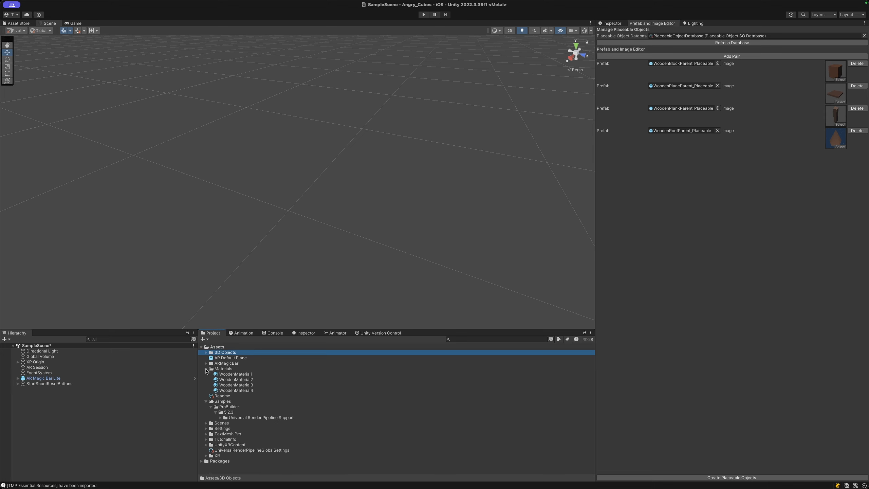
pyautogui.click(206, 368)
pyautogui.click(206, 380)
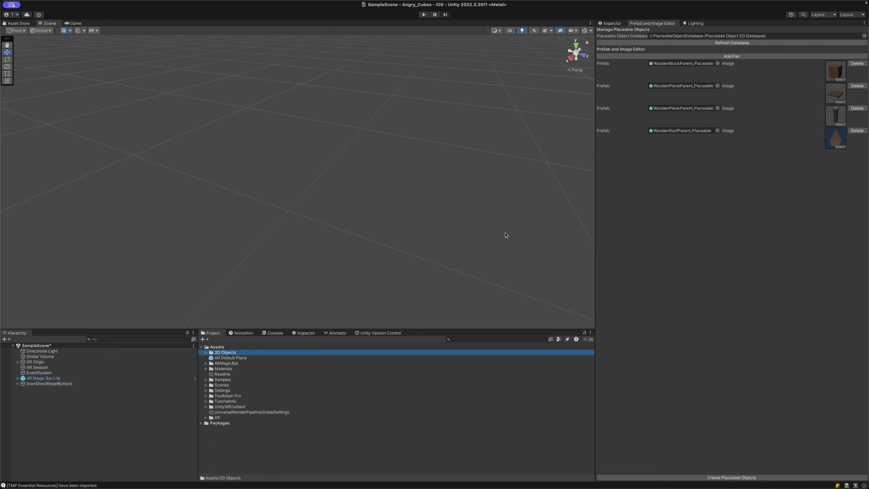
# Step: Locate the PlaceableObjectDatabase asset and examine the entries of its Placement Object Sos list
pyautogui.click(708, 36)
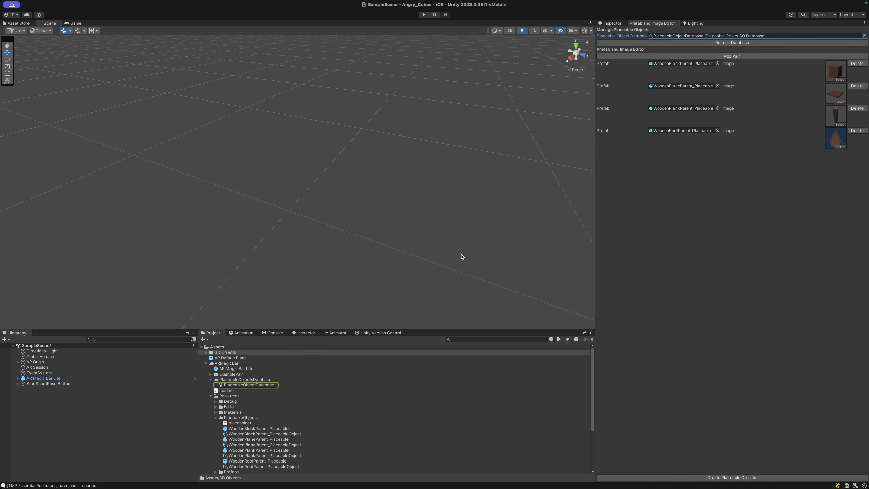
pyautogui.scroll(-2, 364, 392)
pyautogui.click(258, 361)
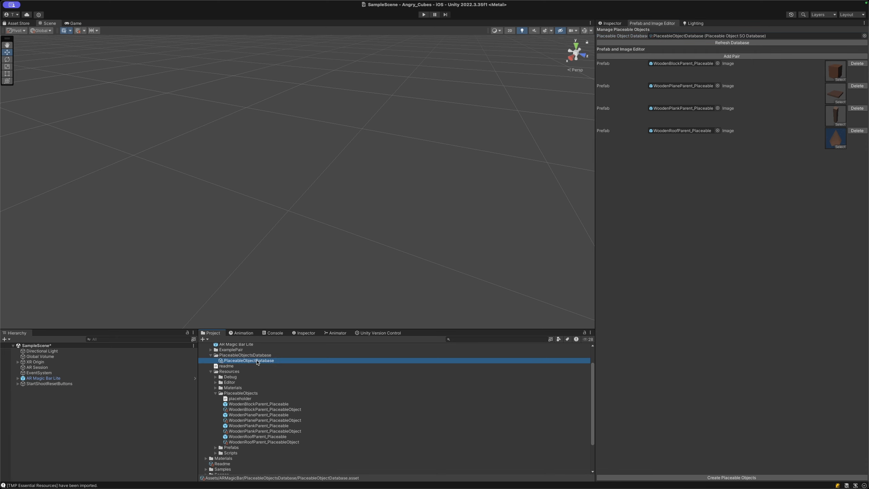
pyautogui.click(612, 23)
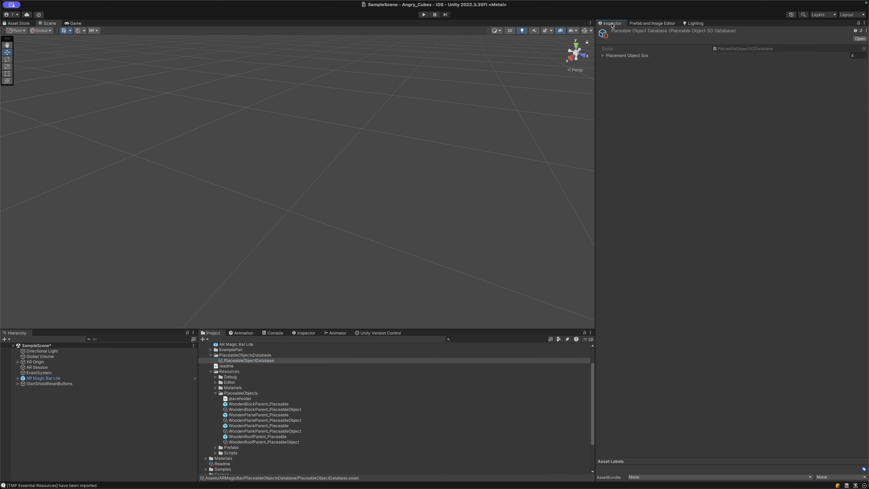
pyautogui.click(605, 55)
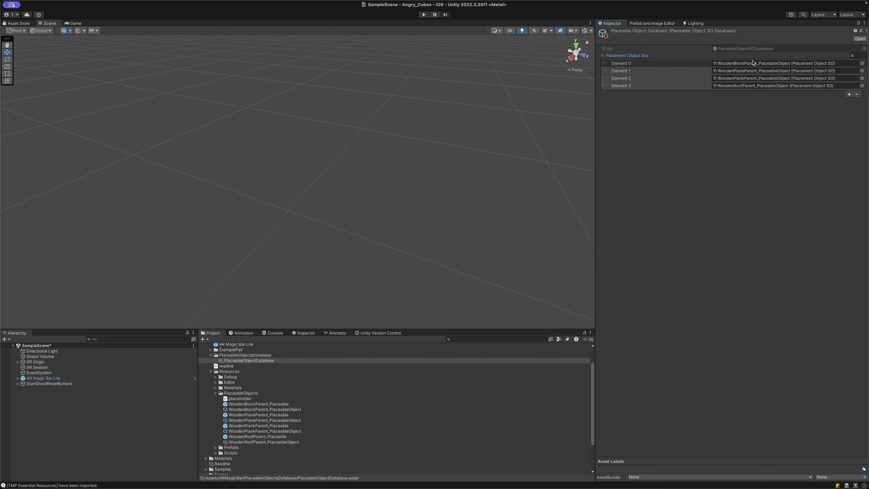
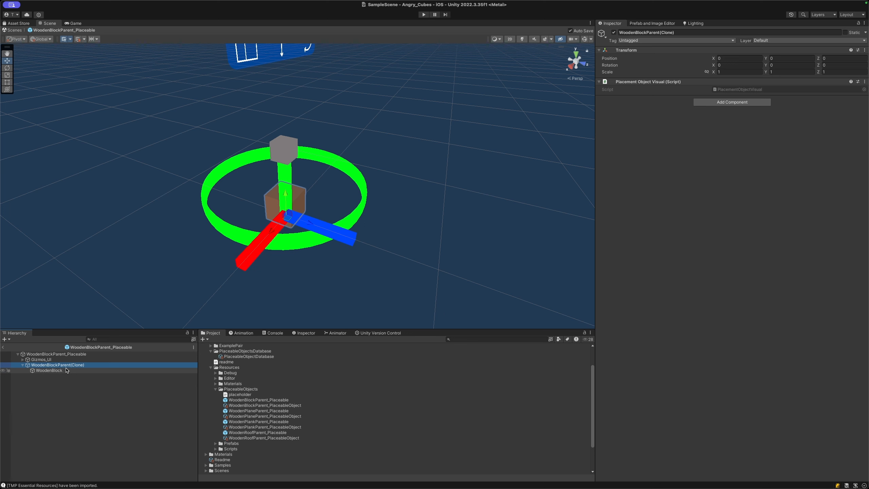
# Step: Inspect the generated placeable prefabs for the wooden block, plane, plank and roof, including their gizmos and child objects, and return to the scene
pyautogui.click(68, 370)
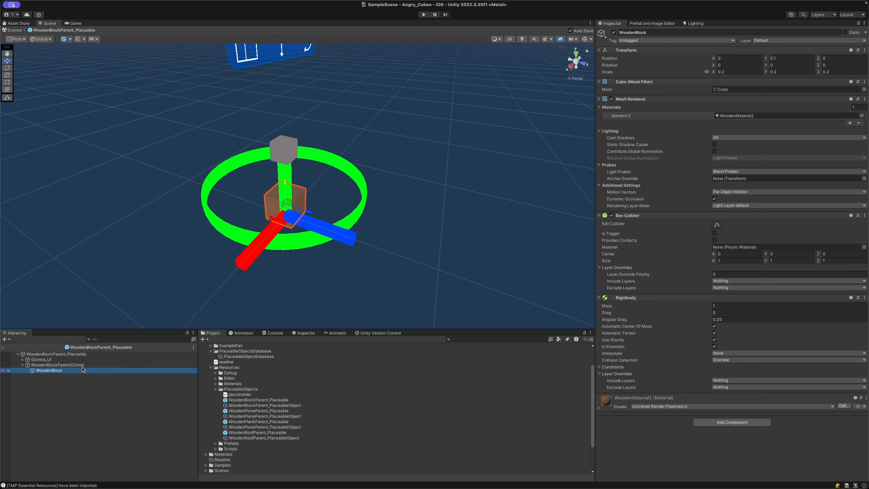
pyautogui.scroll(3, 304, 209)
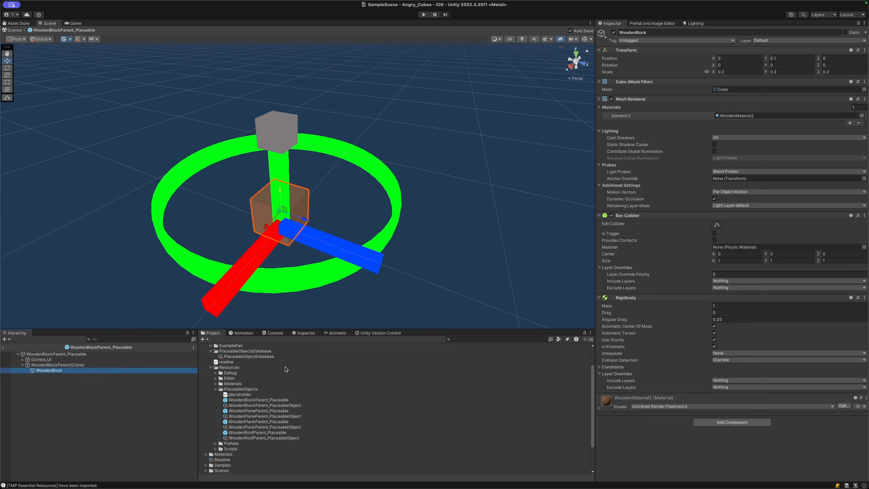
pyautogui.click(258, 412)
pyautogui.doubleClick(258, 411)
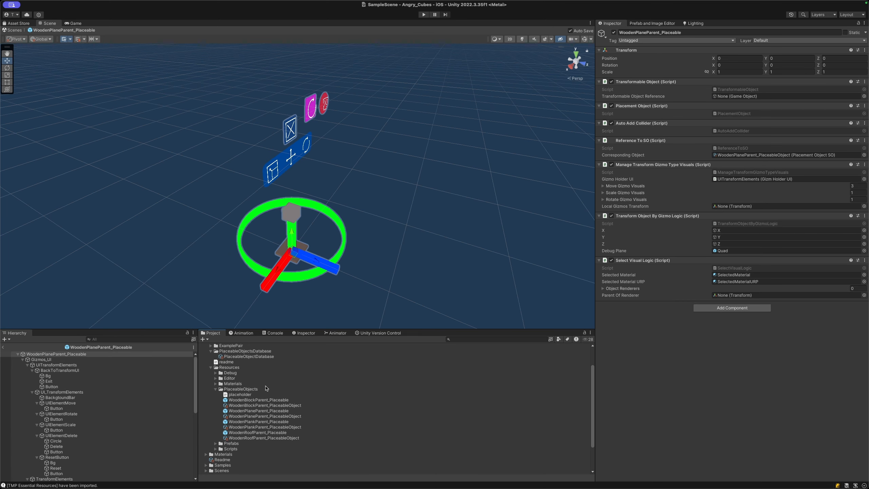
pyautogui.doubleClick(242, 422)
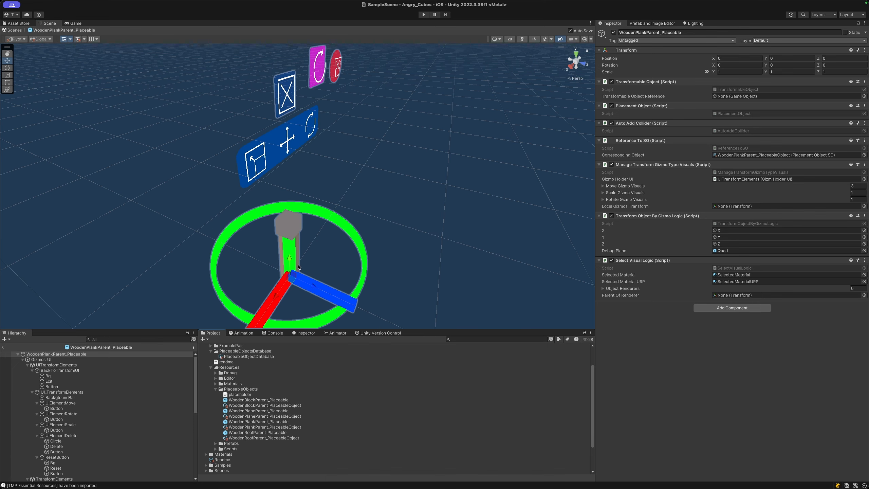
pyautogui.doubleClick(232, 433)
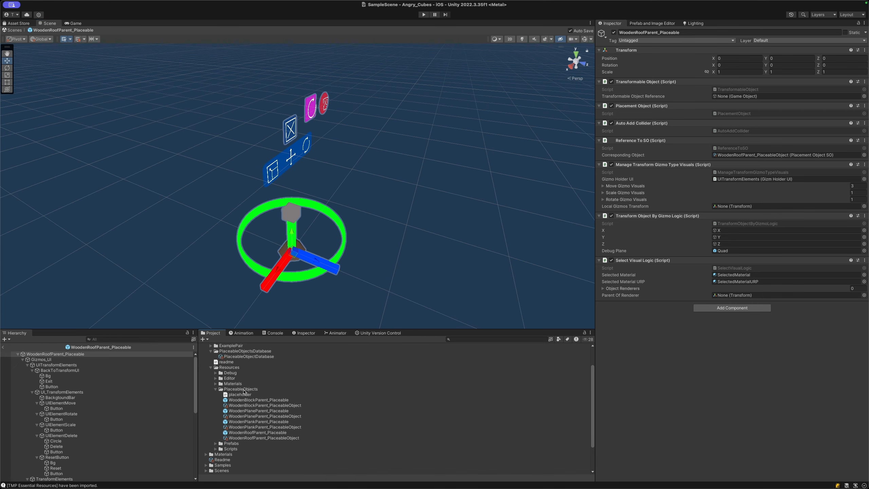
pyautogui.press('w')
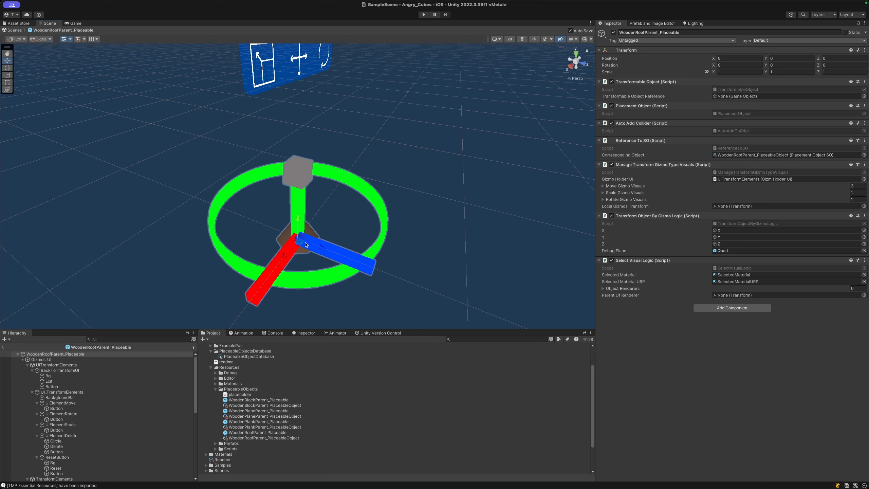
pyautogui.click(203, 202)
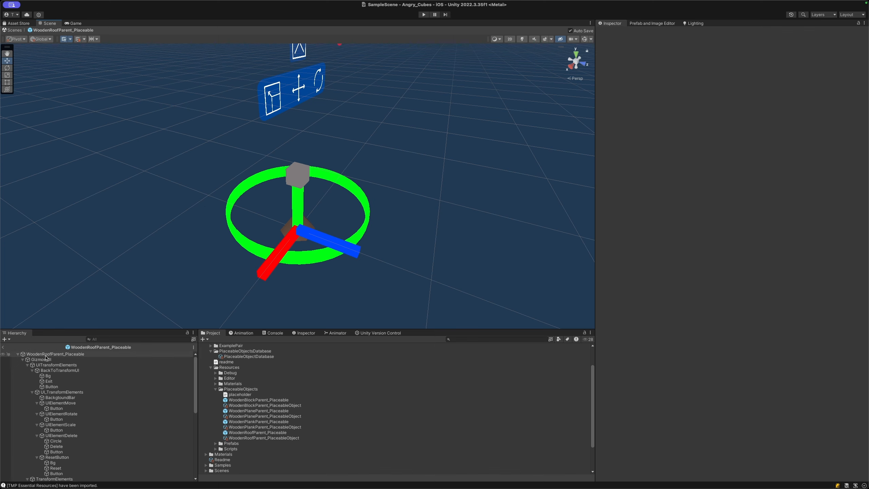
pyautogui.click(22, 360)
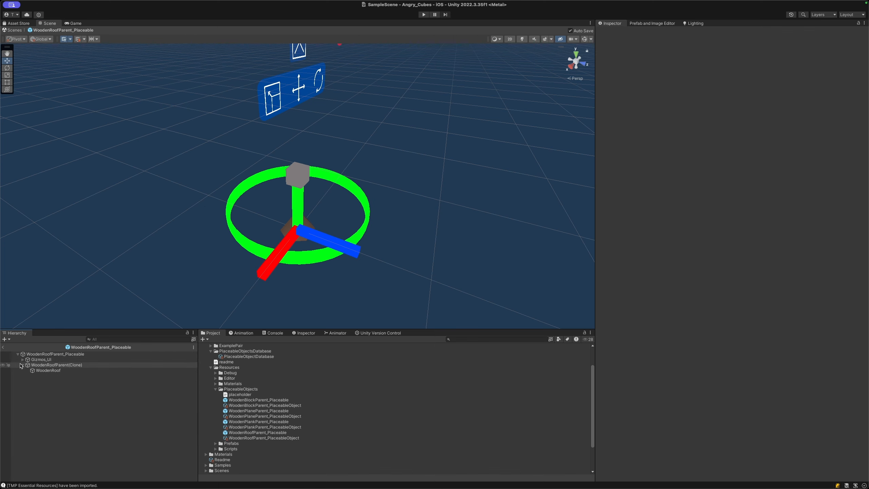
pyautogui.click(3, 348)
# Step: Play the scene in the Game view, look toward the ground, page the object bar to the roof and toggle the detected planes' visibility
pyautogui.click(74, 23)
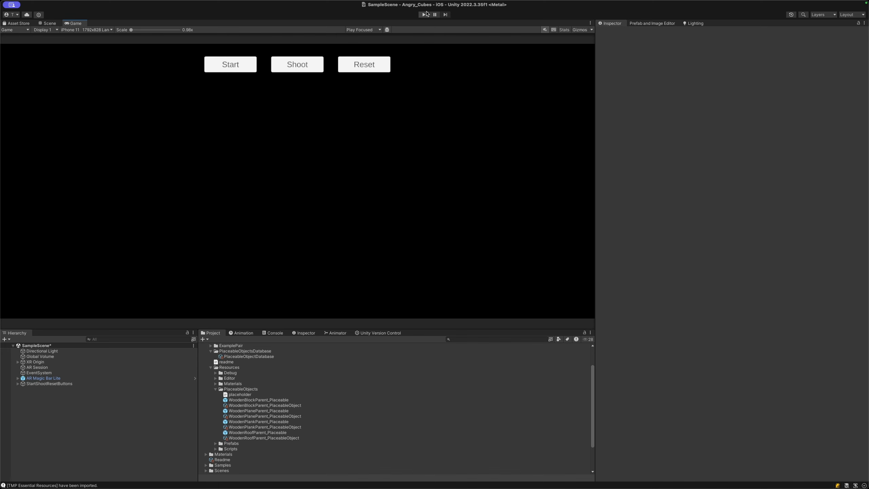
pyautogui.click(425, 14)
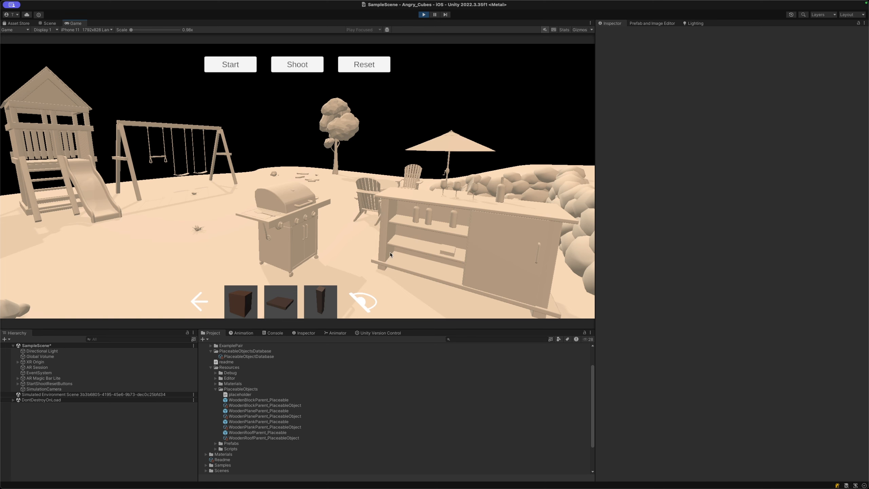
pyautogui.moveTo(390, 252); pyautogui.dragTo(392, 290, button='right')
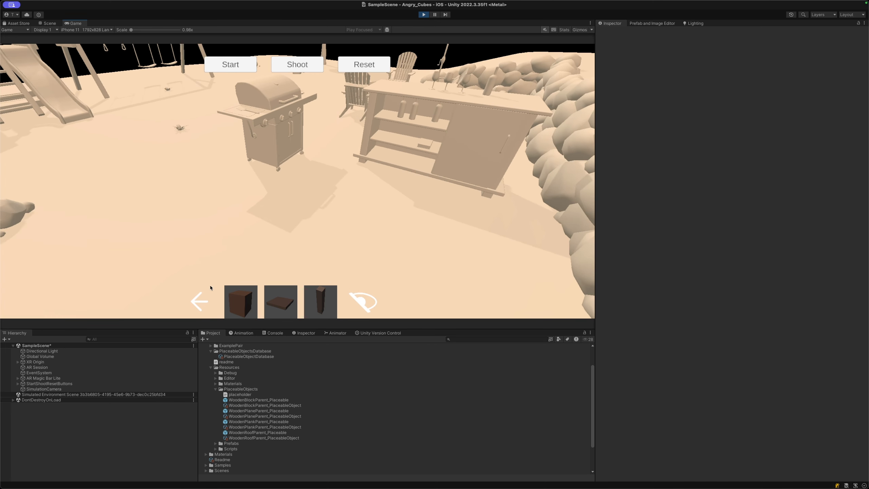
pyautogui.click(195, 304)
pyautogui.click(280, 302)
pyautogui.moveTo(265, 178); pyautogui.dragTo(285, 192, button='right')
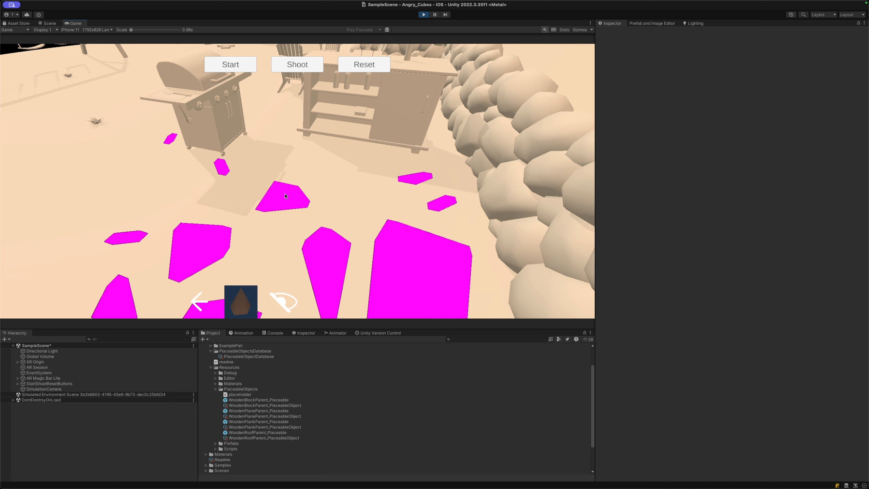
pyautogui.scroll(3, 289, 422)
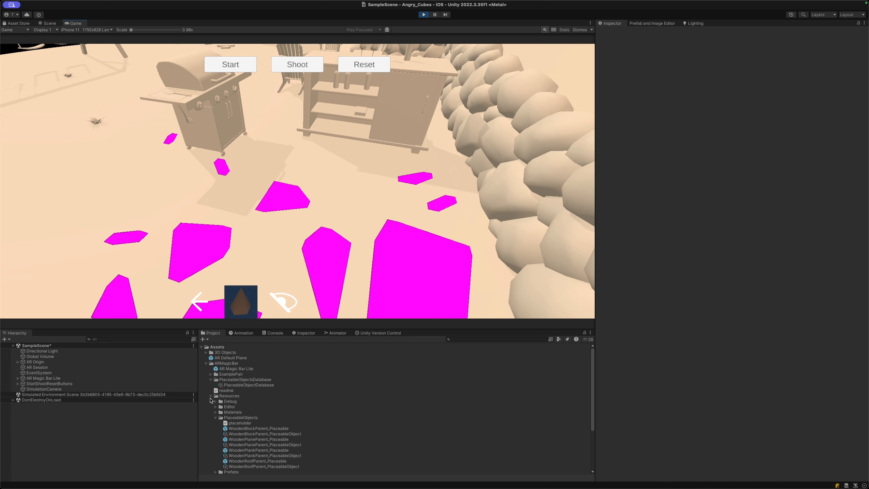
# Step: Collapse the Resources and ARMagicBar folders in the project assets
pyautogui.click(213, 397)
pyautogui.click(204, 365)
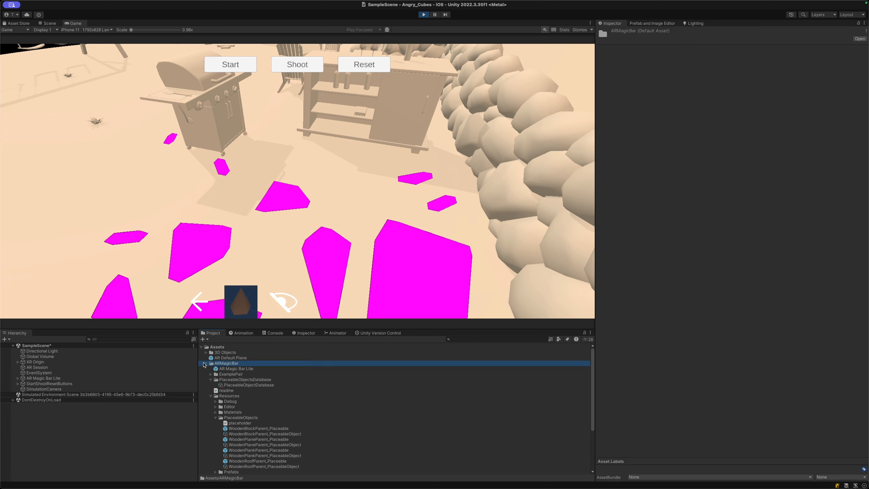
pyautogui.click(206, 363)
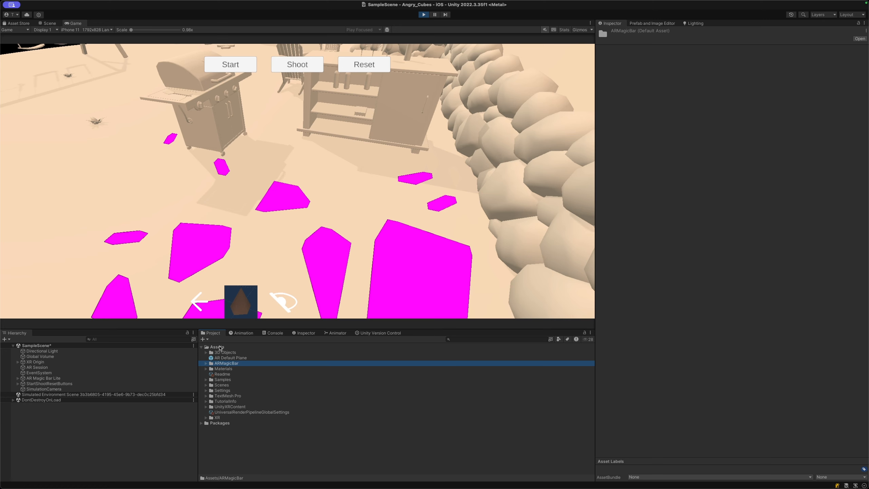
# Step: Page the object bar back to the first items, scan the ground for planes and place a wooden block on the detected ground
pyautogui.click(273, 279)
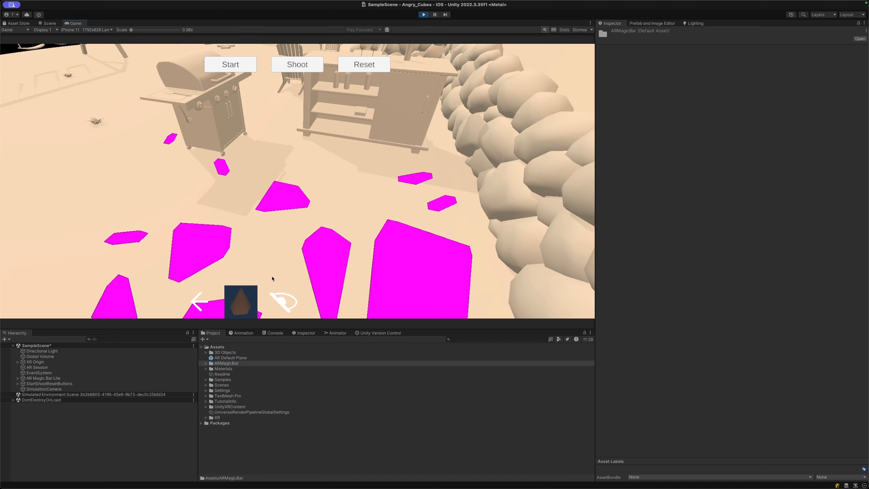
pyautogui.click(207, 312)
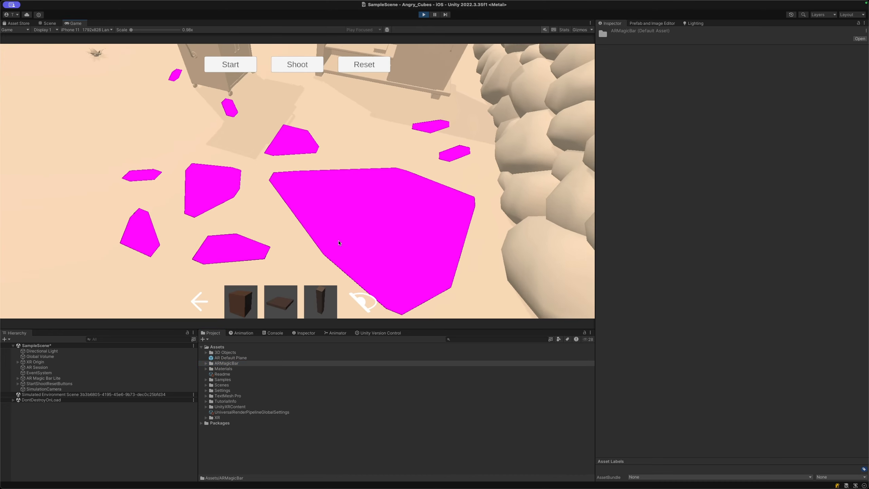
pyautogui.moveTo(344, 223); pyautogui.dragTo(361, 199, button='right')
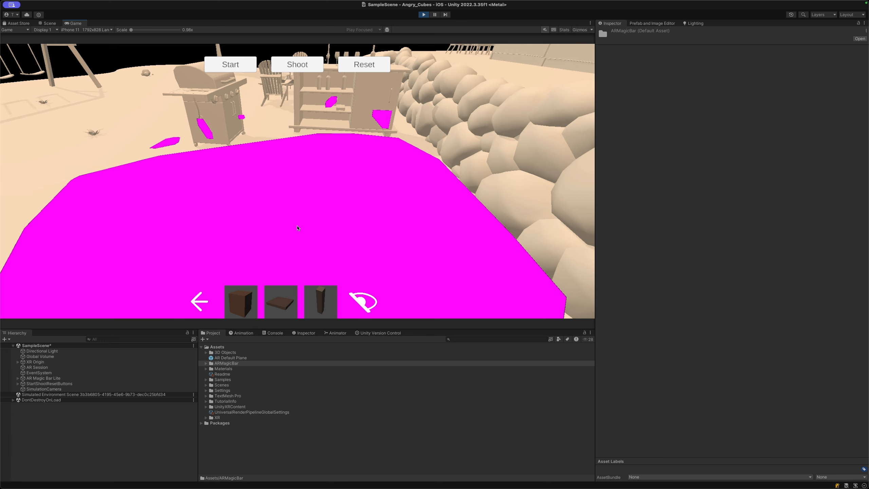
pyautogui.click(241, 301)
pyautogui.click(301, 224)
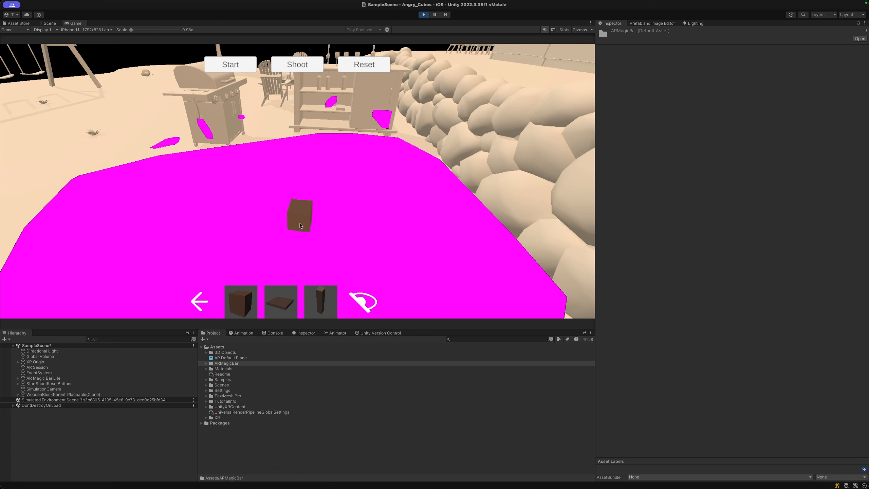
# Step: Move closer and stack a wooden plank on the block and a wooden plane on top of the plank
pyautogui.press('w')
pyautogui.moveTo(286, 255); pyautogui.dragTo(325, 255, button='right')
pyautogui.click(317, 293)
pyautogui.click(309, 227)
pyautogui.press('e')
pyautogui.click(274, 298)
pyautogui.click(299, 206)
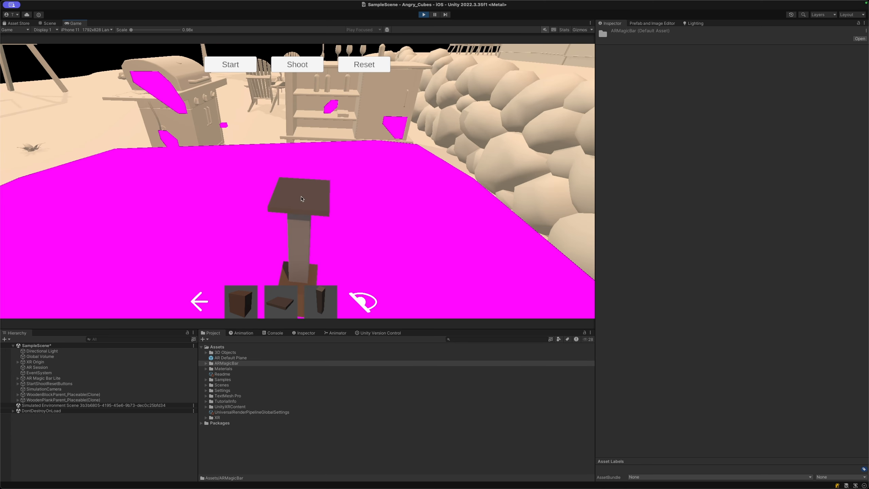
# Step: Page the object bar to the roof and place a wooden roof beside the stacked pieces
pyautogui.click(243, 300)
pyautogui.click(299, 196)
pyautogui.moveTo(299, 195); pyautogui.dragTo(298, 165, button='right')
pyautogui.press('q')
pyautogui.click(228, 185)
pyautogui.click(232, 107)
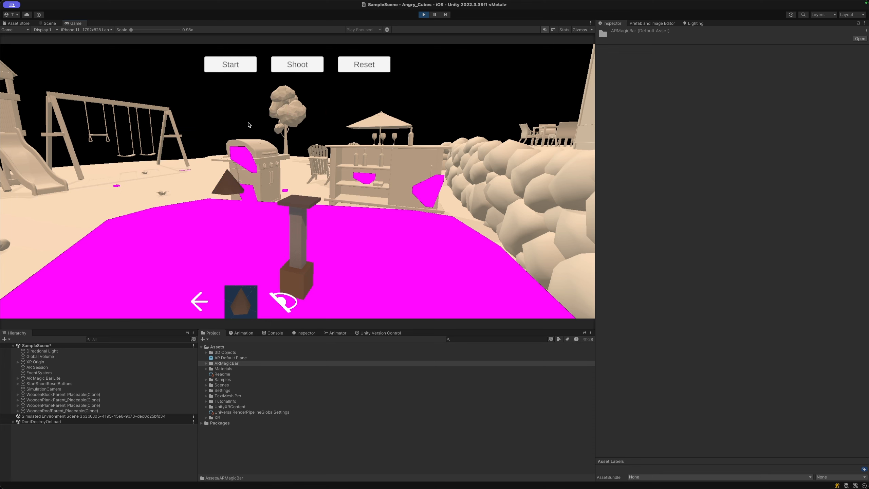
# Step: Move the wooden plane sideways along its red axis, raise the plank along its green axis and open the plank's transform options
pyautogui.click(302, 202)
pyautogui.click(300, 161)
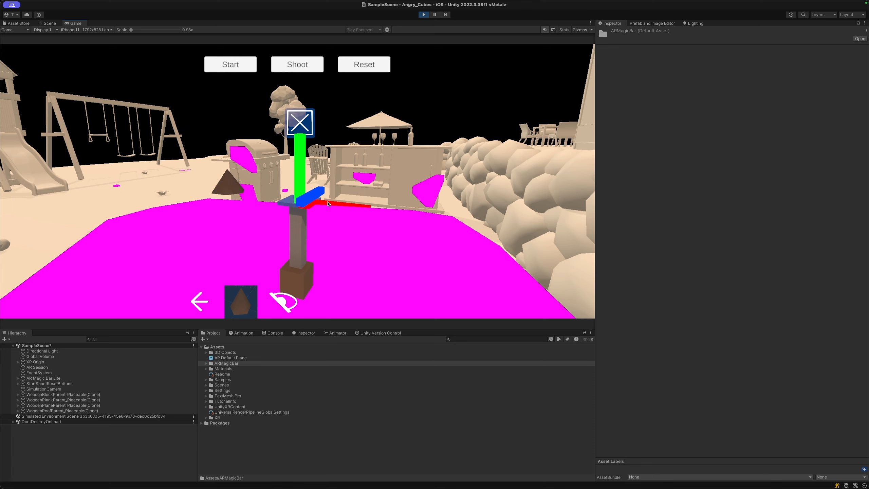
pyautogui.moveTo(328, 204); pyautogui.dragTo(403, 218)
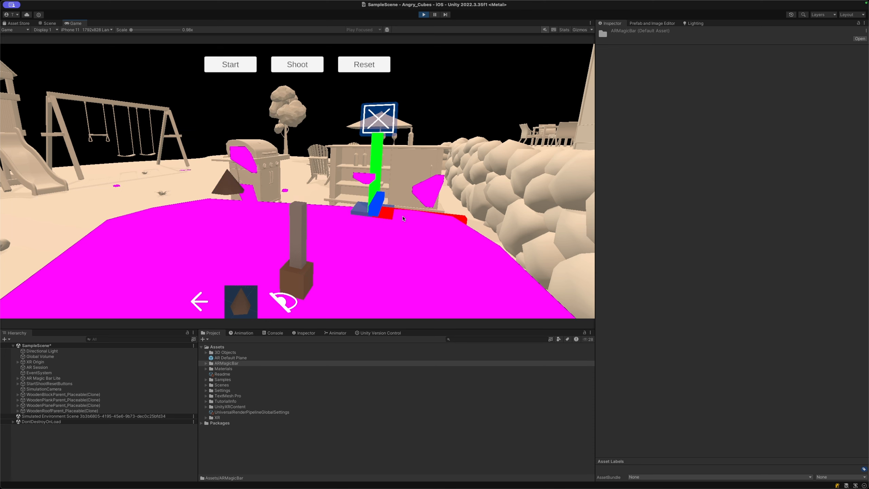
pyautogui.click(381, 122)
pyautogui.click(299, 171)
pyautogui.click(298, 120)
pyautogui.moveTo(298, 164); pyautogui.dragTo(299, 99)
pyautogui.moveTo(297, 178); pyautogui.dragTo(295, 113, button='right')
pyautogui.click(295, 105)
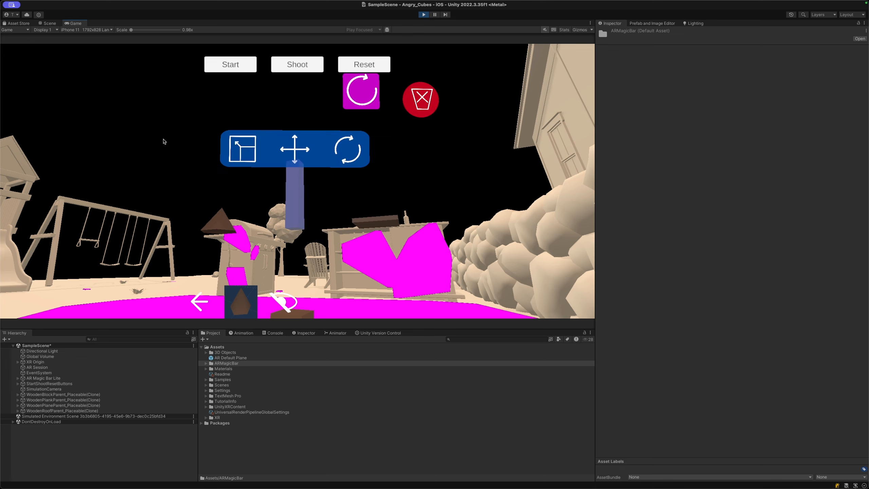
# Step: Deselect the plank, test selecting and deselecting the wooden block, and stop playing the scene
pyautogui.click(163, 140)
pyautogui.moveTo(205, 154); pyautogui.dragTo(239, 218, button='right')
pyautogui.click(281, 268)
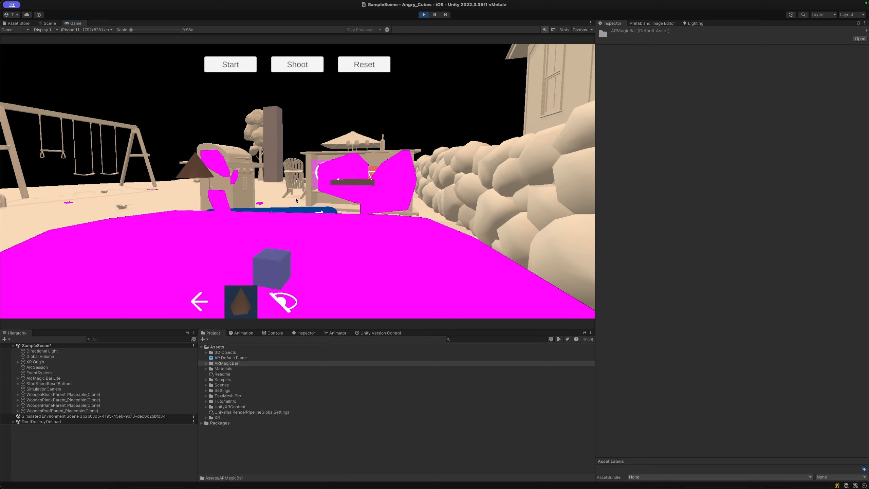
pyautogui.click(290, 186)
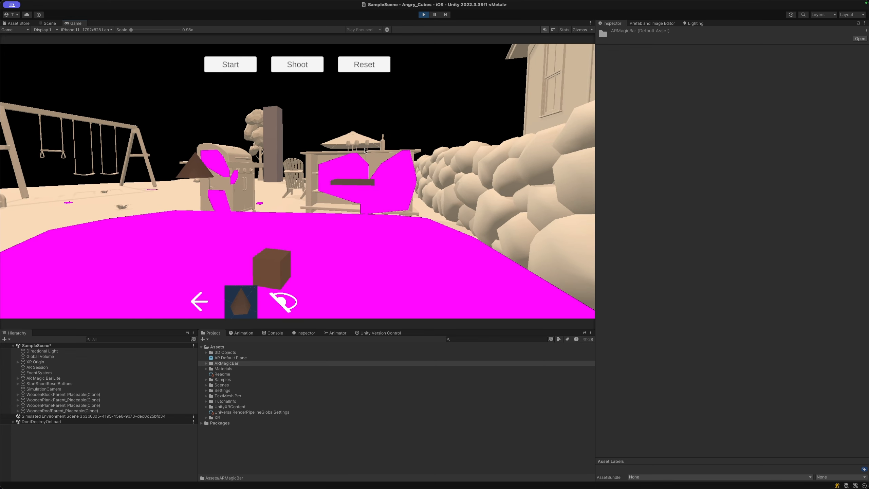
pyautogui.click(424, 15)
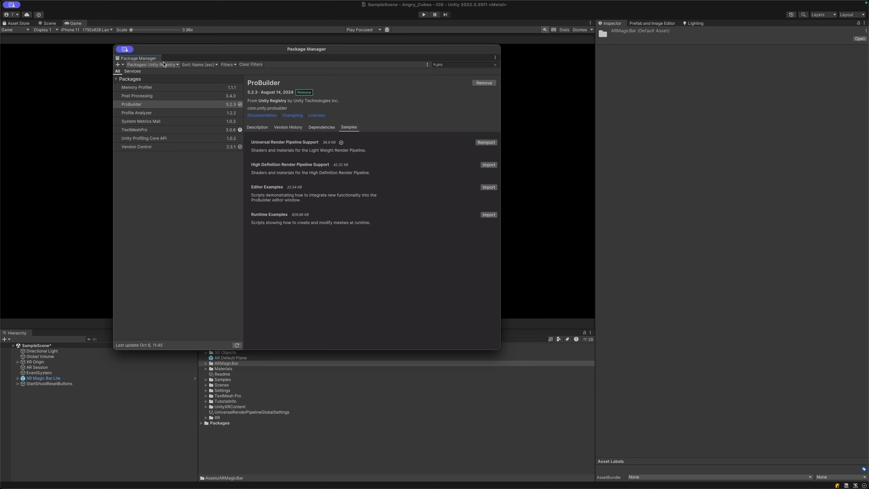
# Step: Show My Assets in the Package Manager, load all the assets and search them for "ar shadow"
pyautogui.click(153, 64)
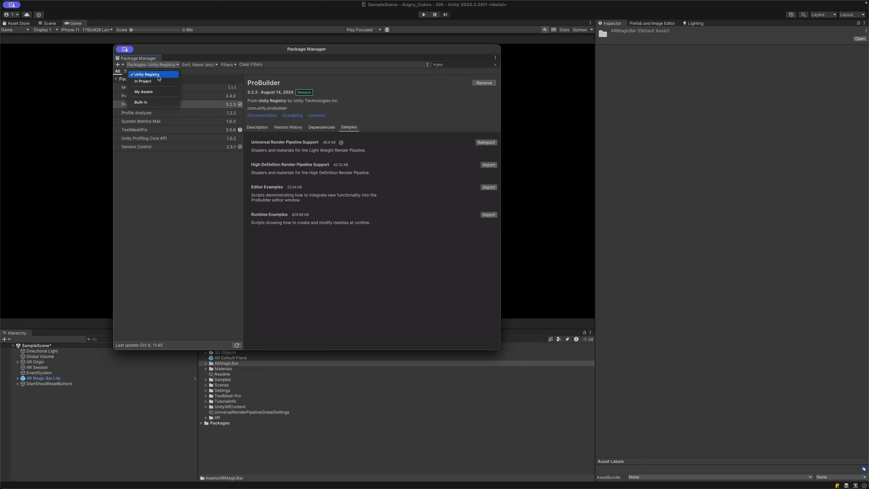
pyautogui.click(148, 92)
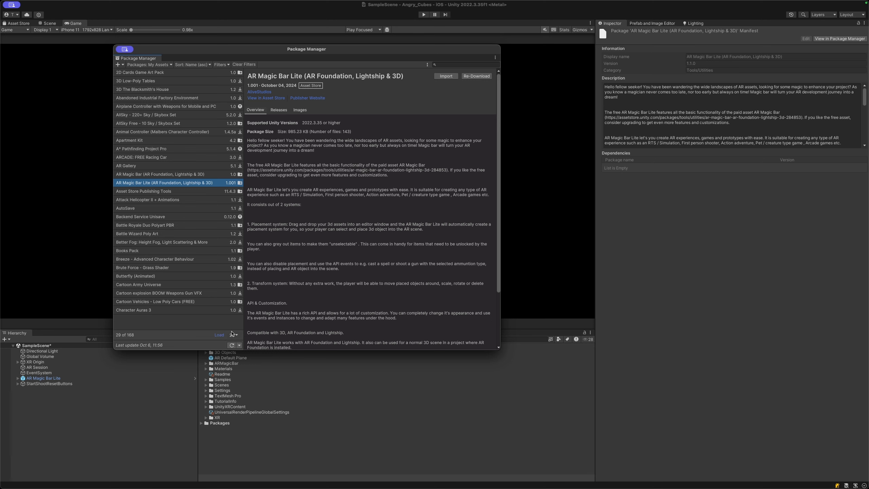
pyautogui.click(231, 334)
pyautogui.click(230, 348)
pyautogui.click(460, 66)
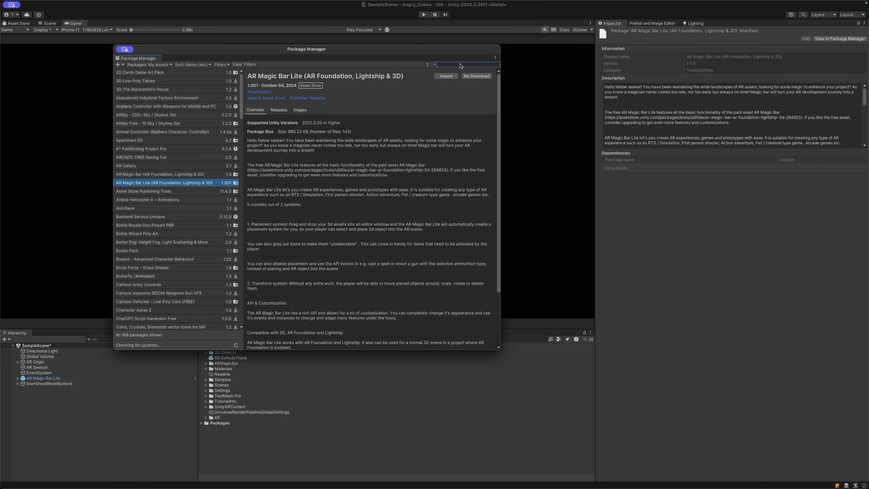
pyautogui.write('ar shadow')
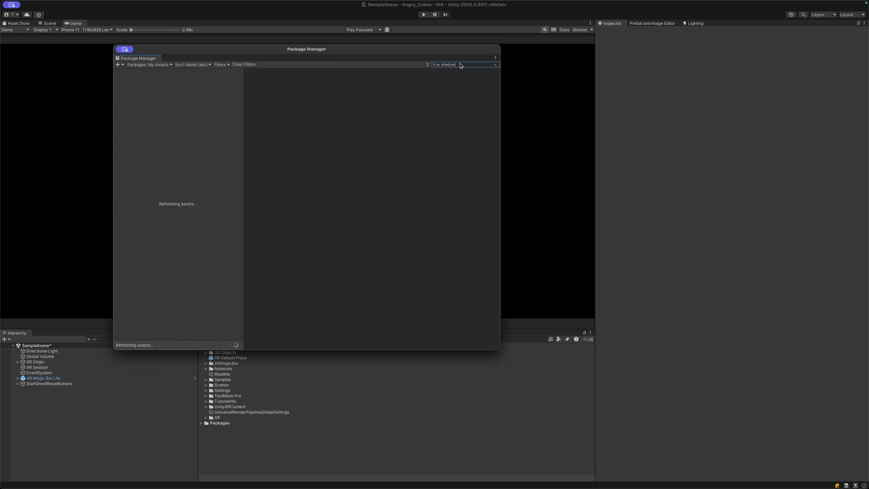
pyautogui.doubleClick(460, 65)
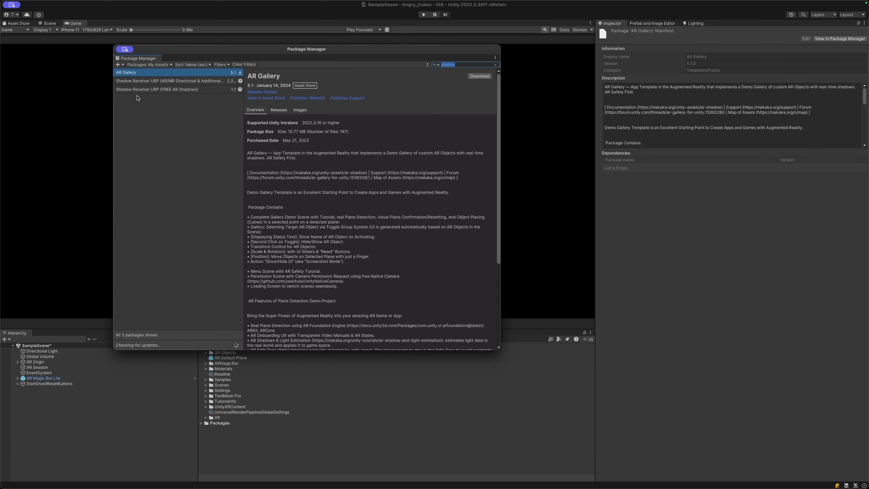
# Step: Import all files of the Shadow Receiver URP (FREE AR Shadows) package and close the Package Manager
pyautogui.click(164, 89)
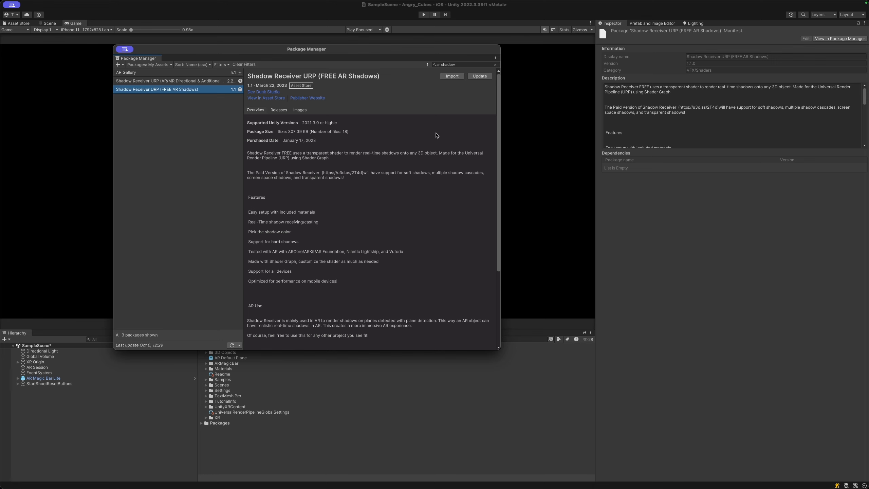
pyautogui.click(454, 77)
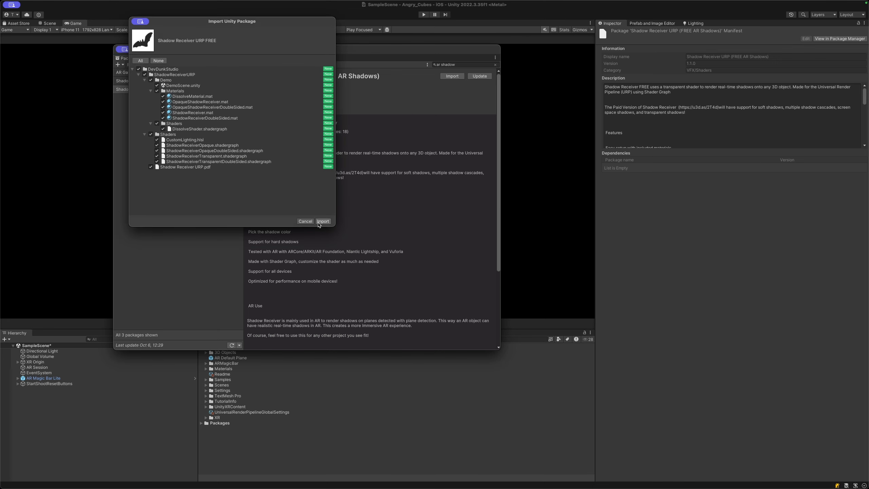
pyautogui.click(319, 222)
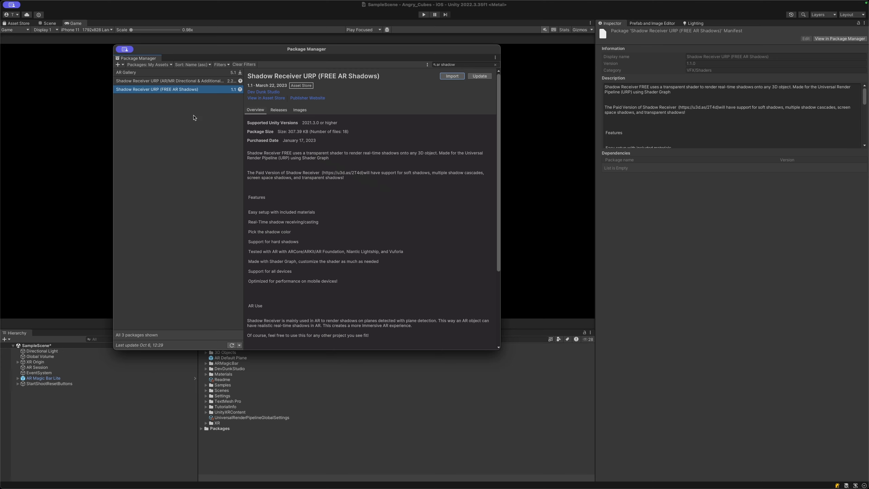
pyautogui.click(125, 49)
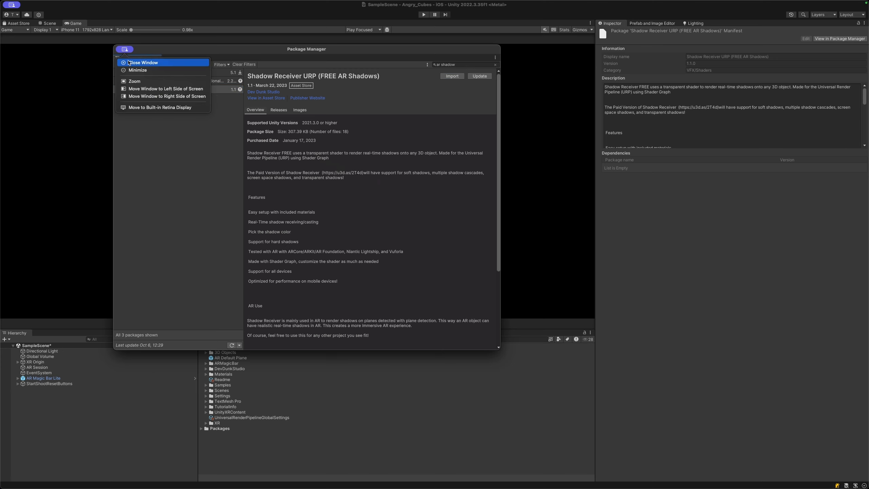
pyautogui.click(145, 63)
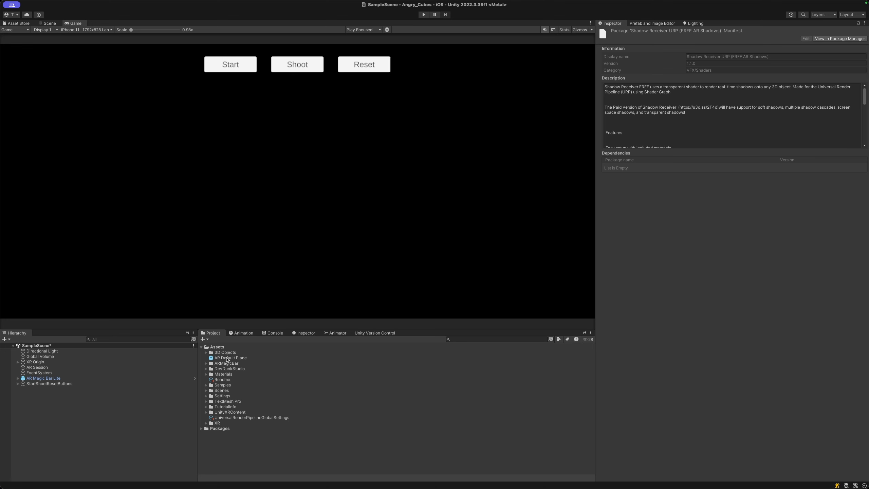
# Step: Replace the Mesh Renderer material of the AR Default Plane prefab with ShadowReceiver from the DevDunkStudio demo materials, then return to the scene
pyautogui.doubleClick(228, 359)
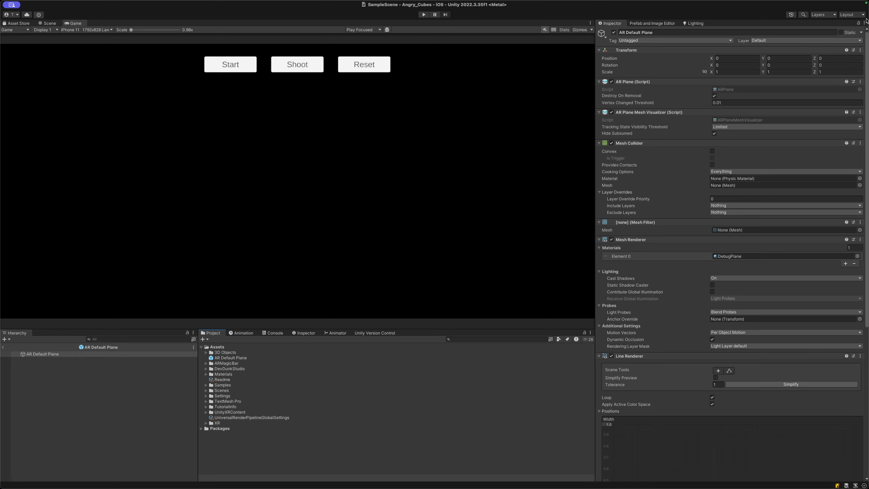
pyautogui.click(859, 23)
pyautogui.click(206, 369)
pyautogui.click(210, 374)
pyautogui.click(216, 379)
pyautogui.click(220, 391)
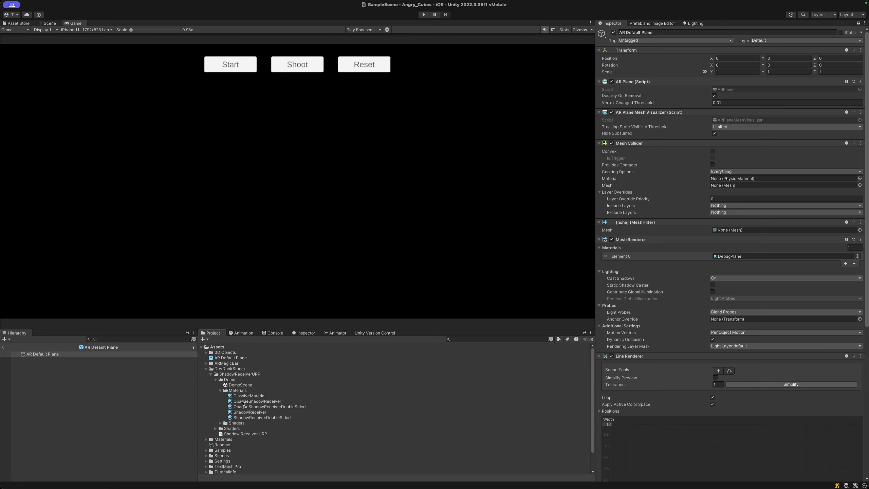
pyautogui.click(240, 413)
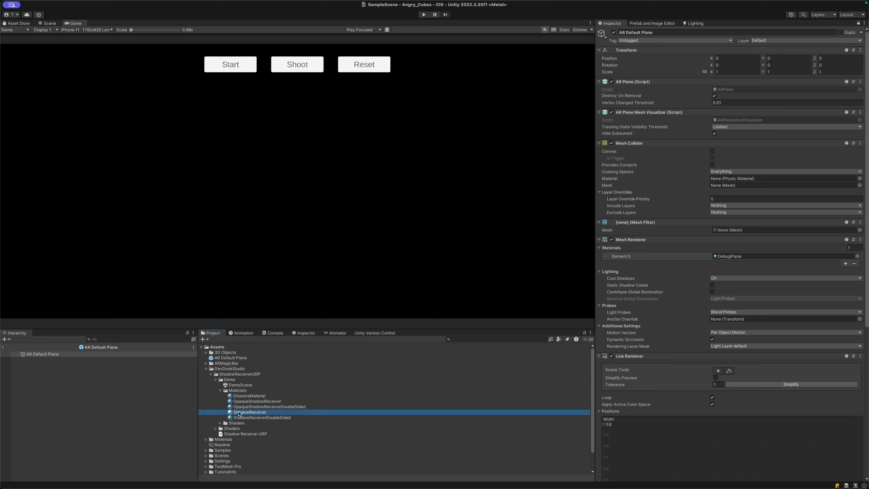
pyautogui.moveTo(240, 414); pyautogui.dragTo(730, 258)
pyautogui.click(3, 348)
# Step: Play the scene and look toward the ground to check the detected planes with their new material
pyautogui.click(423, 14)
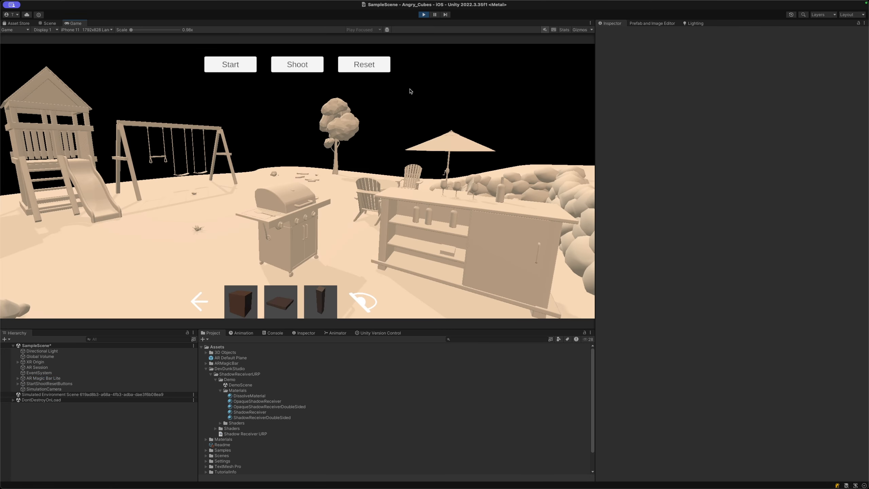
pyautogui.moveTo(394, 122); pyautogui.dragTo(400, 204, button='right')
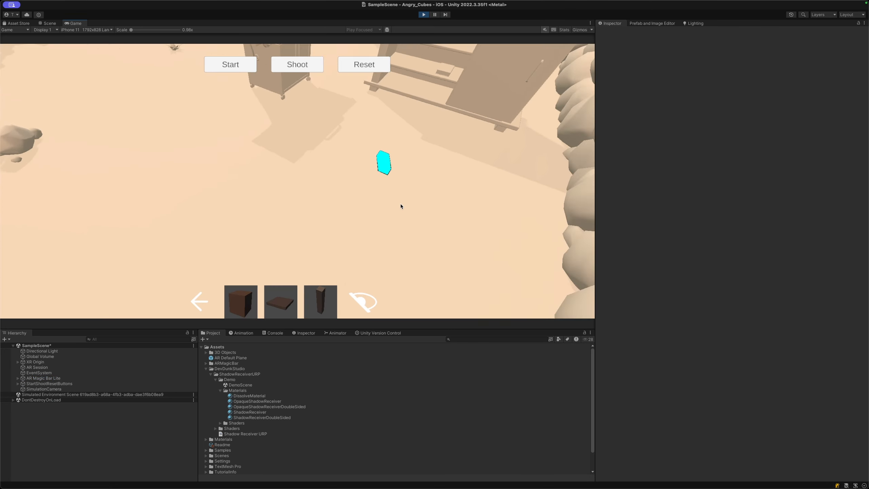
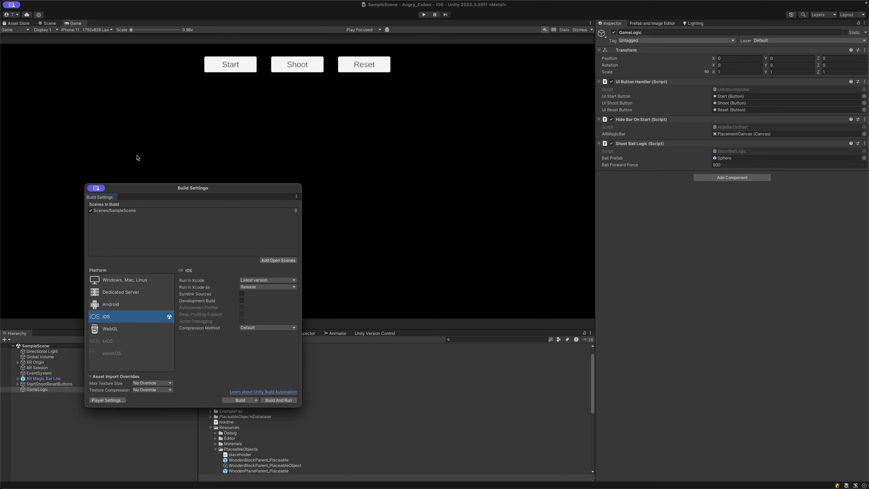
# Step: Start an iOS build and create a new folder named AngryCubes inside Unity Builds for its output
pyautogui.moveTo(163, 198); pyautogui.dragTo(242, 143)
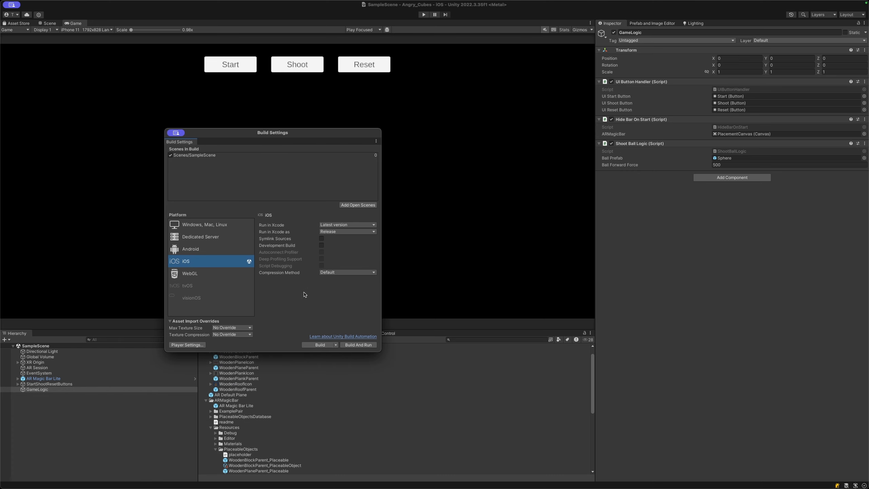
pyautogui.click(317, 345)
pyautogui.click(252, 130)
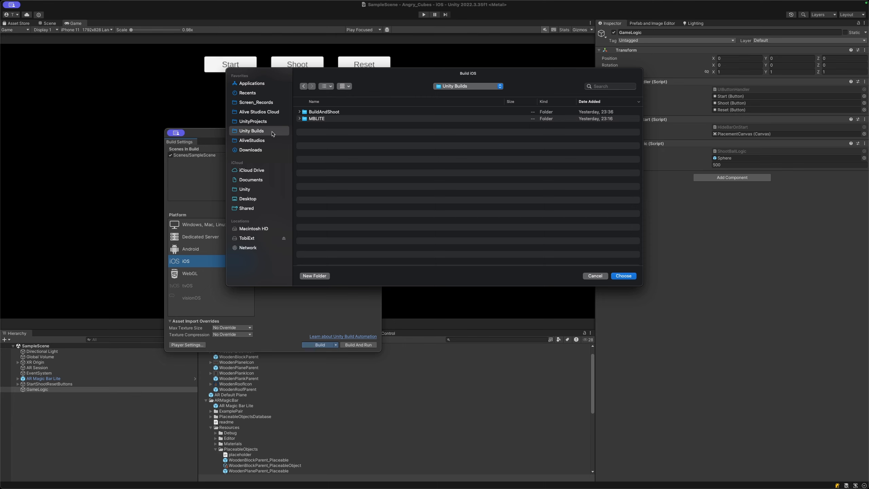
pyautogui.click(324, 276)
pyautogui.write('Anr')
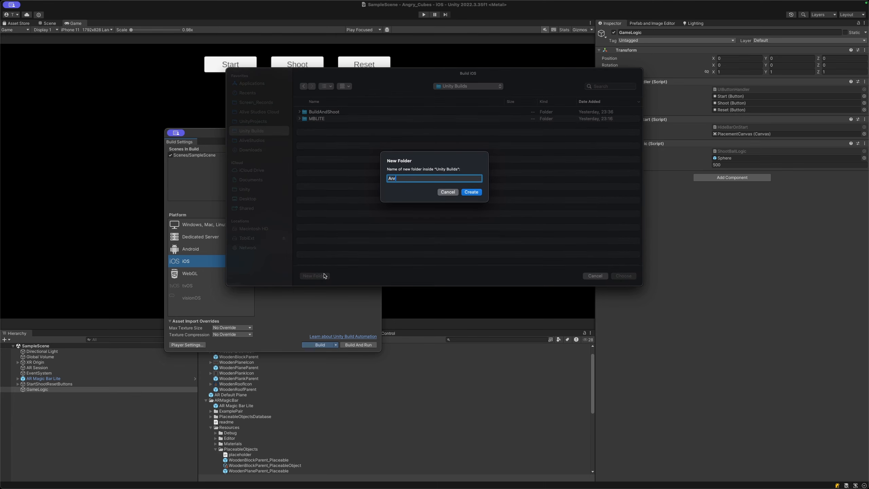
pyautogui.write('gryCubes')
pyautogui.press('Return')
# Step: Create a subfolder named 1 inside AngryCubes and build the iOS project into it
pyautogui.click(322, 276)
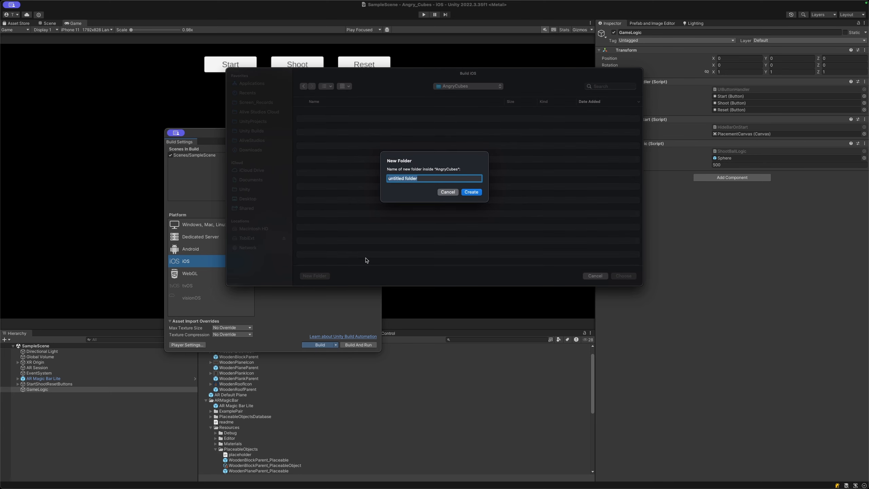
pyautogui.write('1')
pyautogui.press('Return')
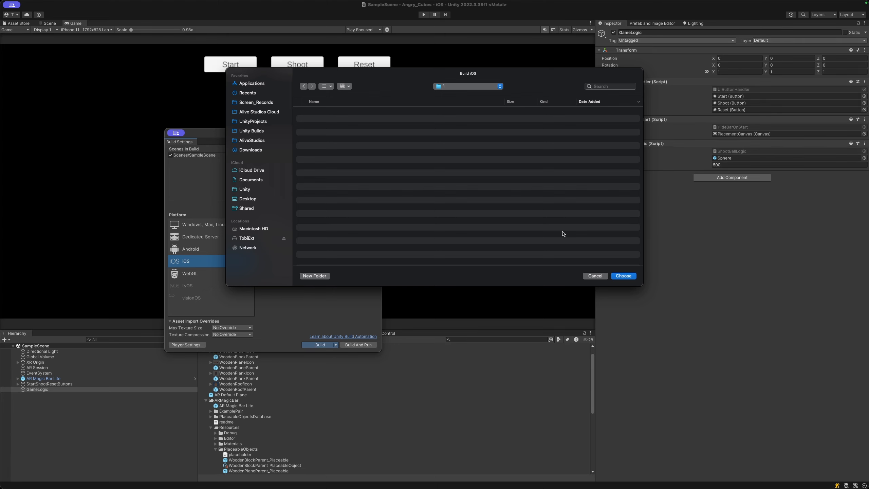
pyautogui.click(628, 276)
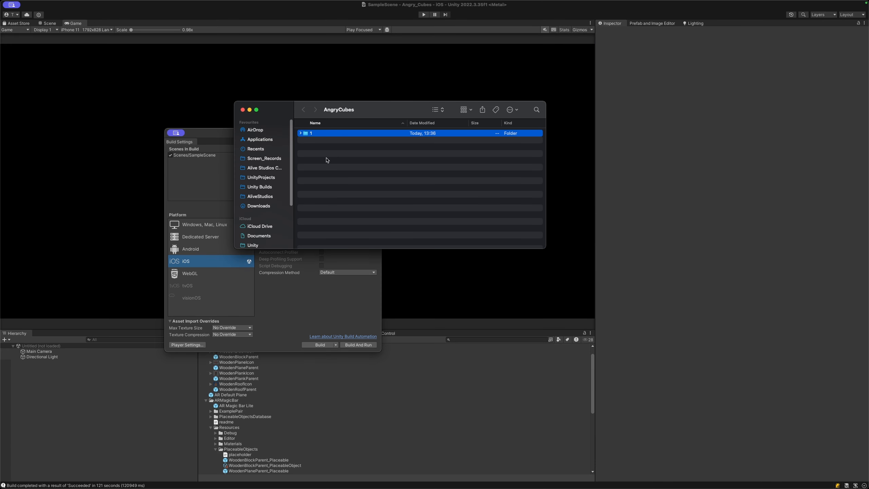
# Step: Open Unity-iPhone.xcodeproj from the build folder 1 in Xcode, enlarging the Finder window to show all its files
pyautogui.doubleClick(317, 136)
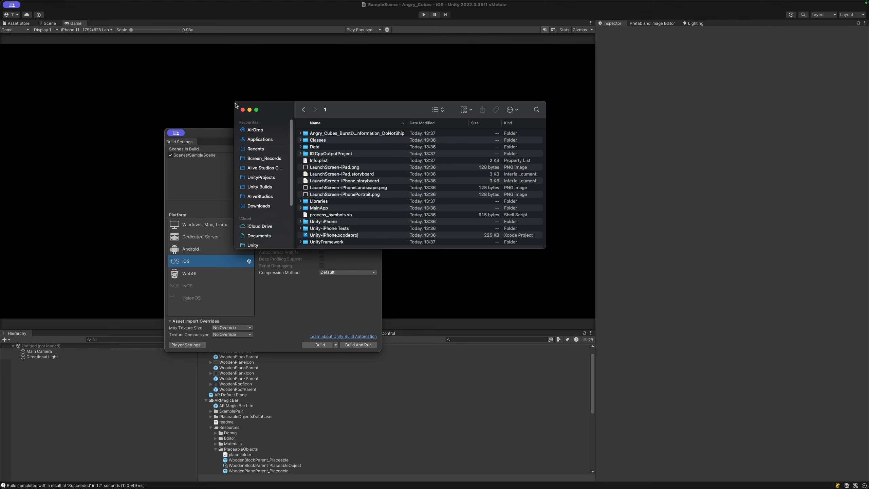
pyautogui.moveTo(234, 102); pyautogui.dragTo(90, 49)
pyautogui.moveTo(545, 250); pyautogui.dragTo(606, 382)
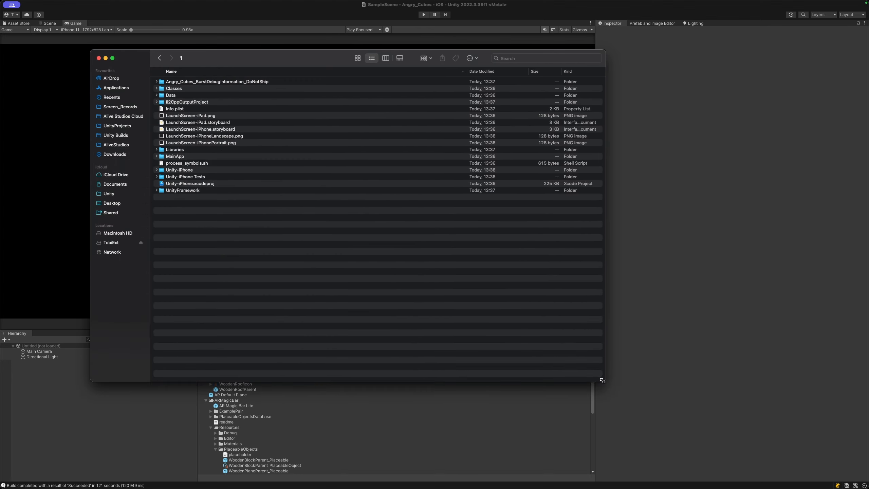
pyautogui.doubleClick(192, 184)
# Step: Enable automatic signing for the Unity-iPhone target, assign the individual developer team and run the app on the iPhone
pyautogui.click(320, 94)
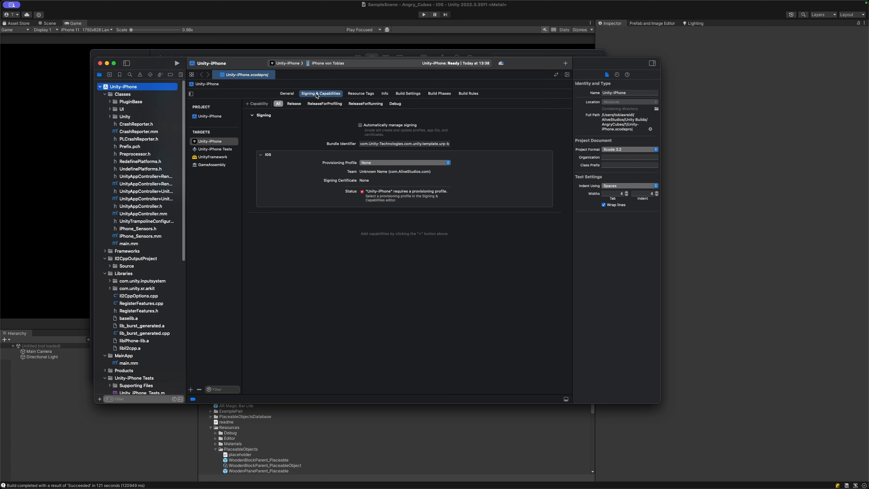
pyautogui.click(360, 125)
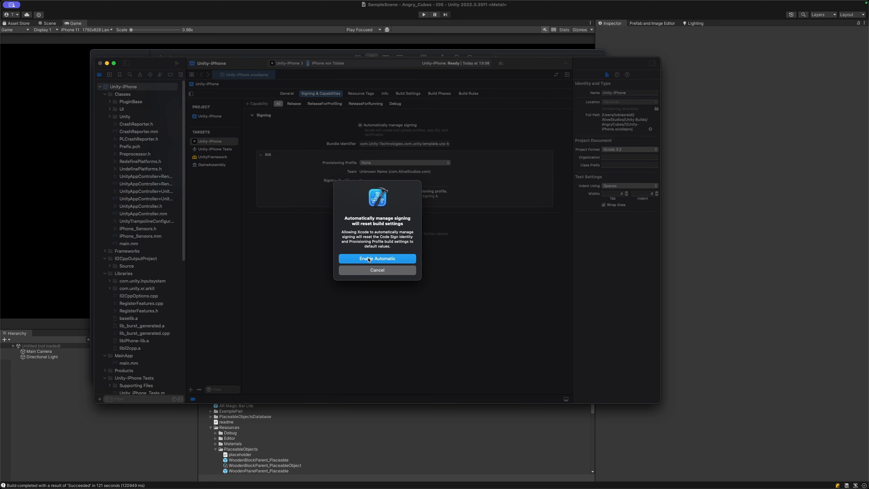
pyautogui.press('Return')
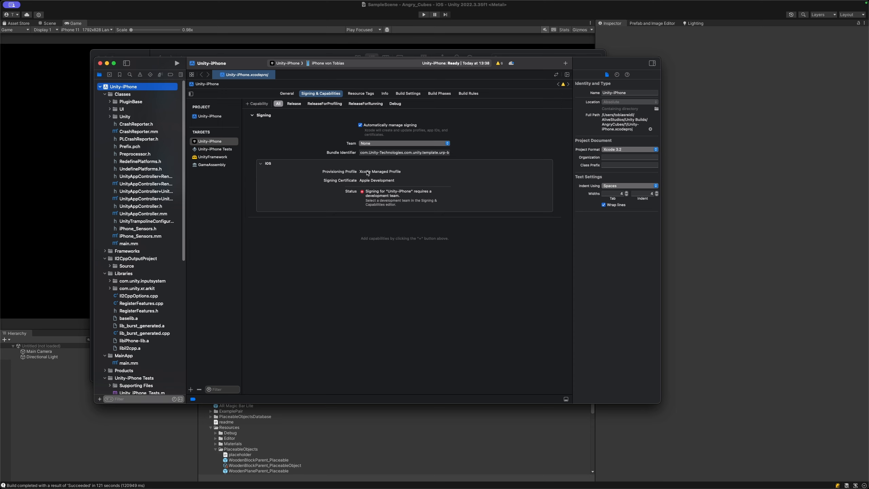
pyautogui.click(365, 144)
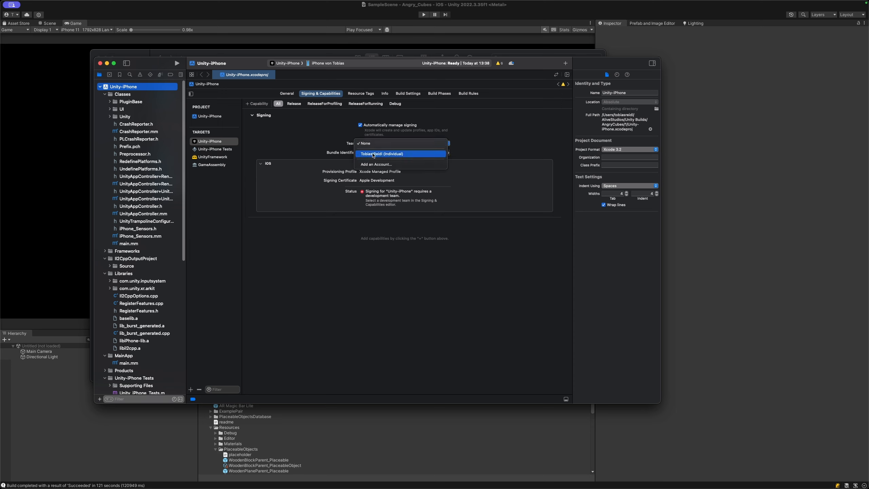
pyautogui.click(378, 155)
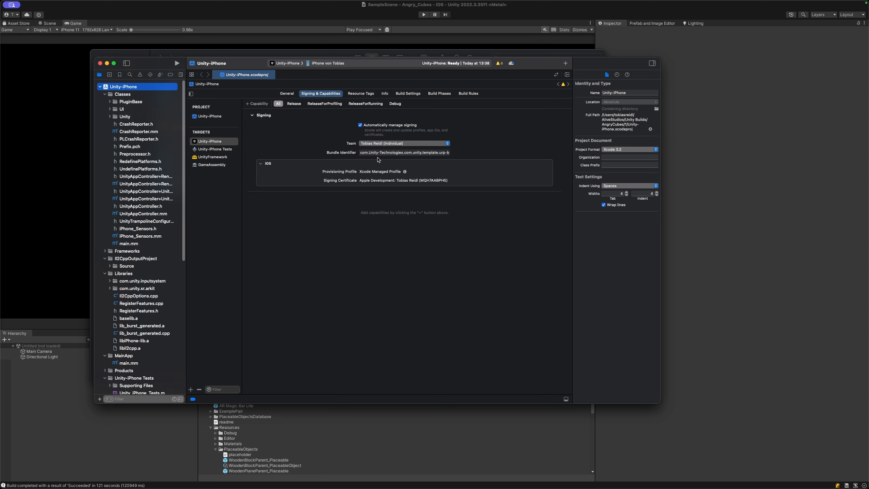
pyautogui.click(177, 64)
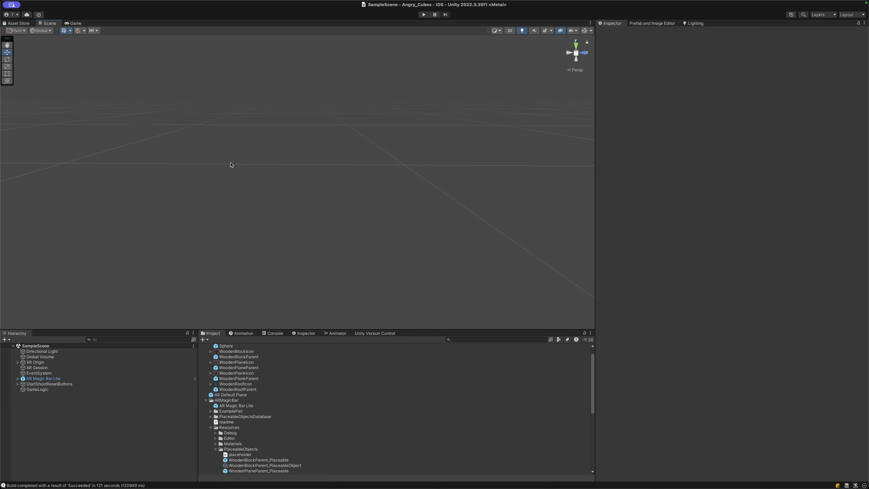
# Step: Back in Unity, collapse the 3D Objects folder and open the WoodenPlaneParent_Placeable prefab from the PlaceableObjects folder
pyautogui.scroll(-3, 259, 352)
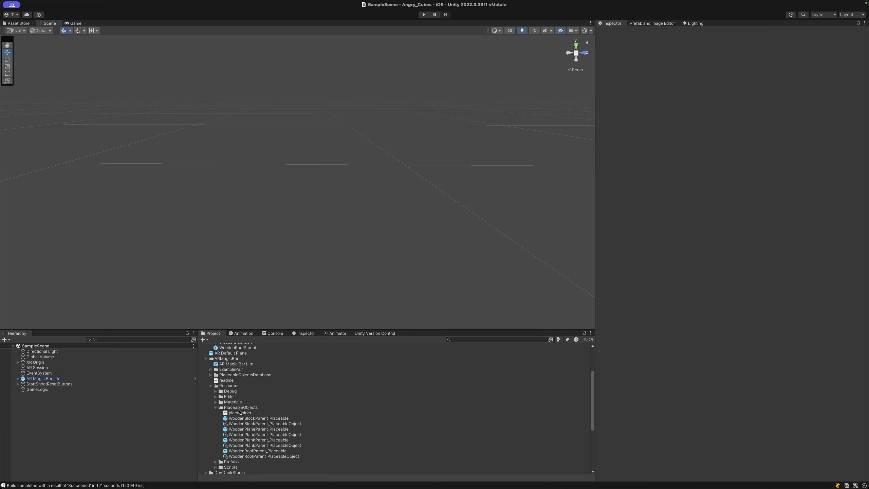
pyautogui.scroll(3, 256, 415)
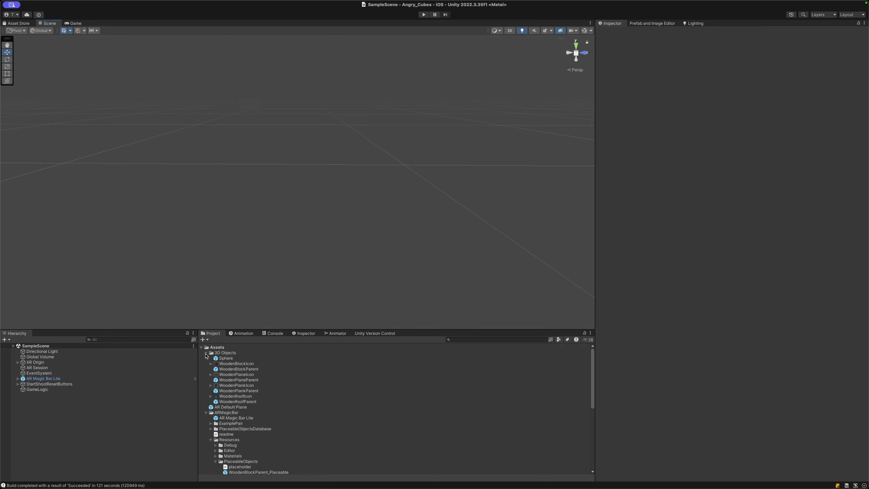
pyautogui.click(206, 353)
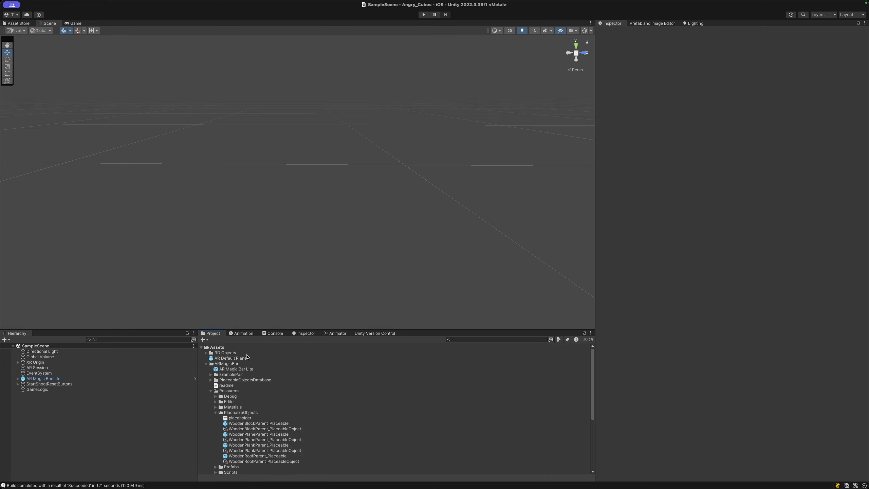
pyautogui.scroll(-1, 274, 376)
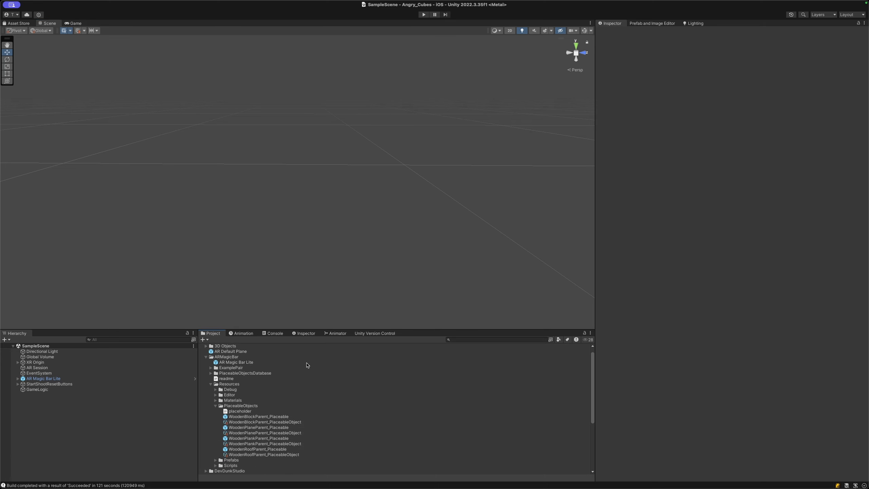
pyautogui.scroll(-5, 307, 366)
pyautogui.scroll(6, 241, 373)
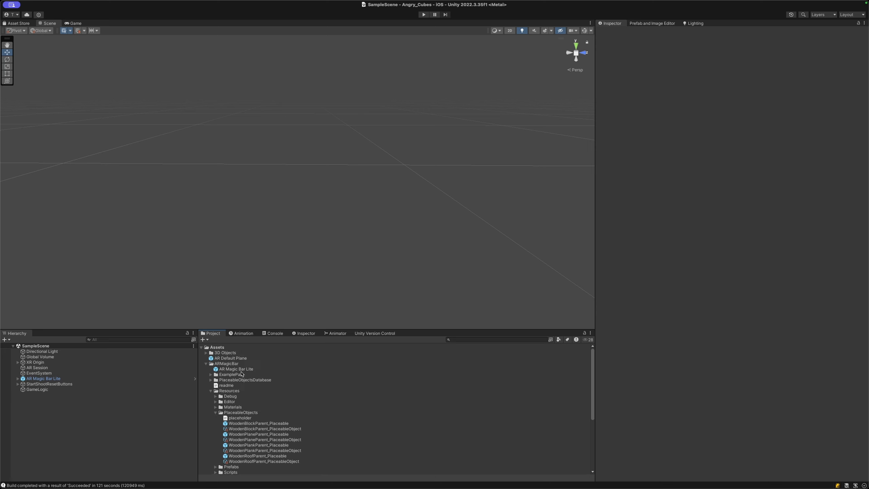
pyautogui.scroll(-3, 281, 411)
pyautogui.scroll(3, 272, 379)
pyautogui.scroll(-2, 260, 358)
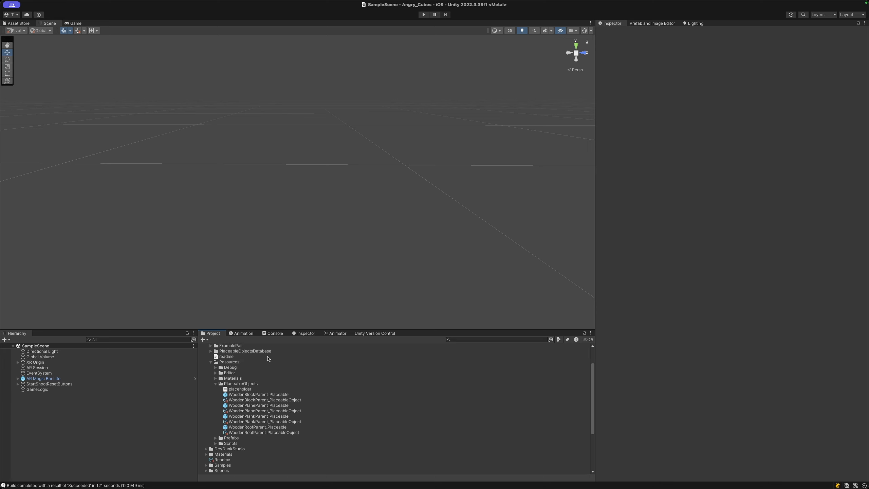
pyautogui.doubleClick(281, 407)
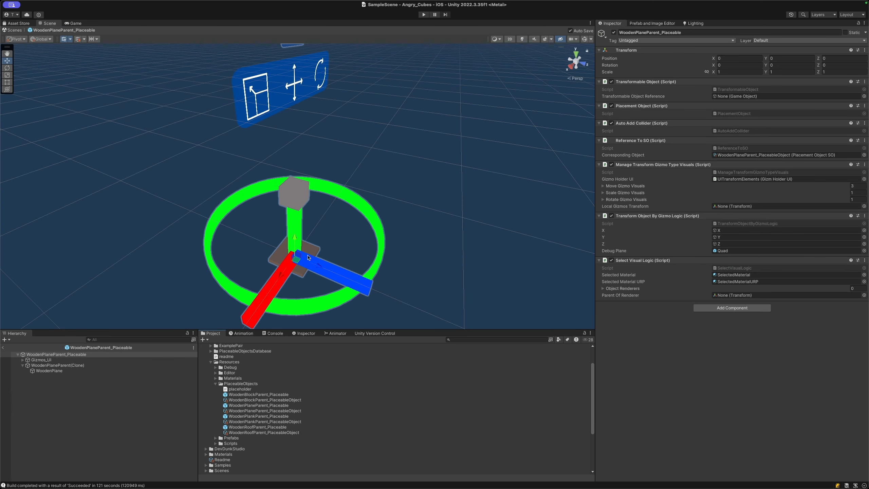
# Step: Enable constrained proportions on the WoodenPlane child and scale it to 0.8, 0.08, 0.8, checking the size in front view
pyautogui.click(61, 370)
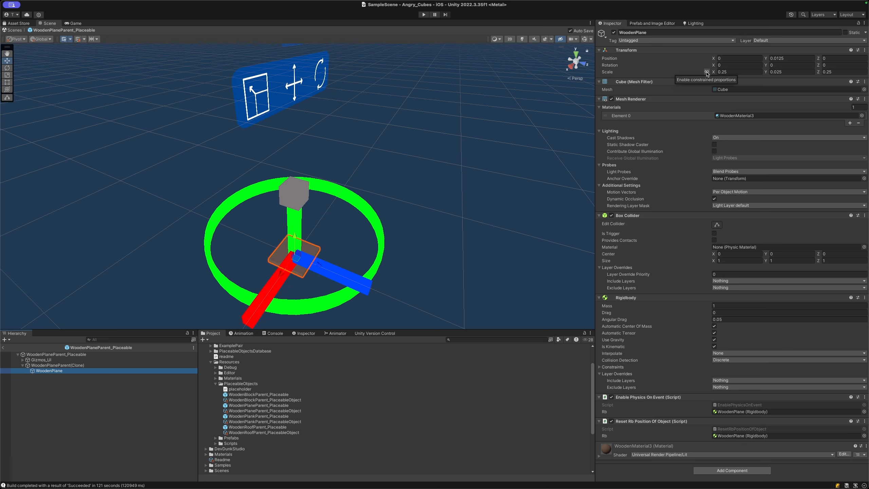
pyautogui.click(707, 72)
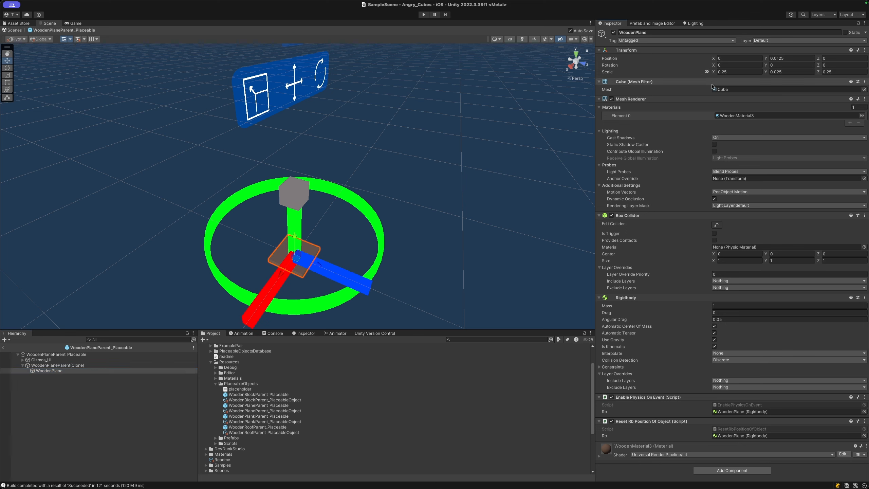
pyautogui.moveTo(716, 74); pyautogui.dragTo(724, 75)
pyautogui.click(583, 64)
pyautogui.click(577, 62)
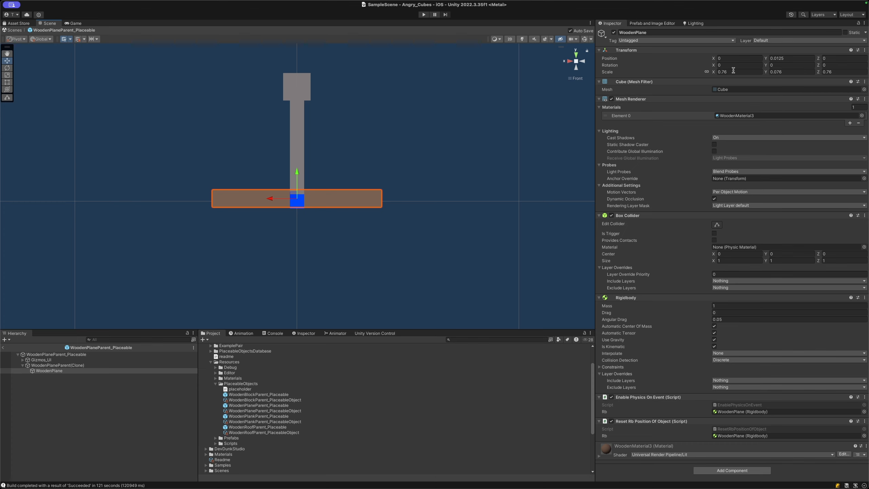
pyautogui.click(790, 71)
pyautogui.click(790, 71)
pyautogui.press('BackSpace')
pyautogui.press('BackSpace')
pyautogui.write('8')
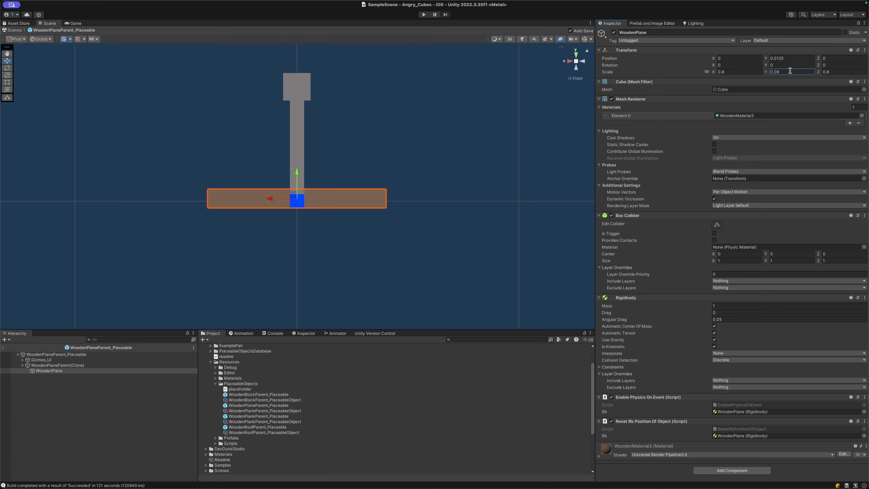
# Step: Set the WoodenPlane's Y position to 0.01
pyautogui.click(793, 57)
pyautogui.write('0.01')
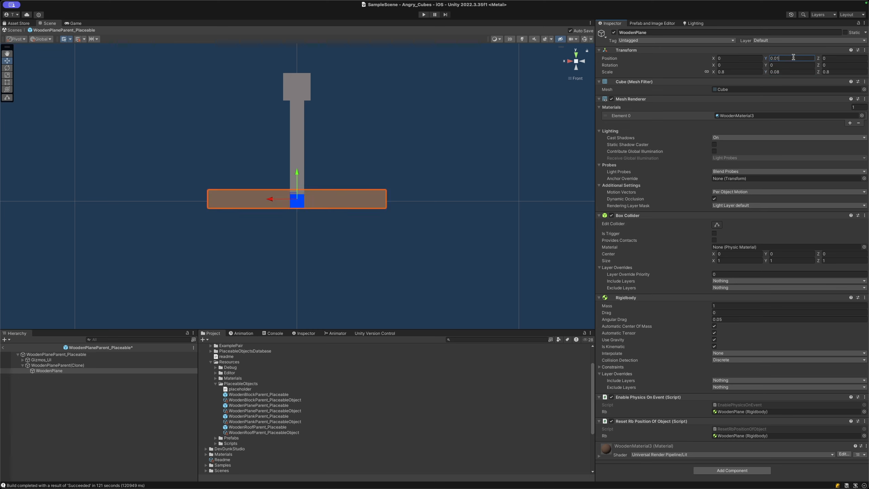